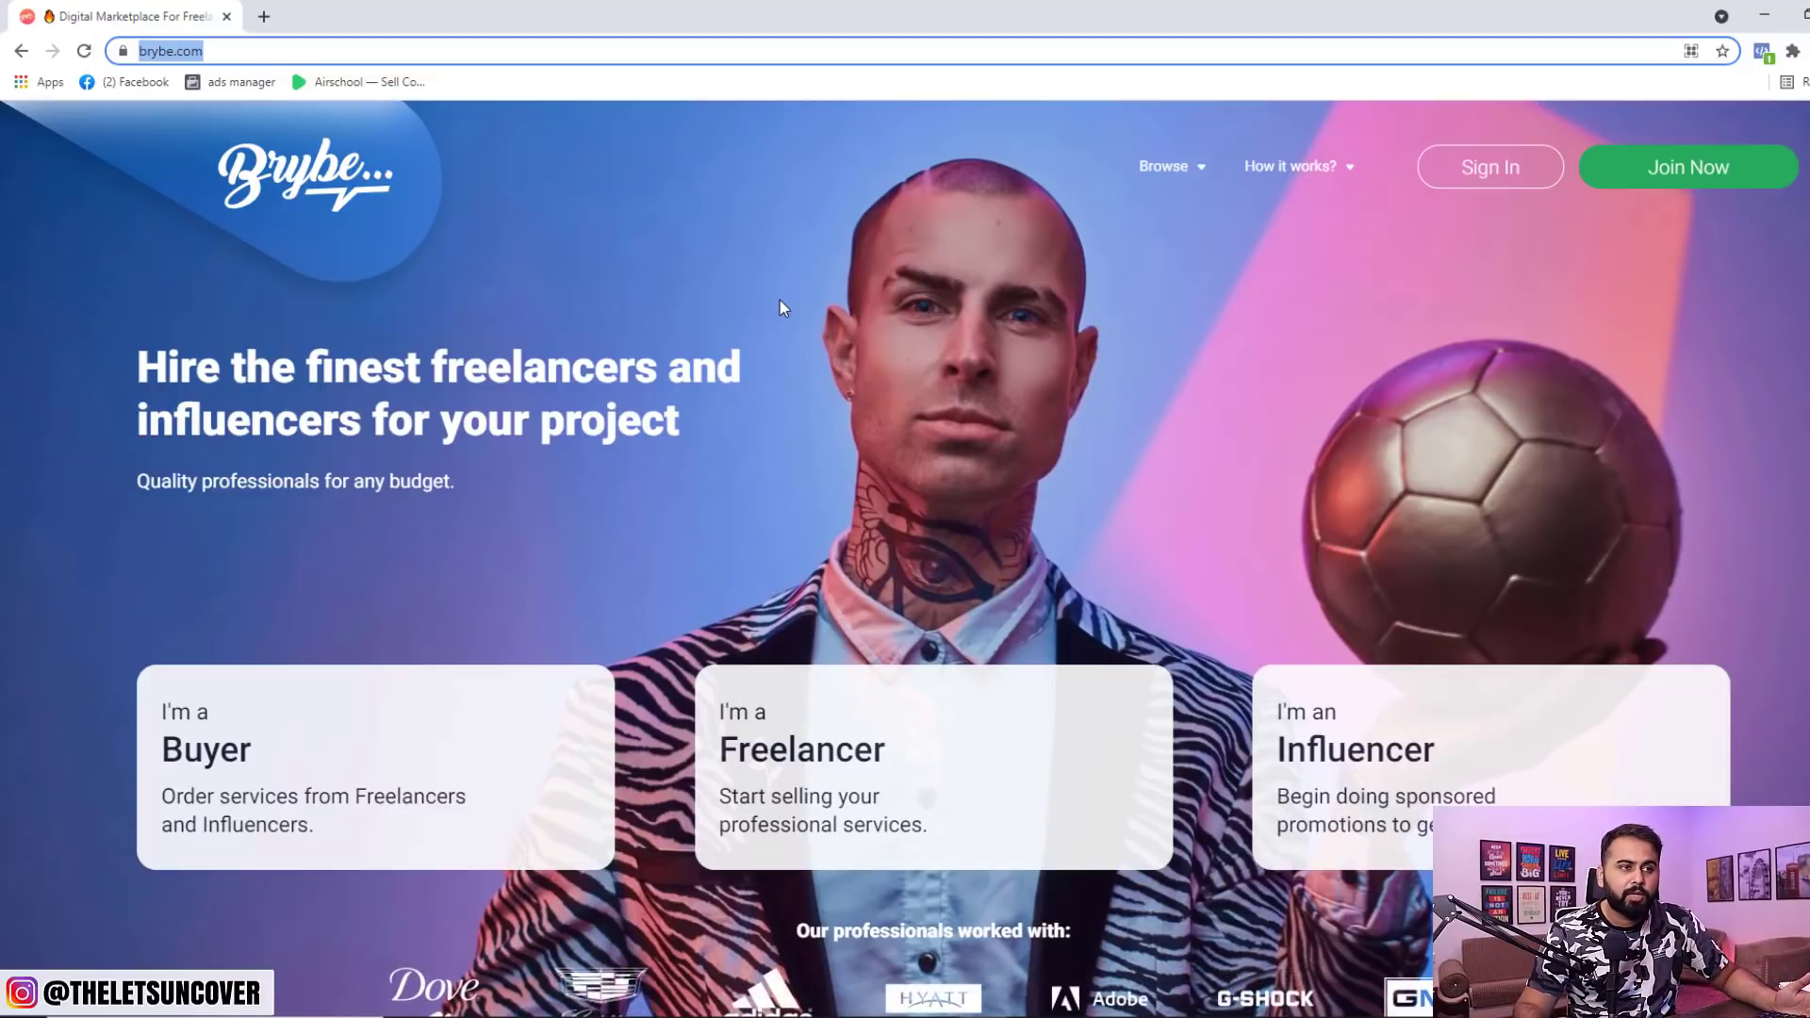
Scroll past the home page category cards and open the full Discover Top Brybes listing.
click(789, 328)
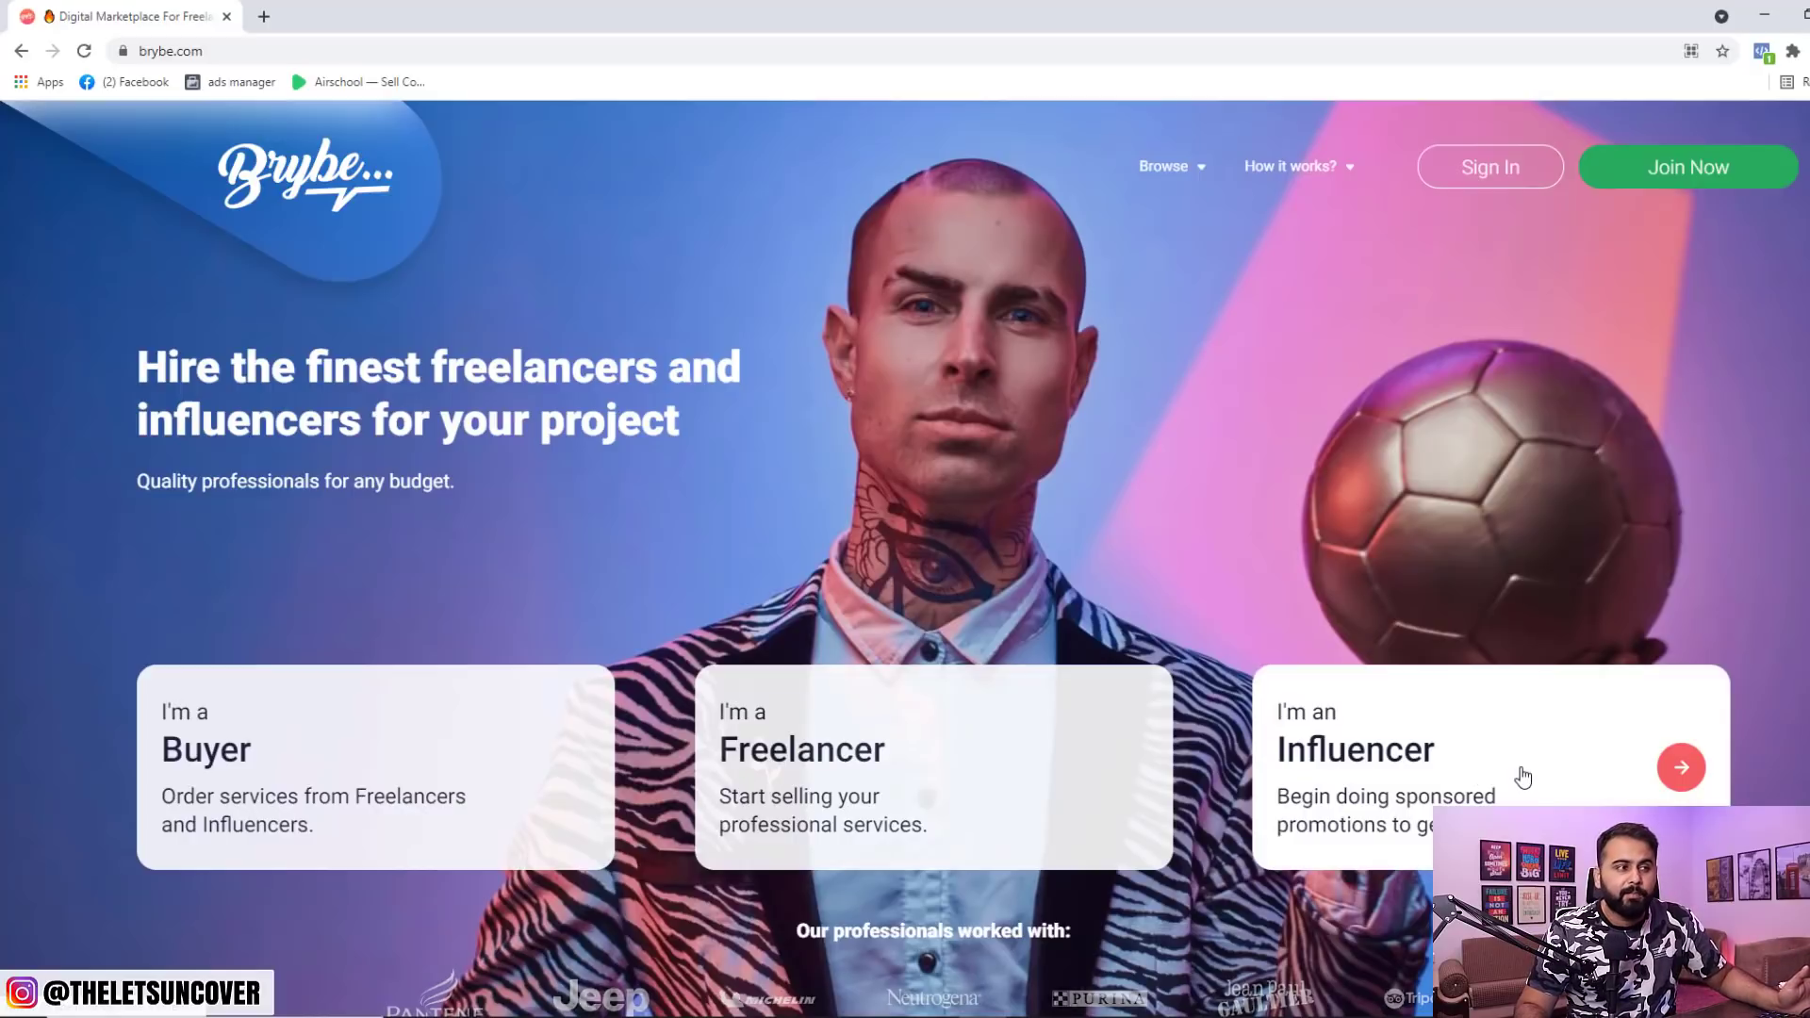
scroll(1131, 650, down, 5)
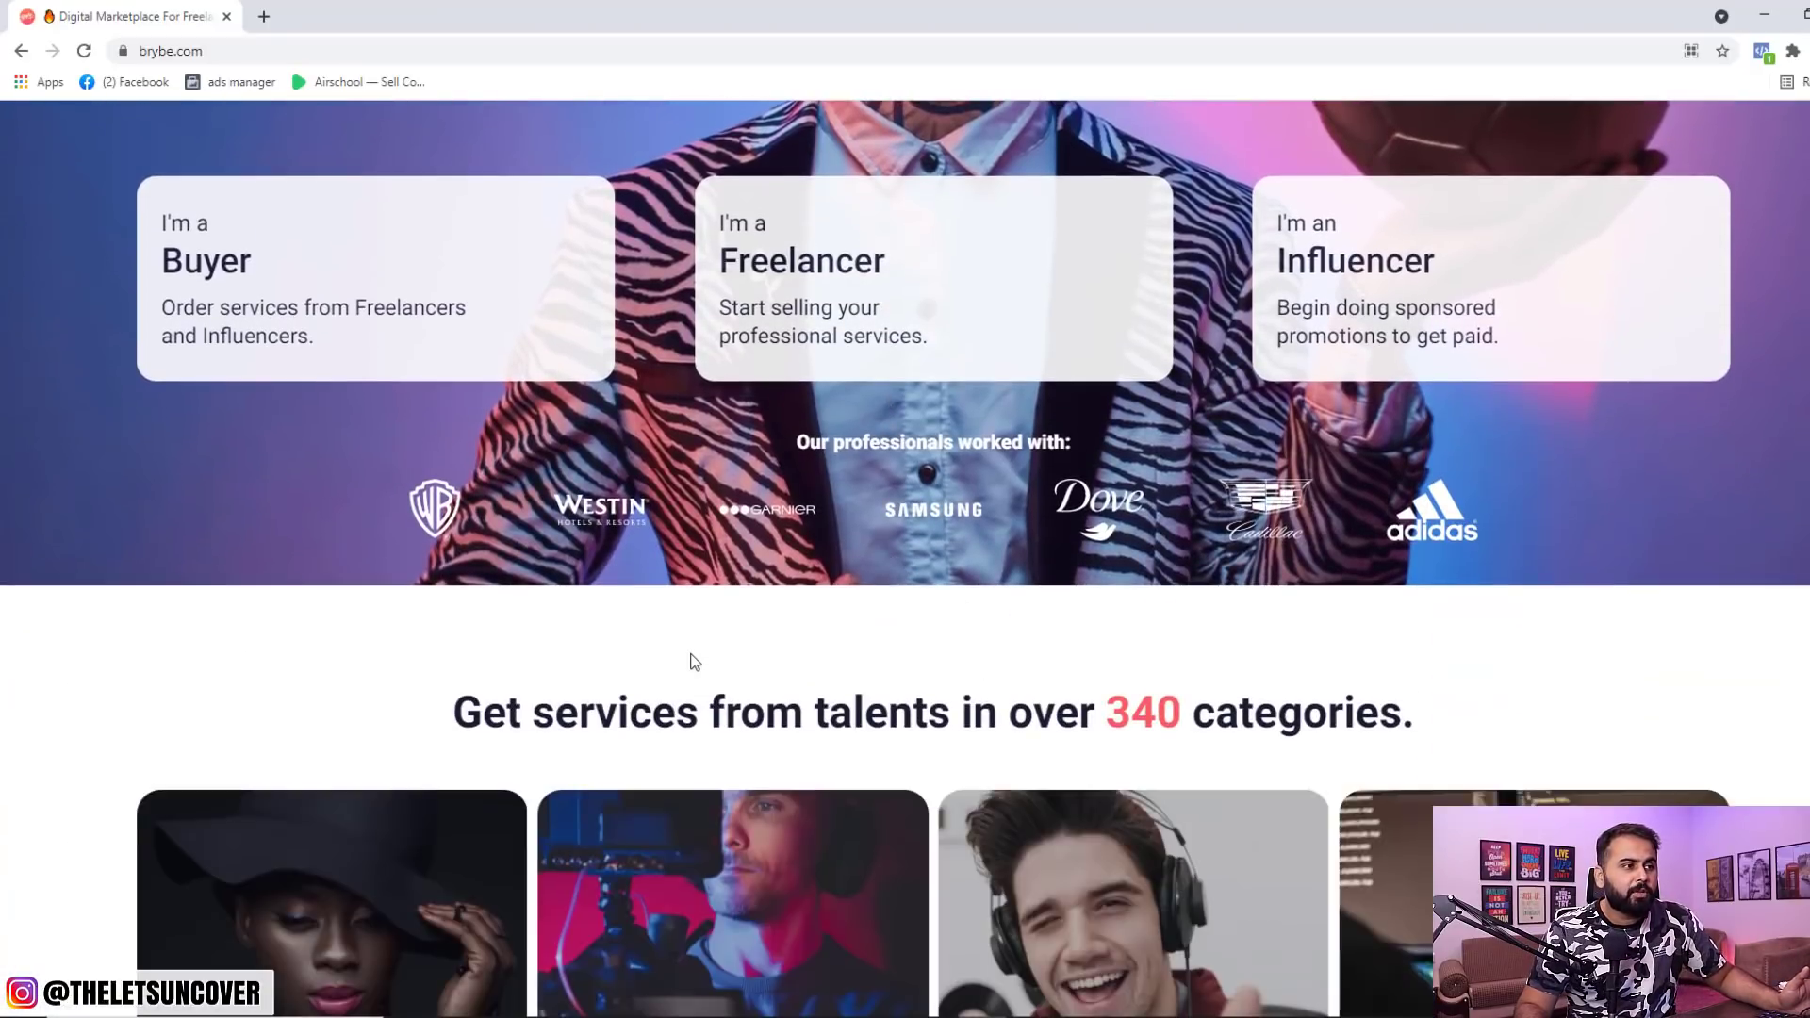
scroll(811, 654, up, 1)
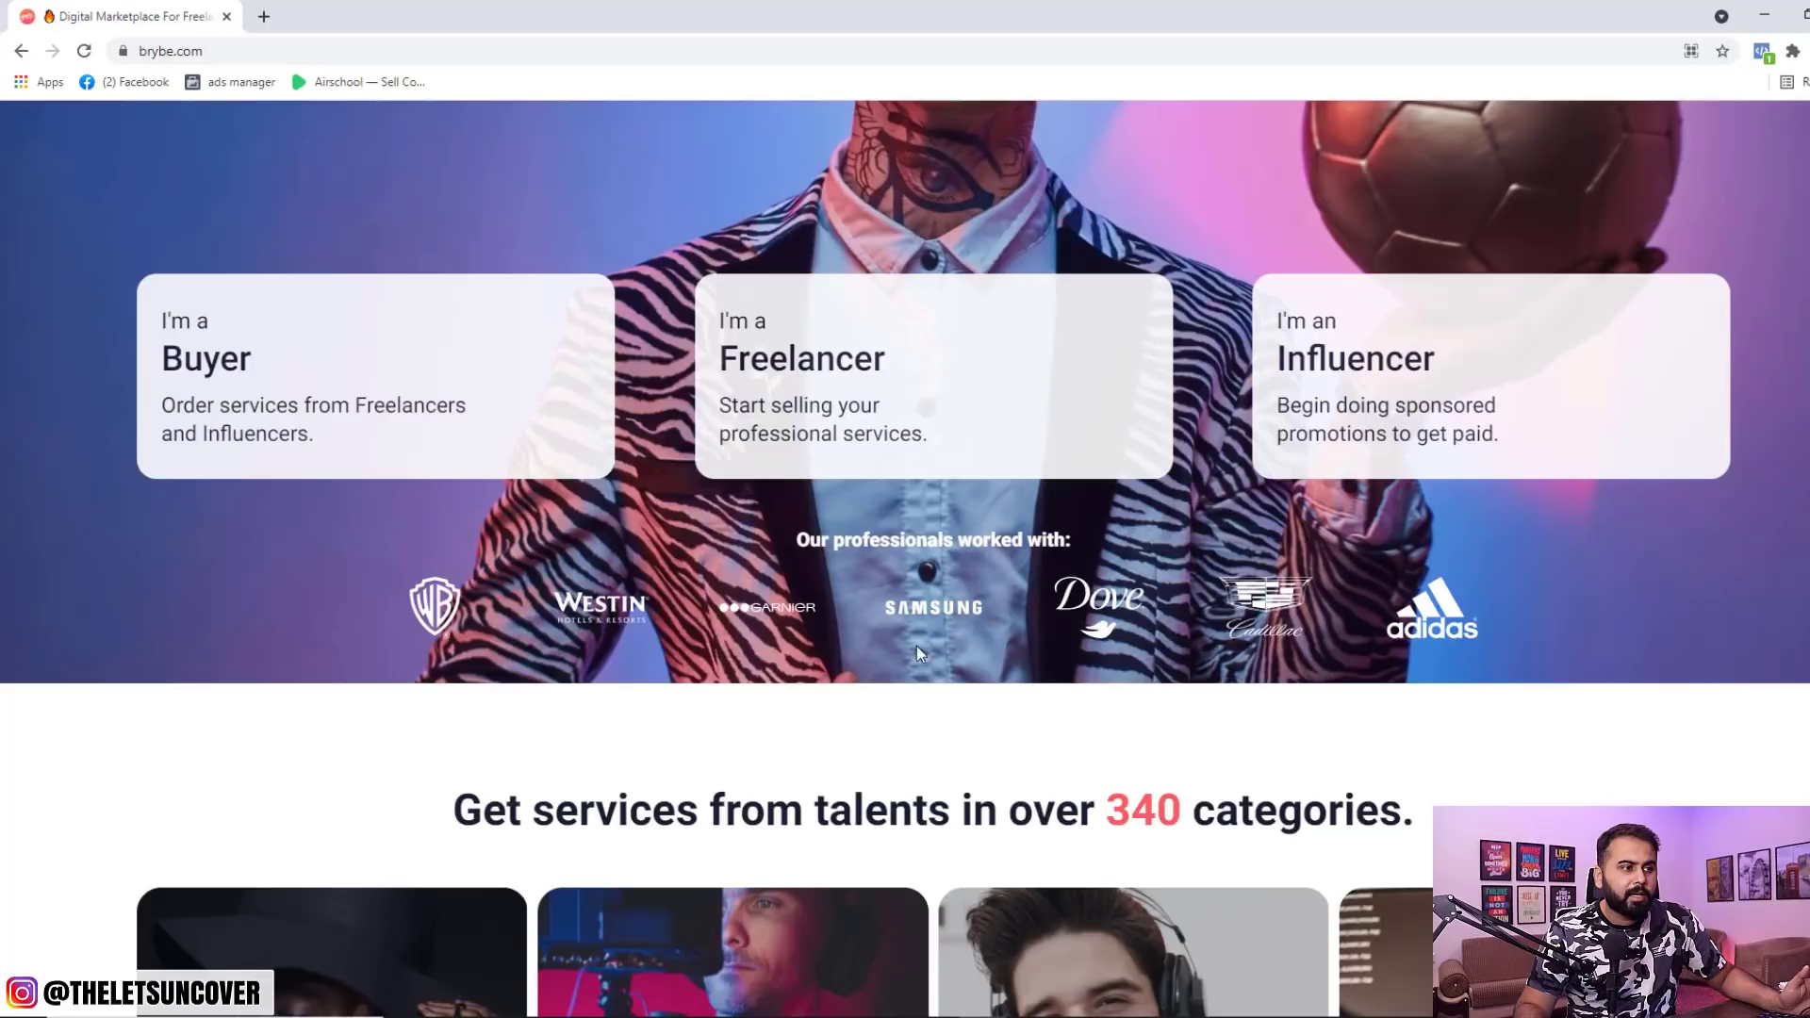
scroll(1015, 622, down, 5)
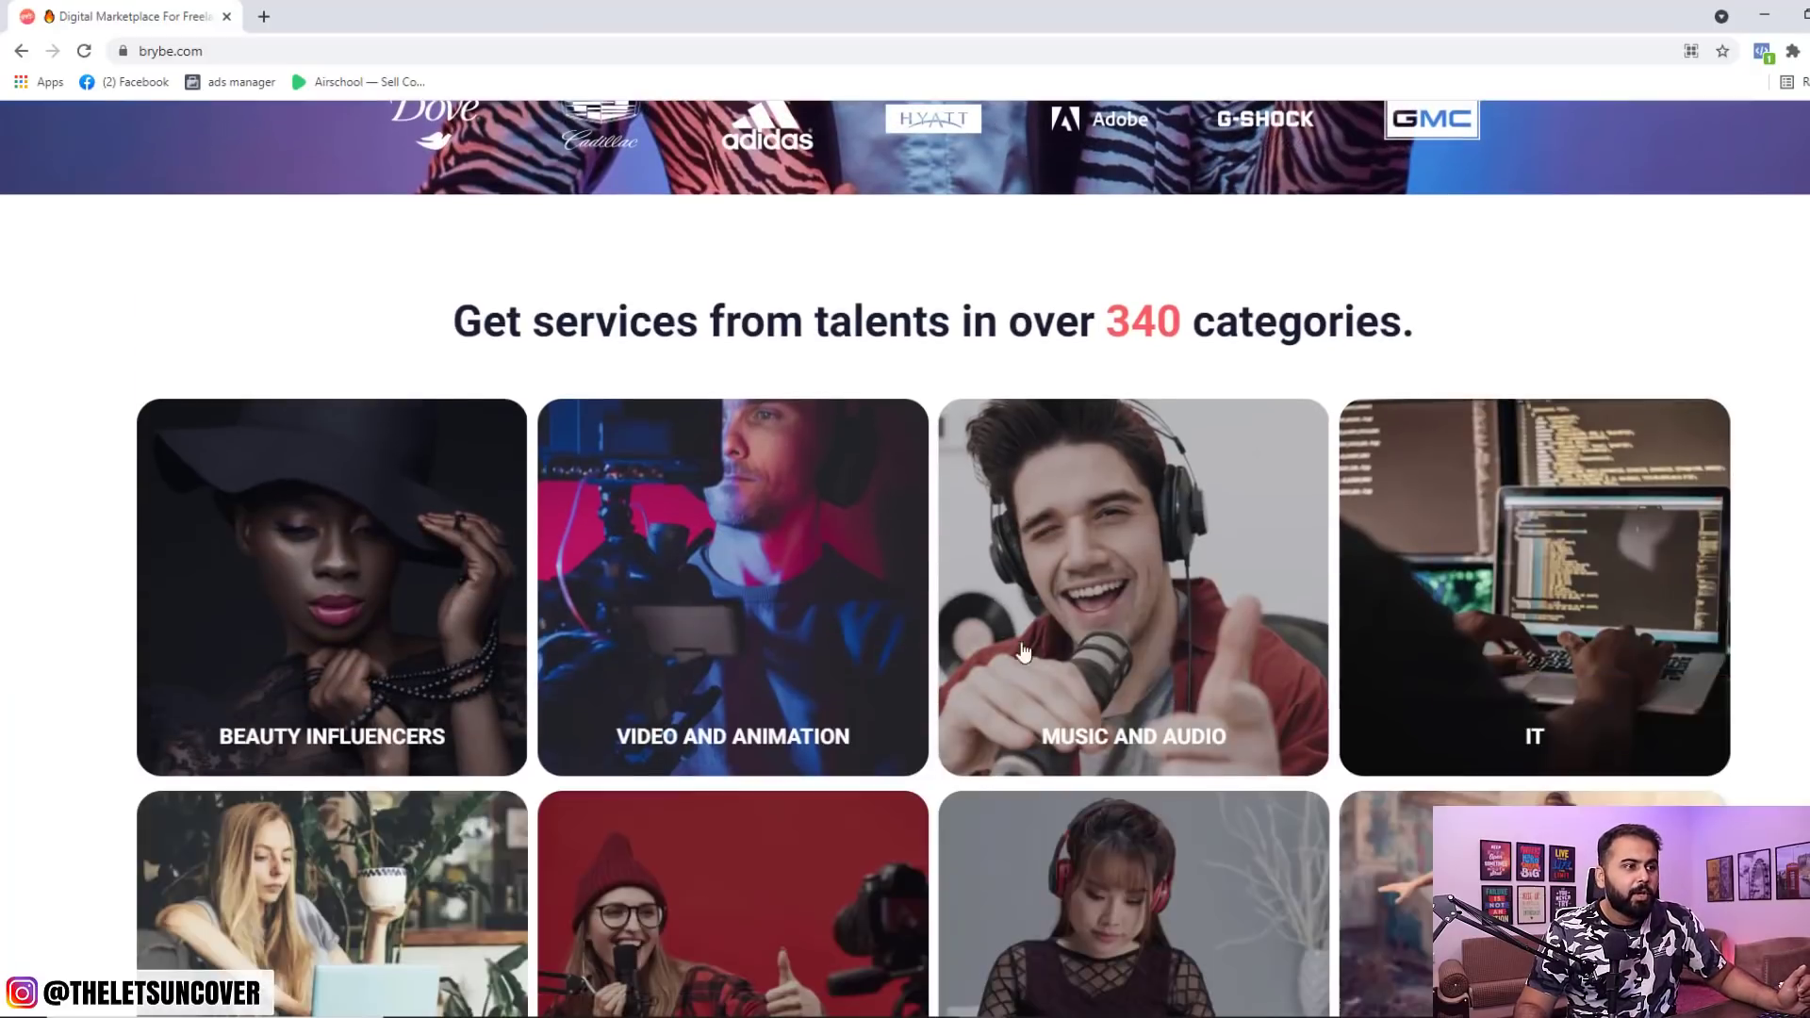
scroll(896, 720, down, 3)
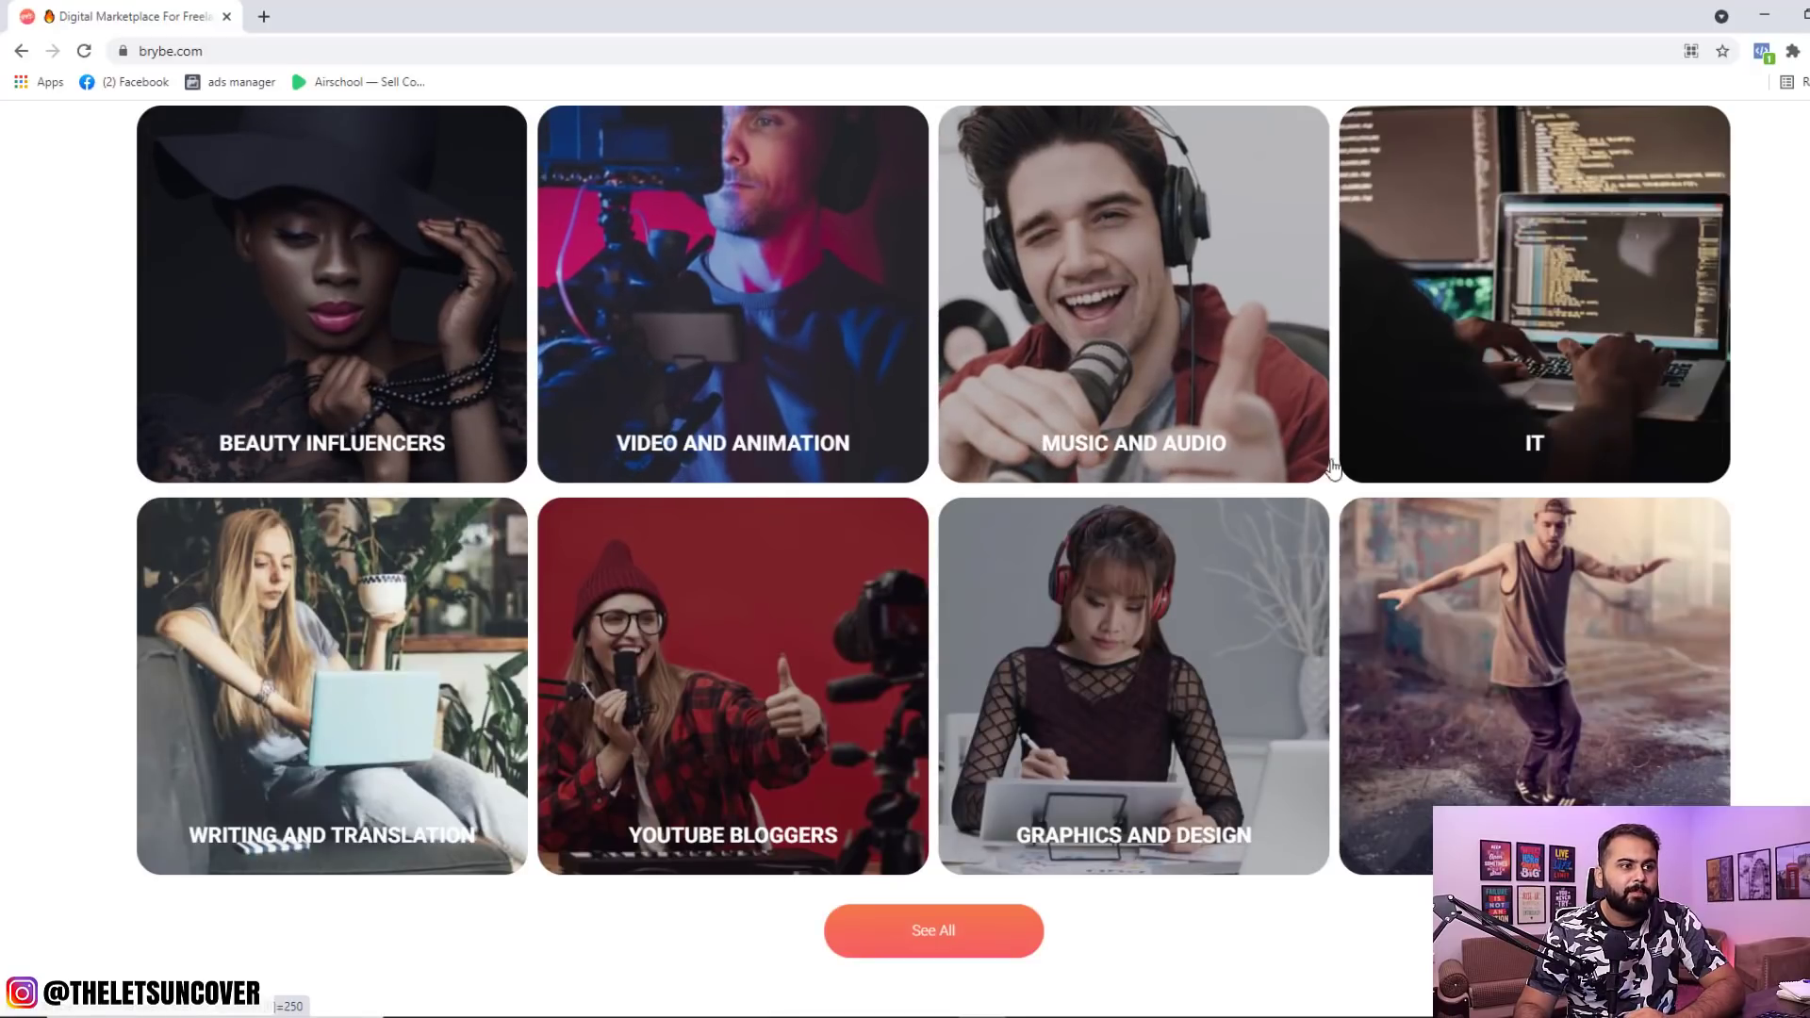
click(981, 948)
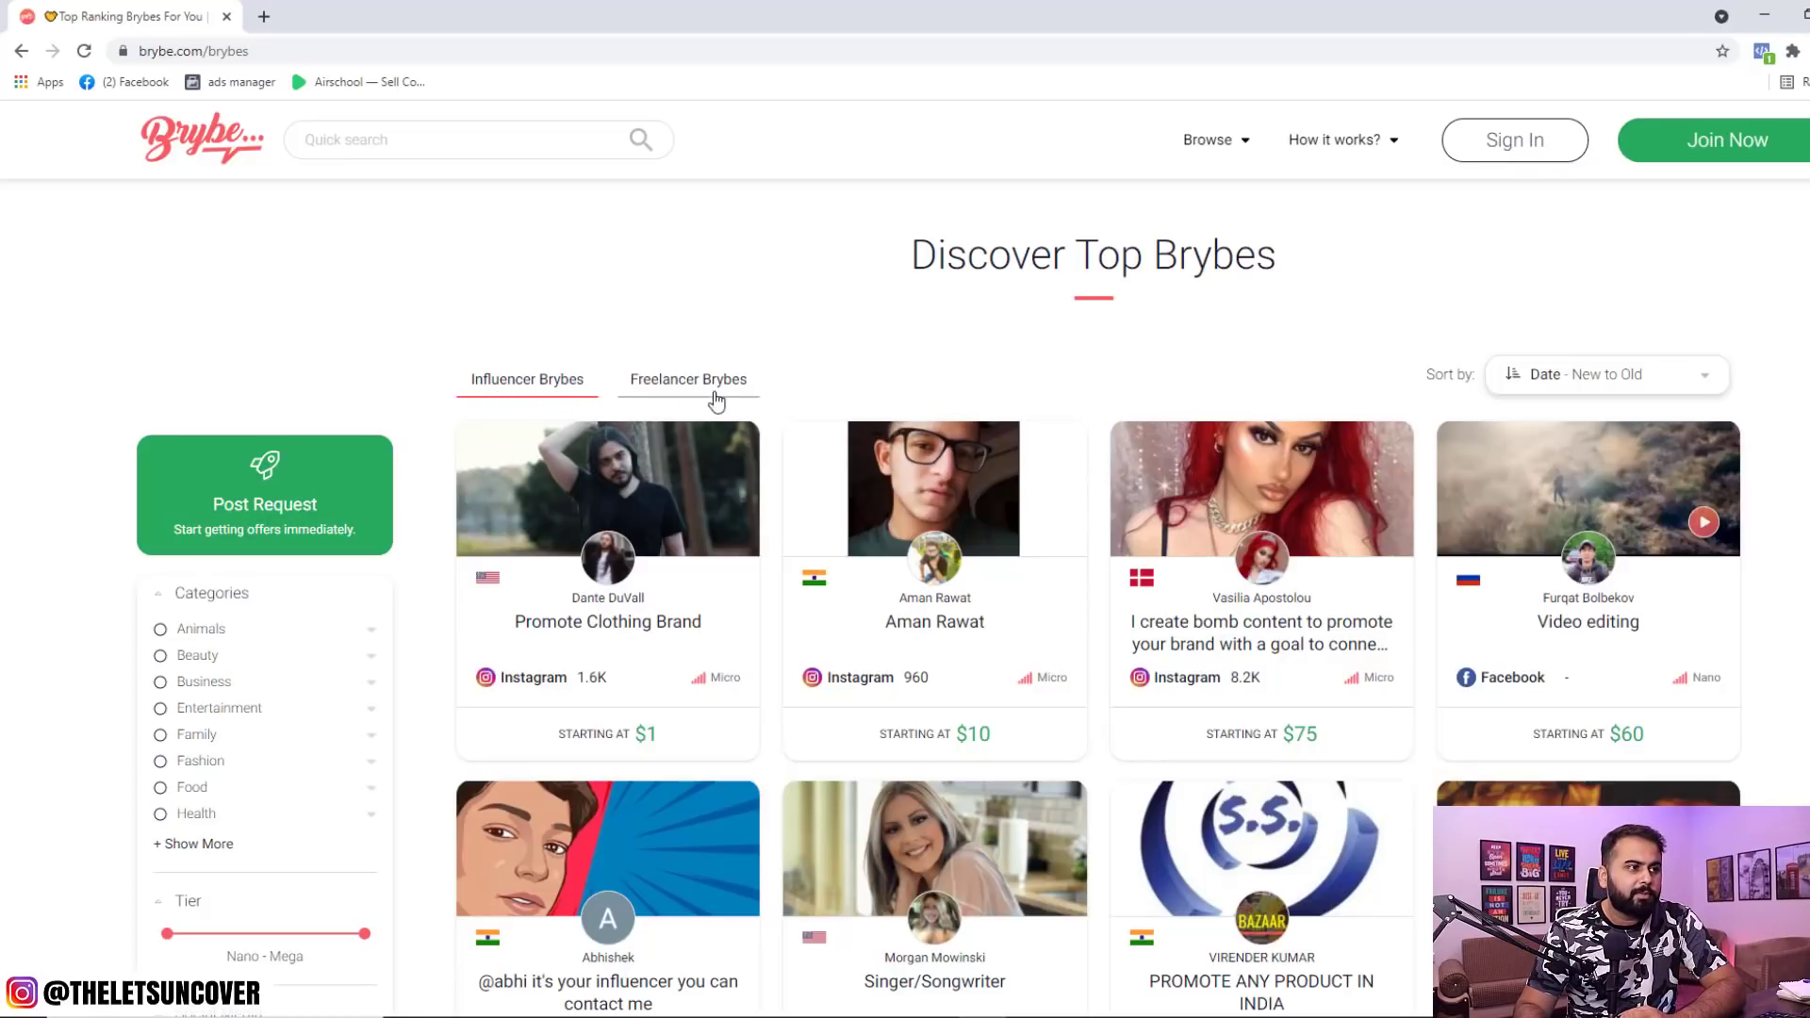
Filter the listing to Freelancer Brybes in the Graphics & Design category.
scroll(1197, 608, down, 1)
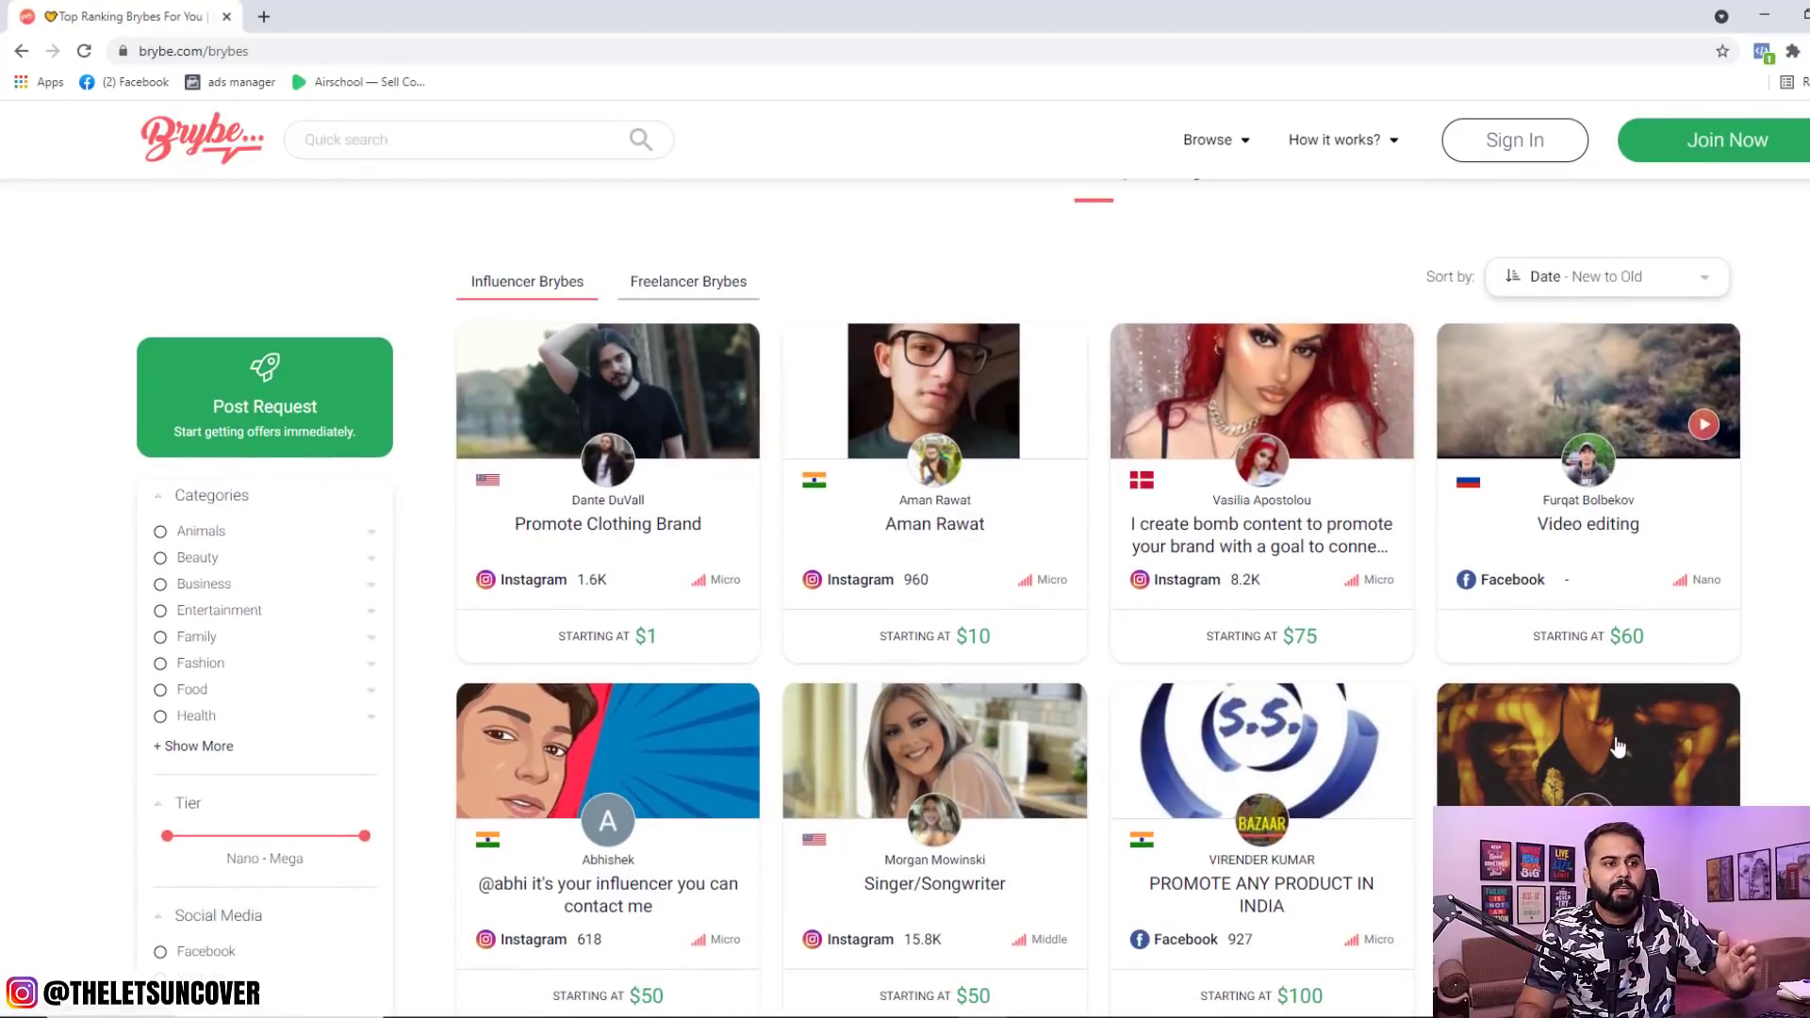
click(720, 290)
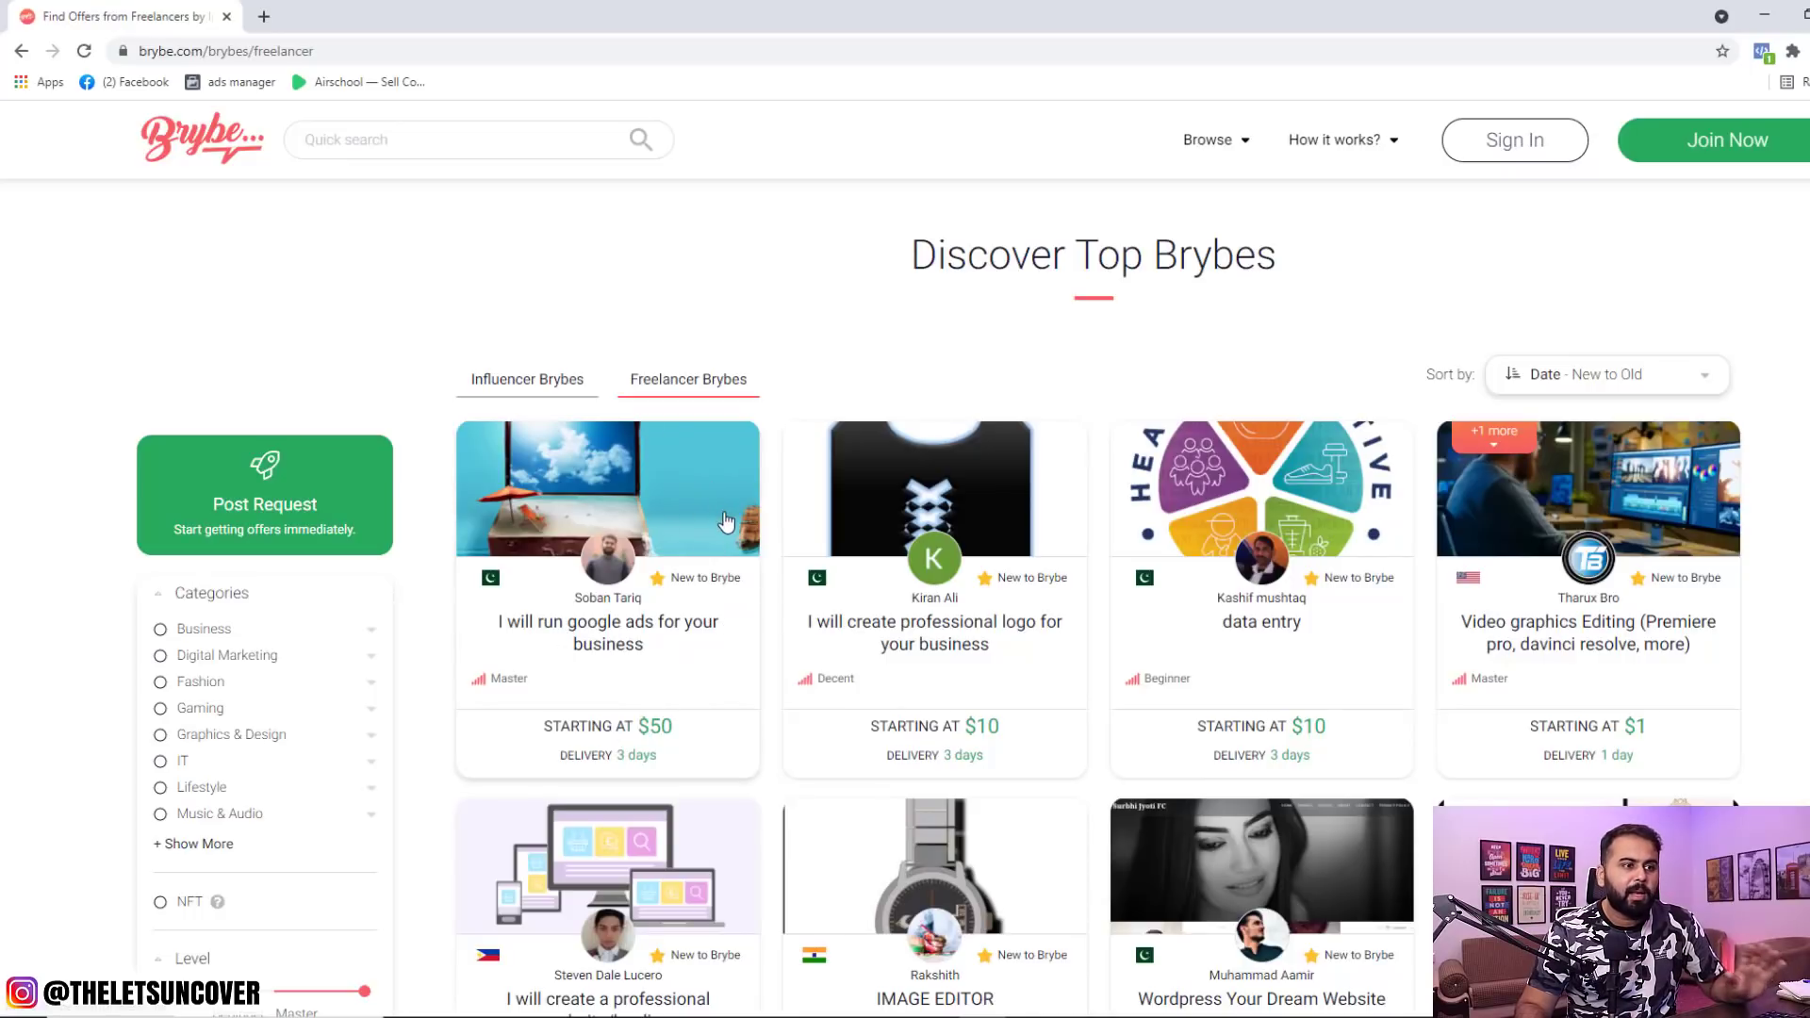
scroll(726, 526, down, 2)
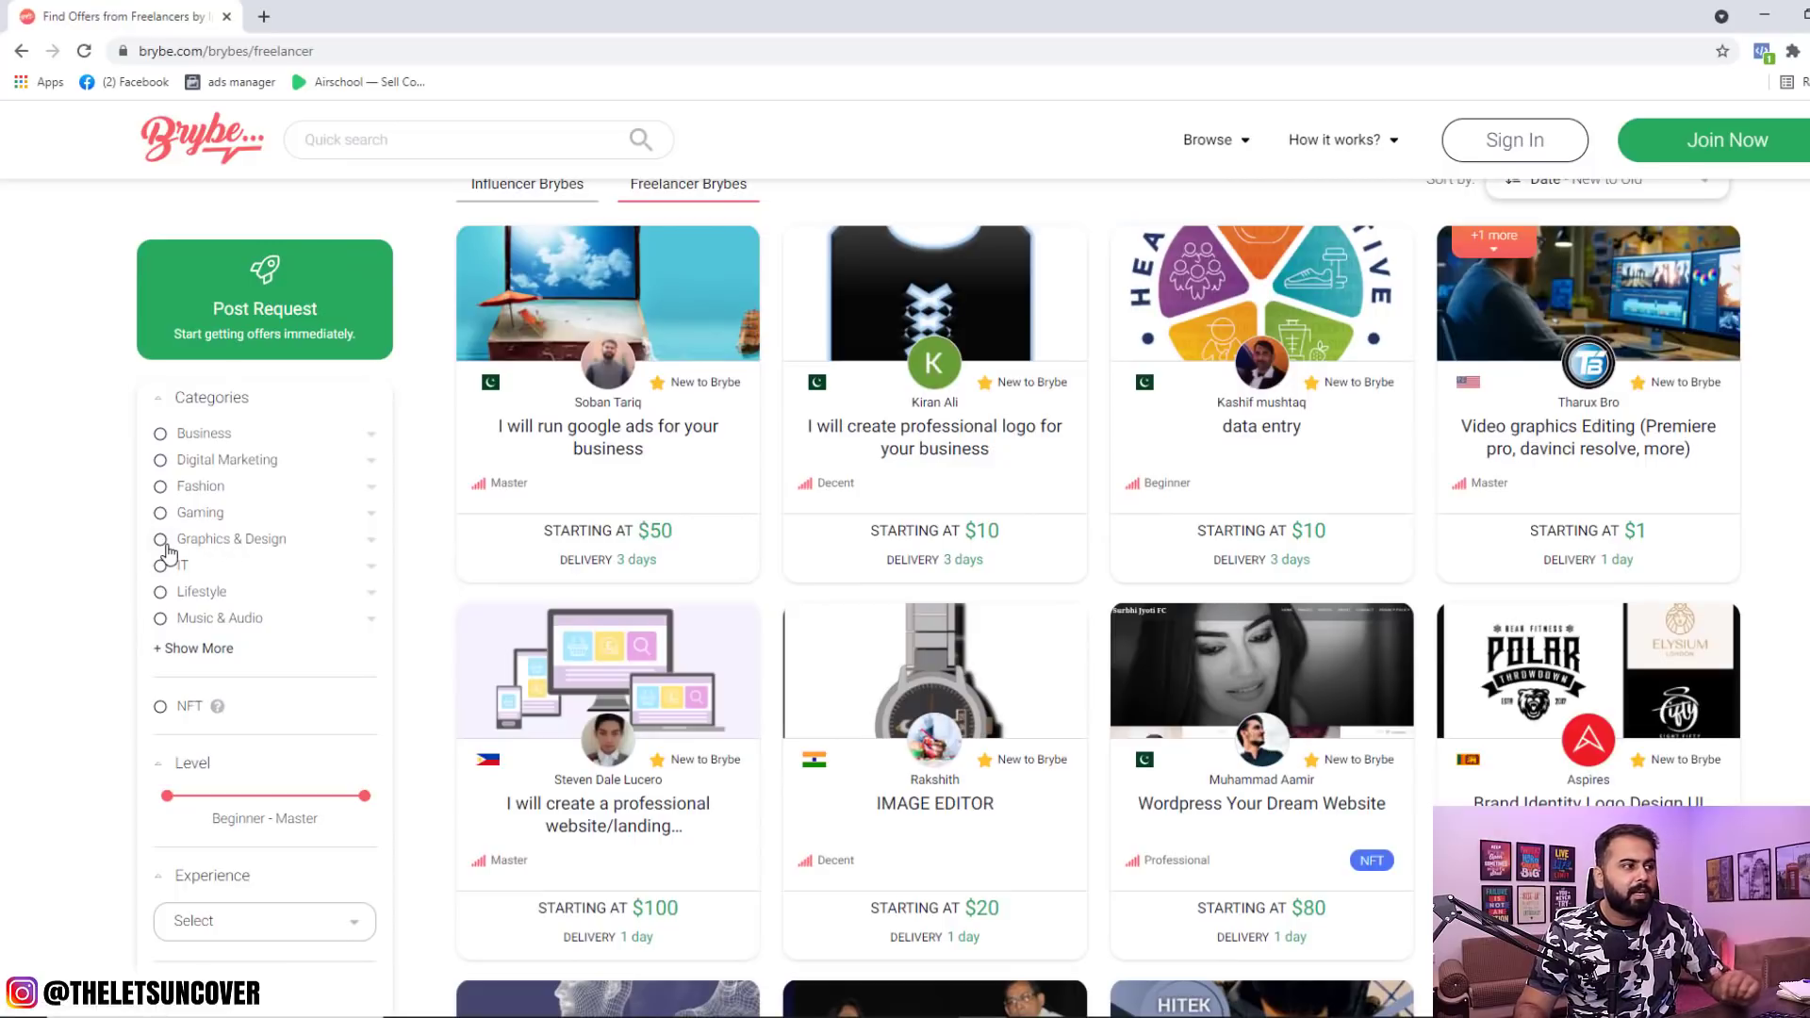
click(174, 656)
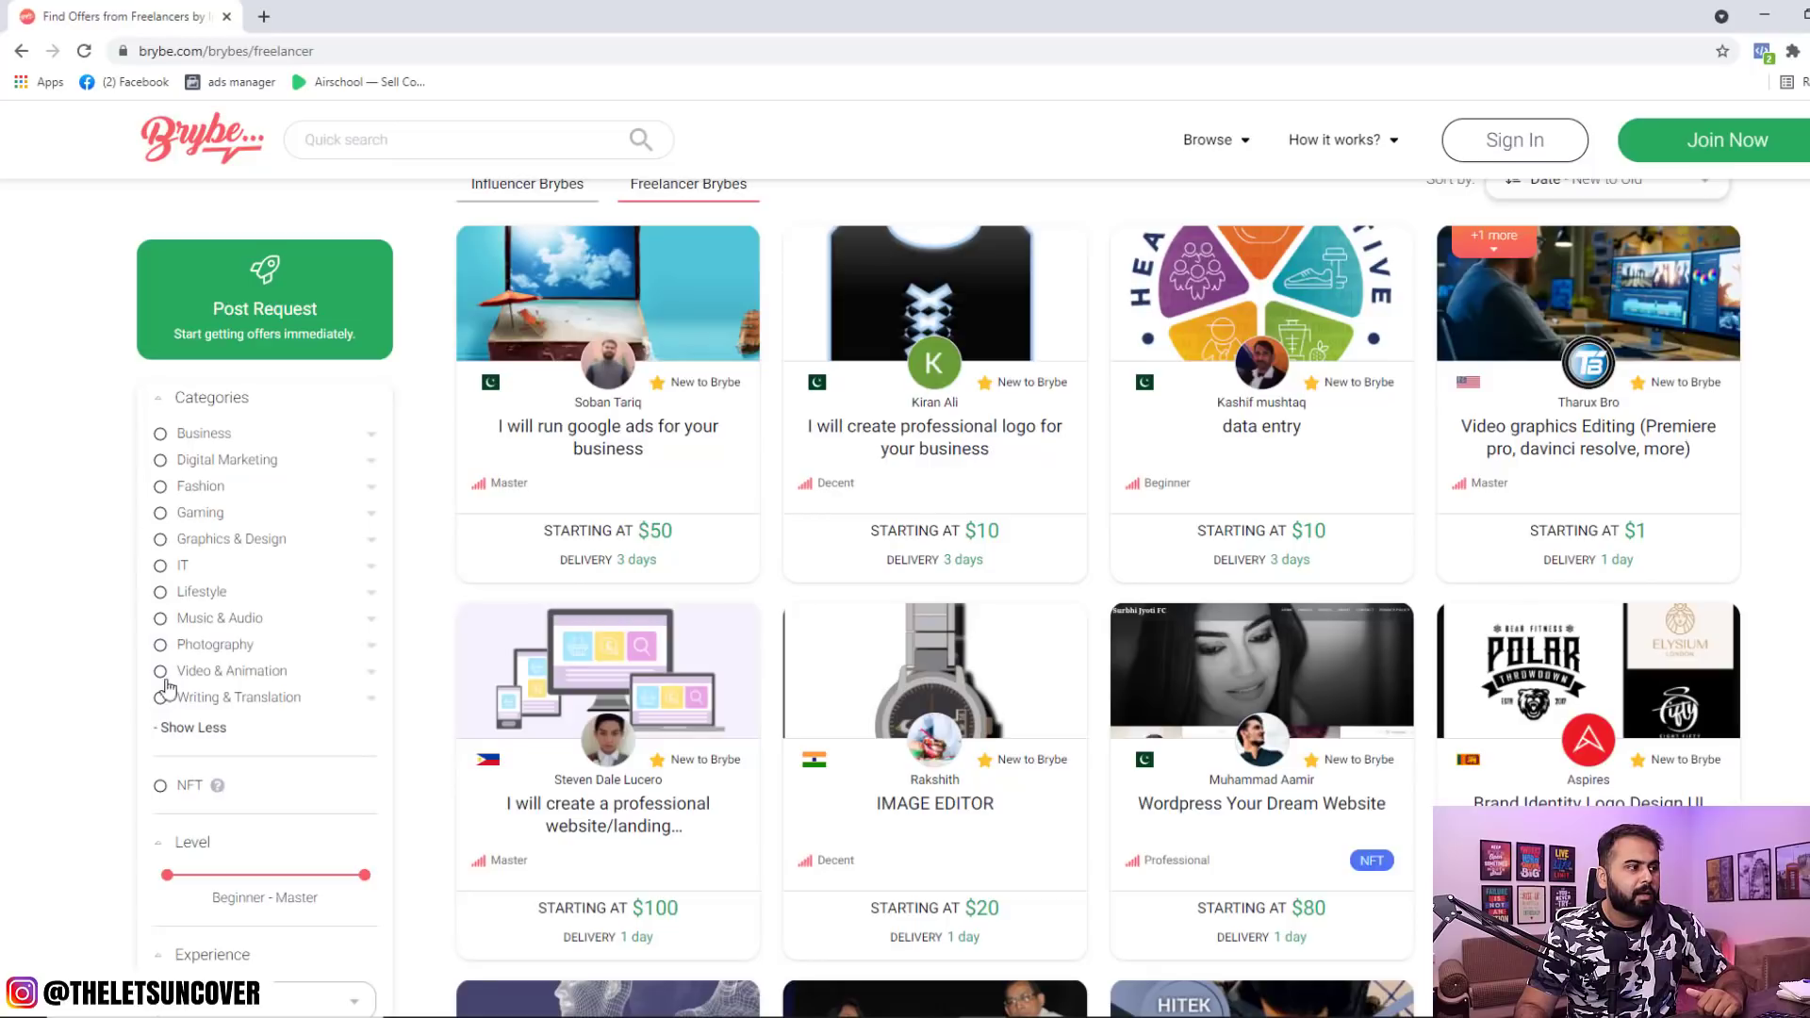
click(162, 540)
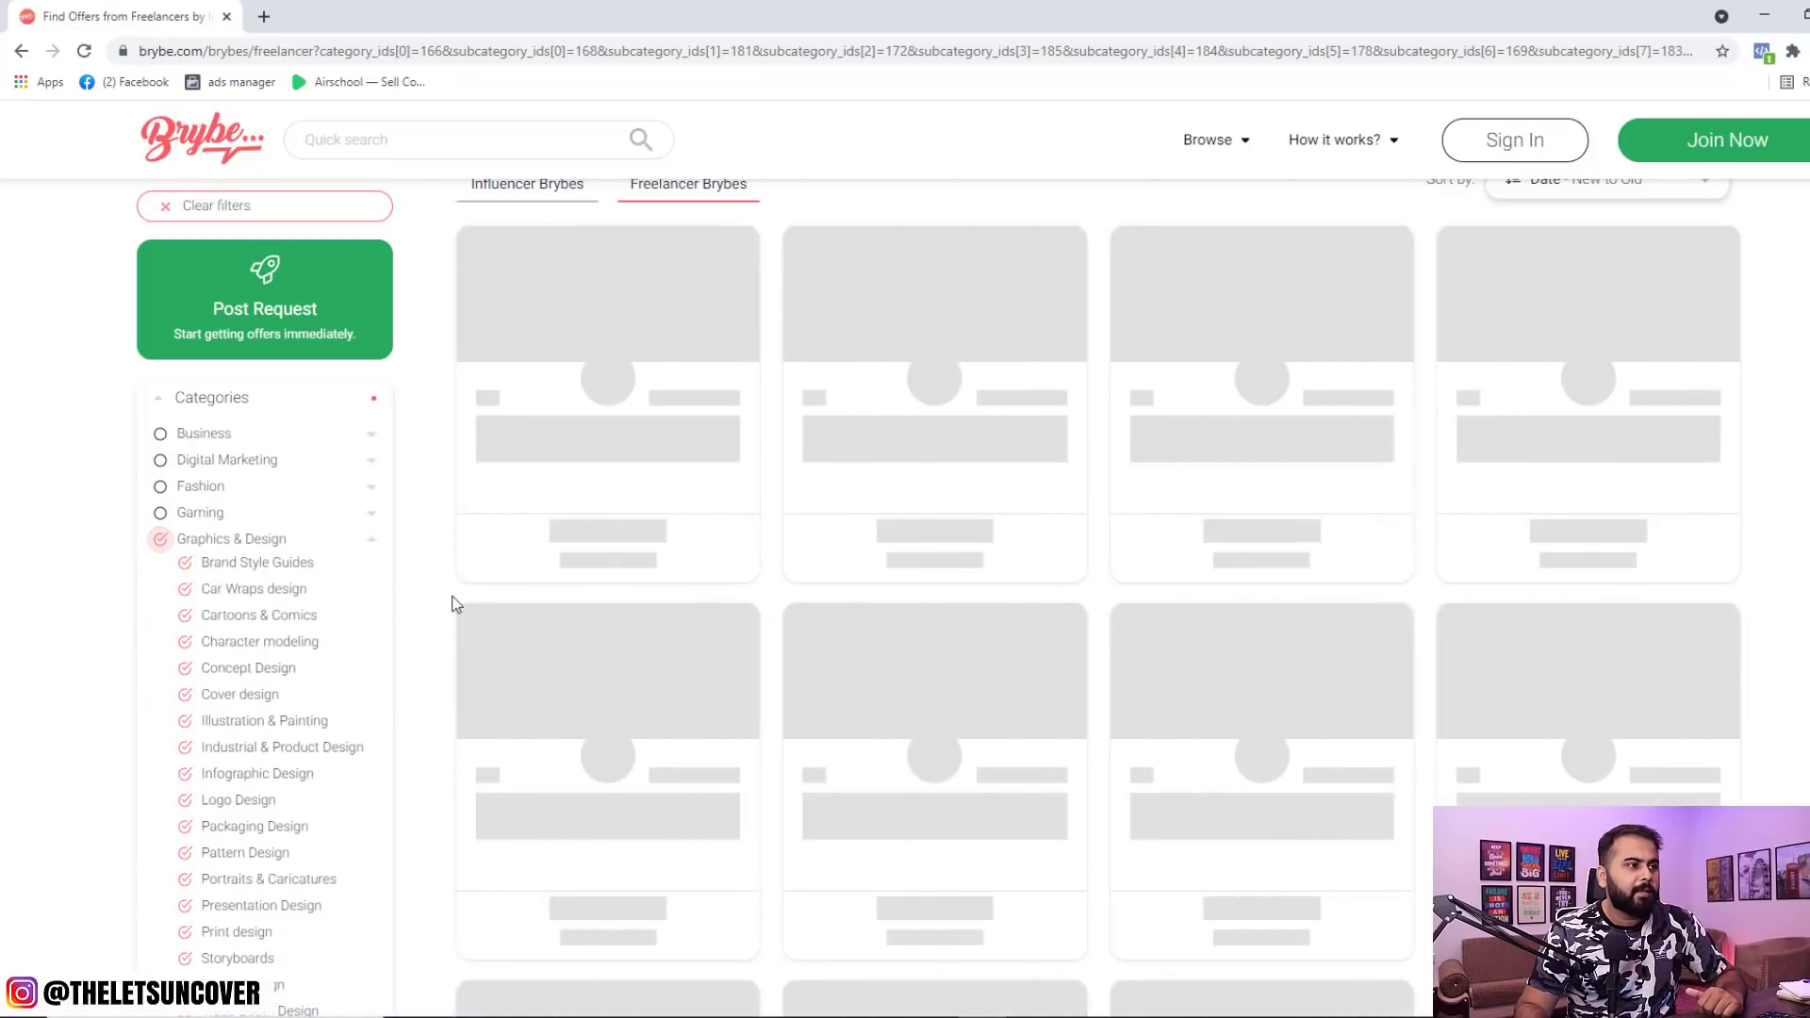
Load more Graphics & Design offers with More Brybes.
scroll(790, 609, up, 2)
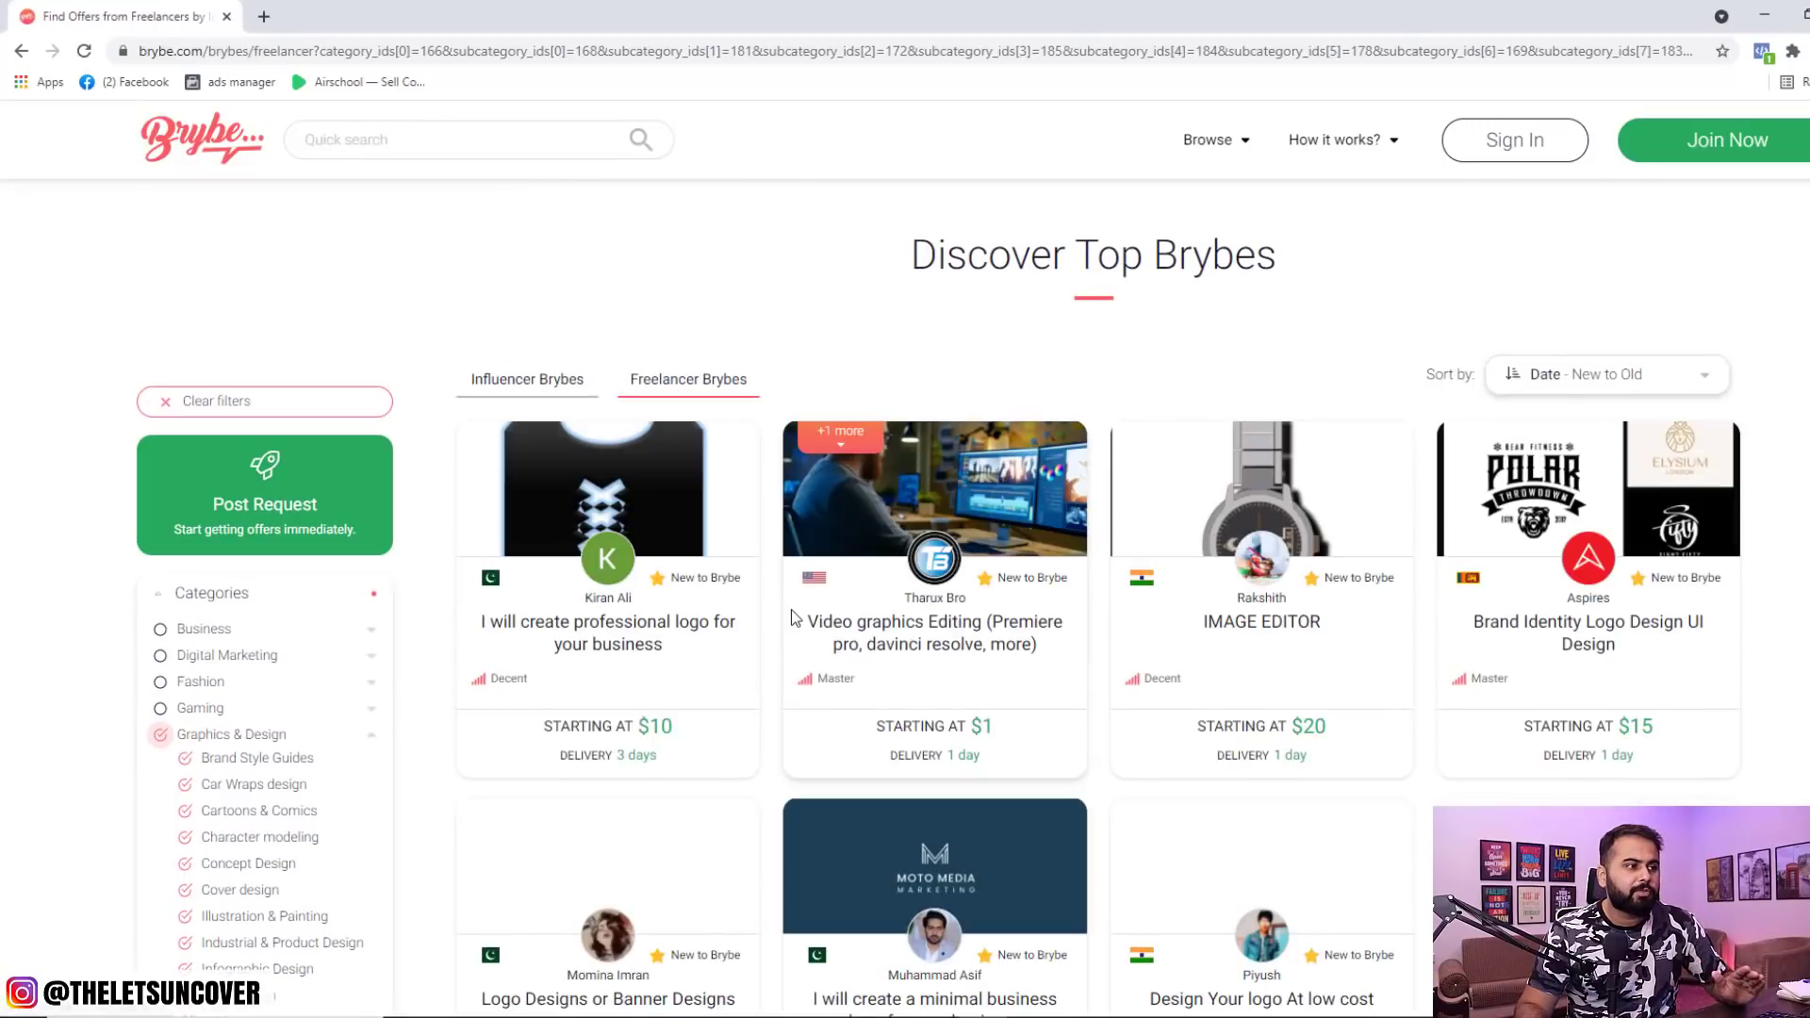
scroll(1192, 738, down, 4)
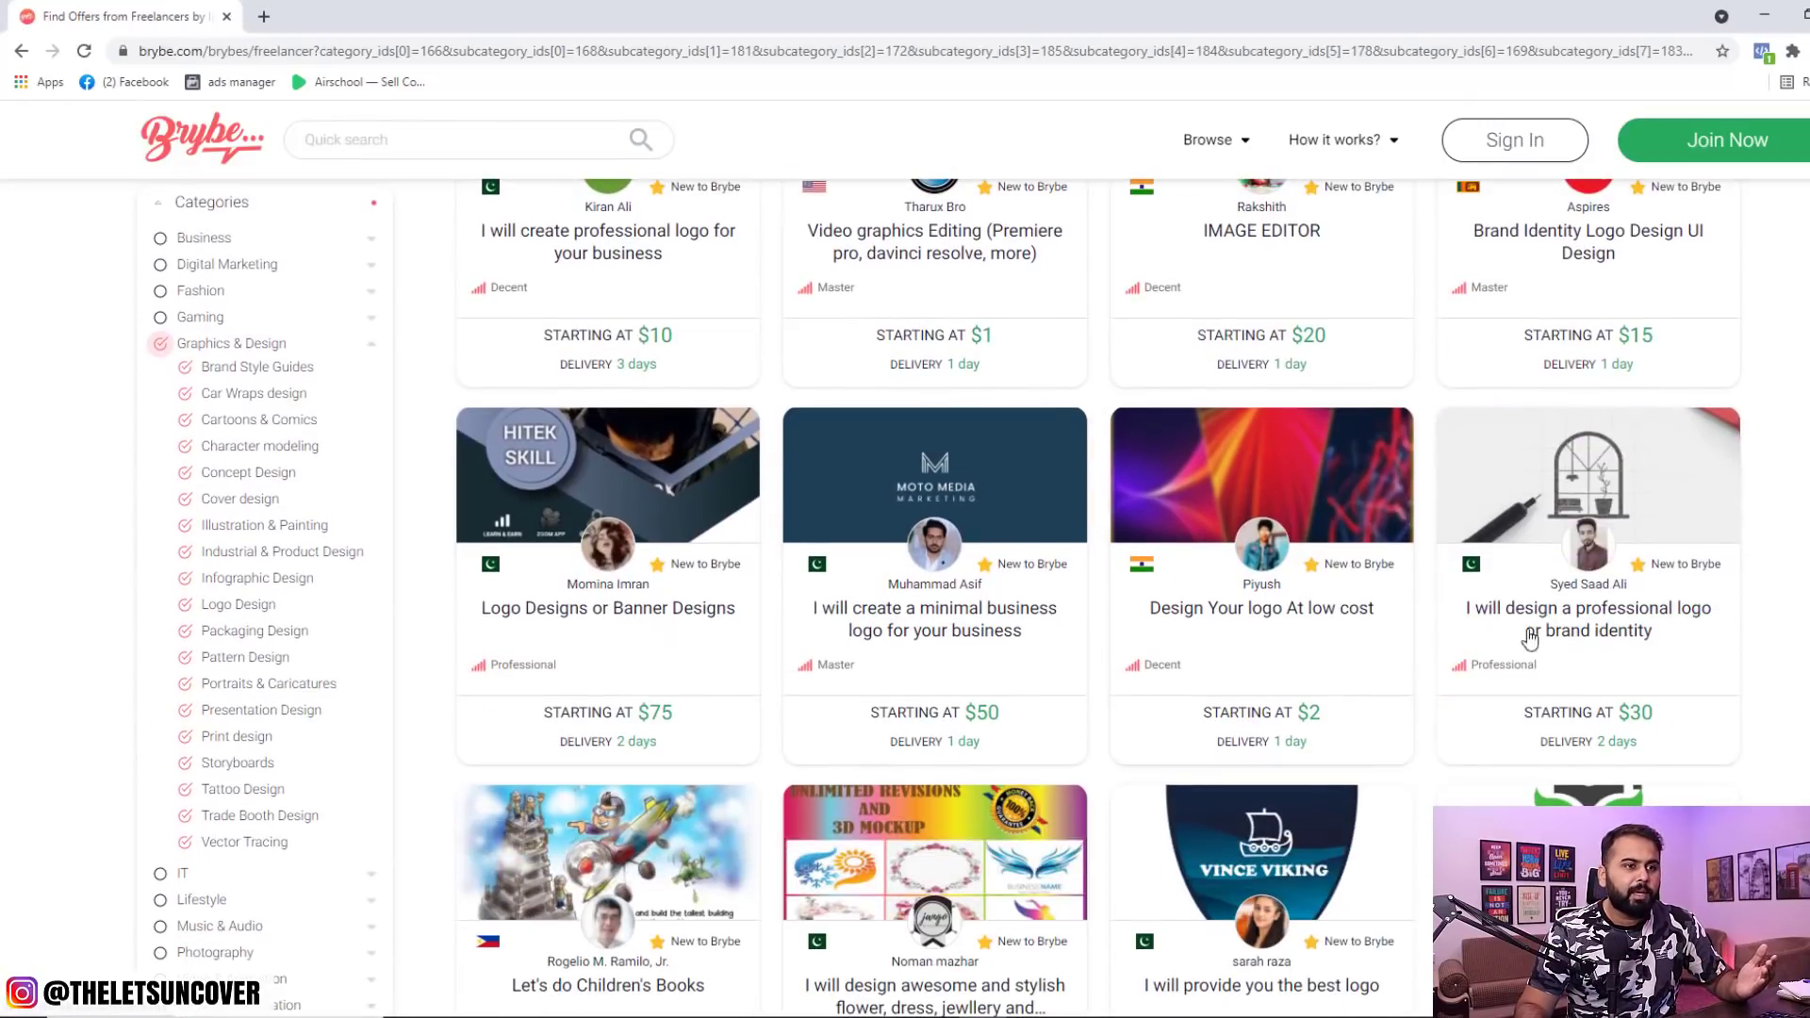
scroll(1226, 768, down, 3)
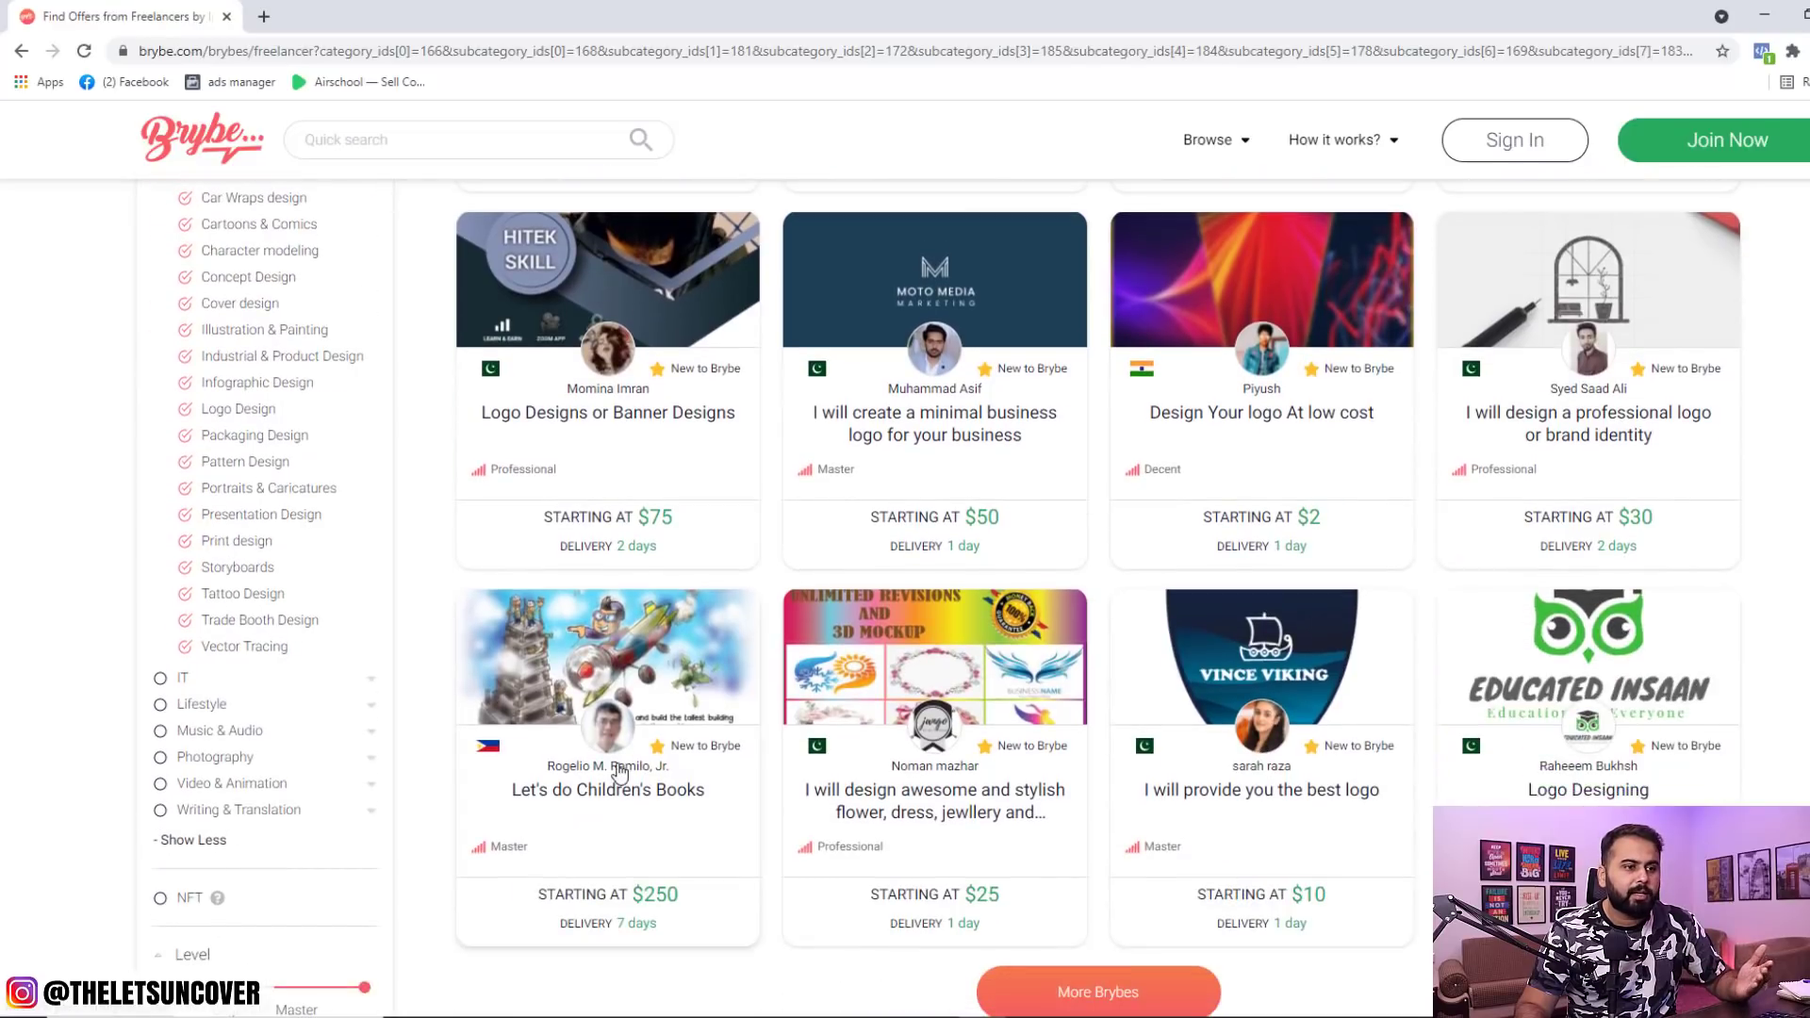
scroll(621, 771, down, 2)
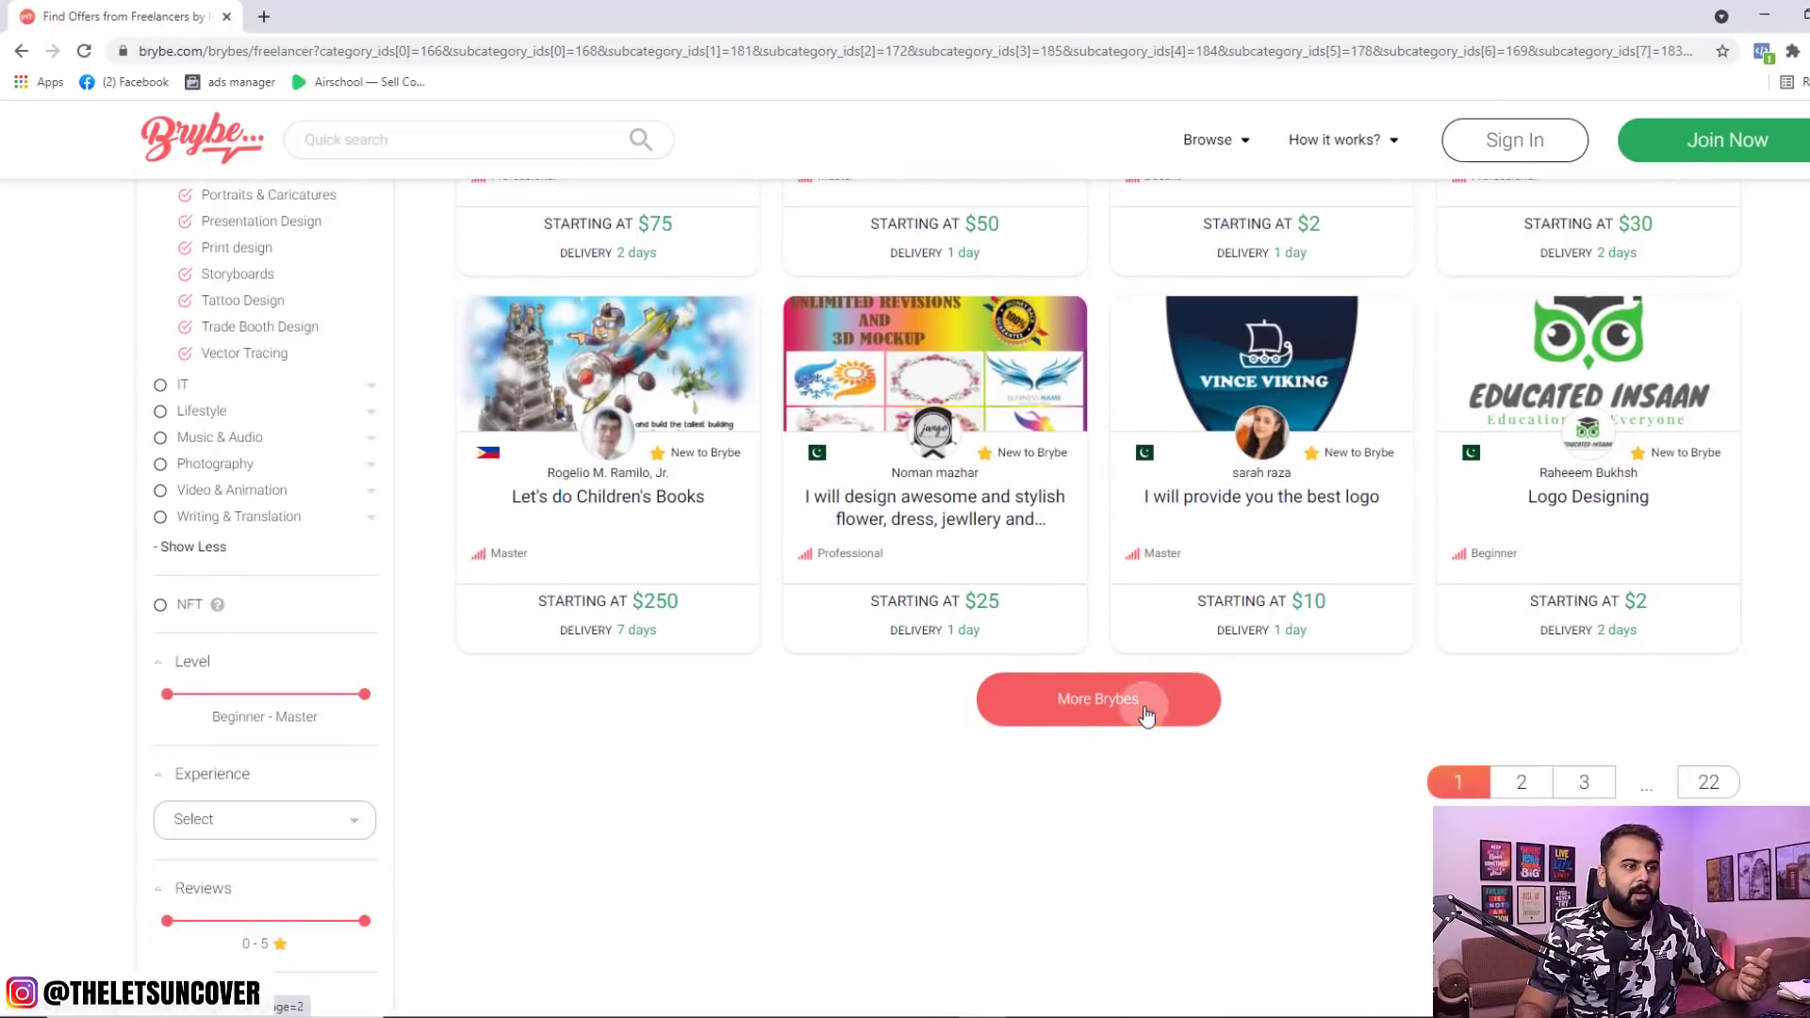
click(1127, 719)
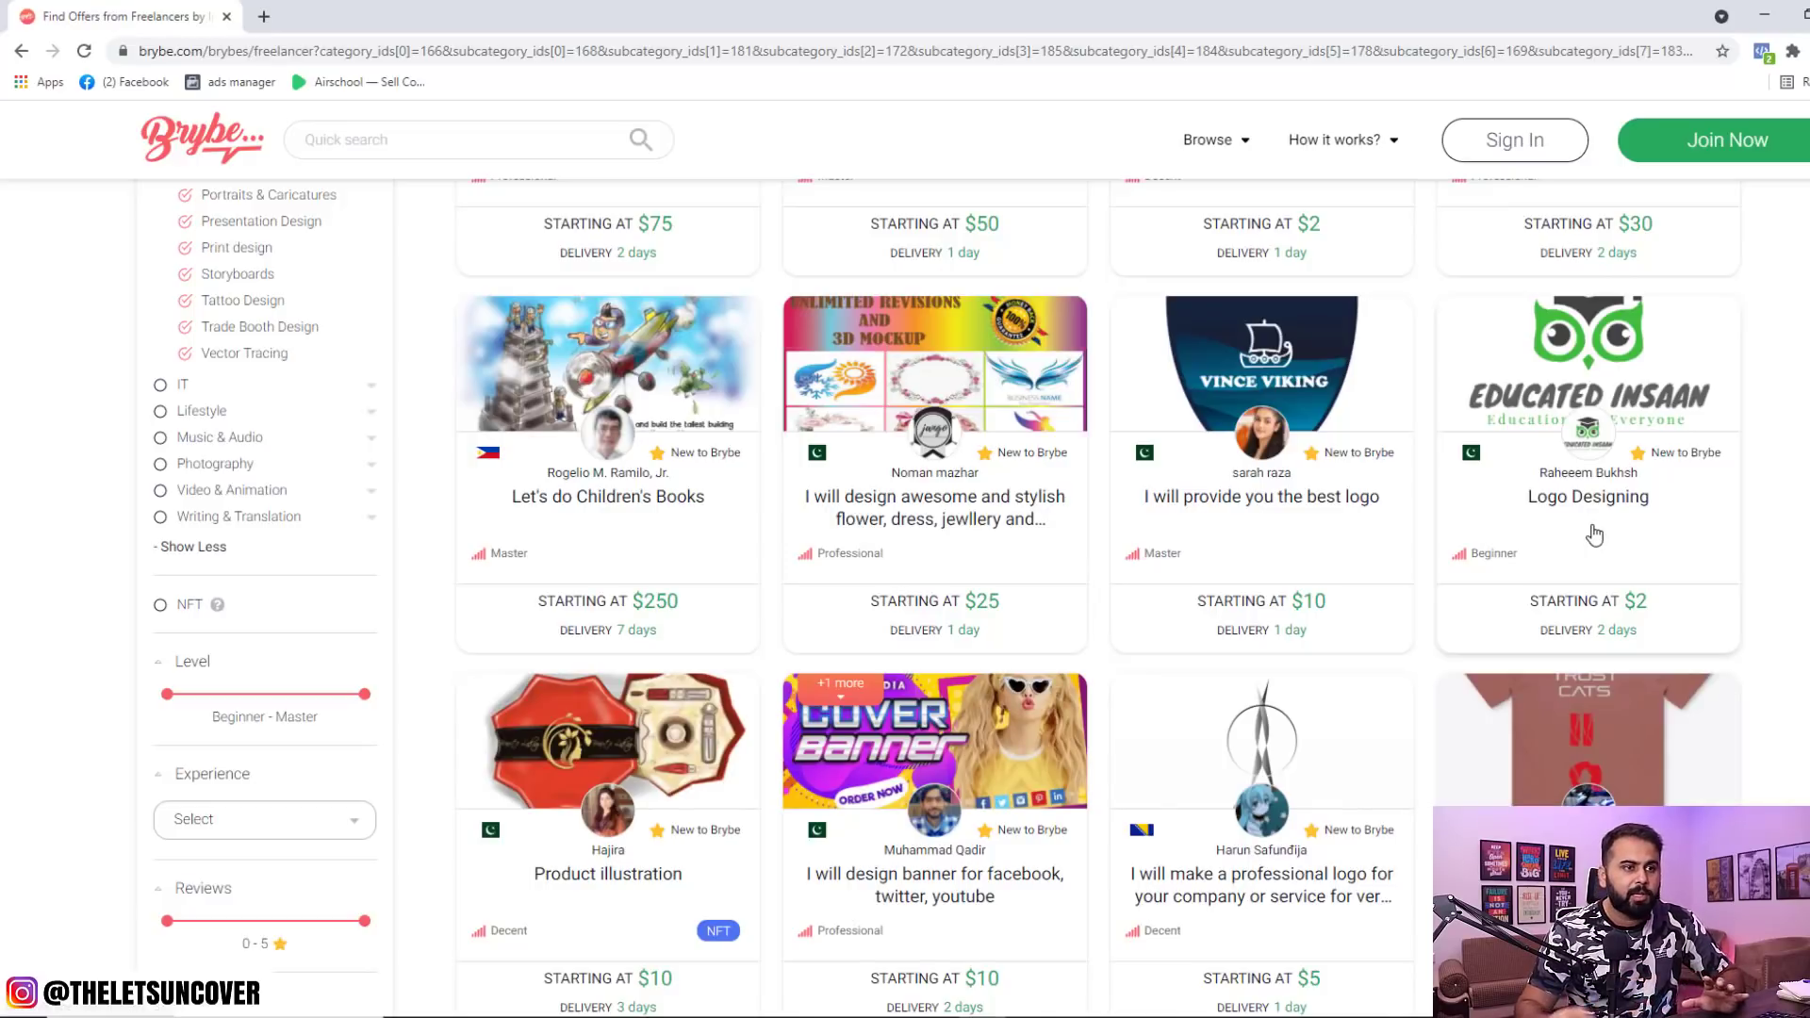
Open the $10 LOGO DESIGN CUSTOM offer in a new tab and scroll through it.
scroll(1524, 619, down, 4)
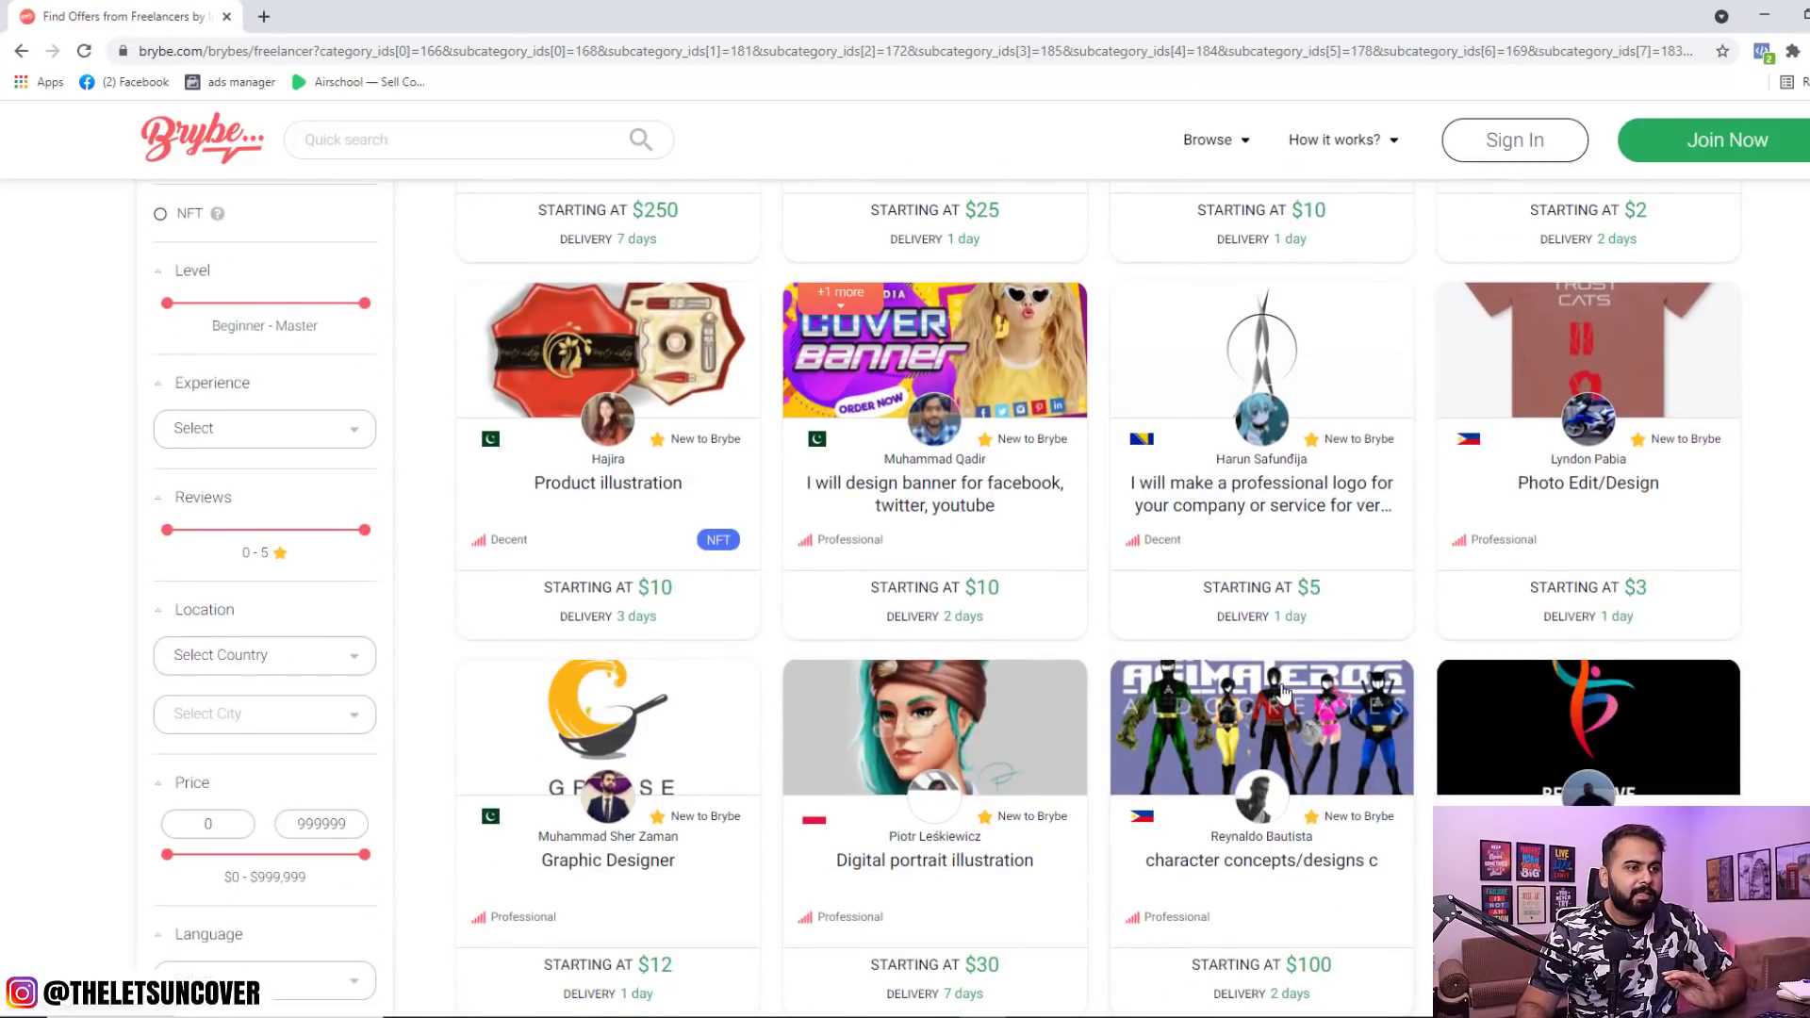
scroll(1283, 696, down, 1)
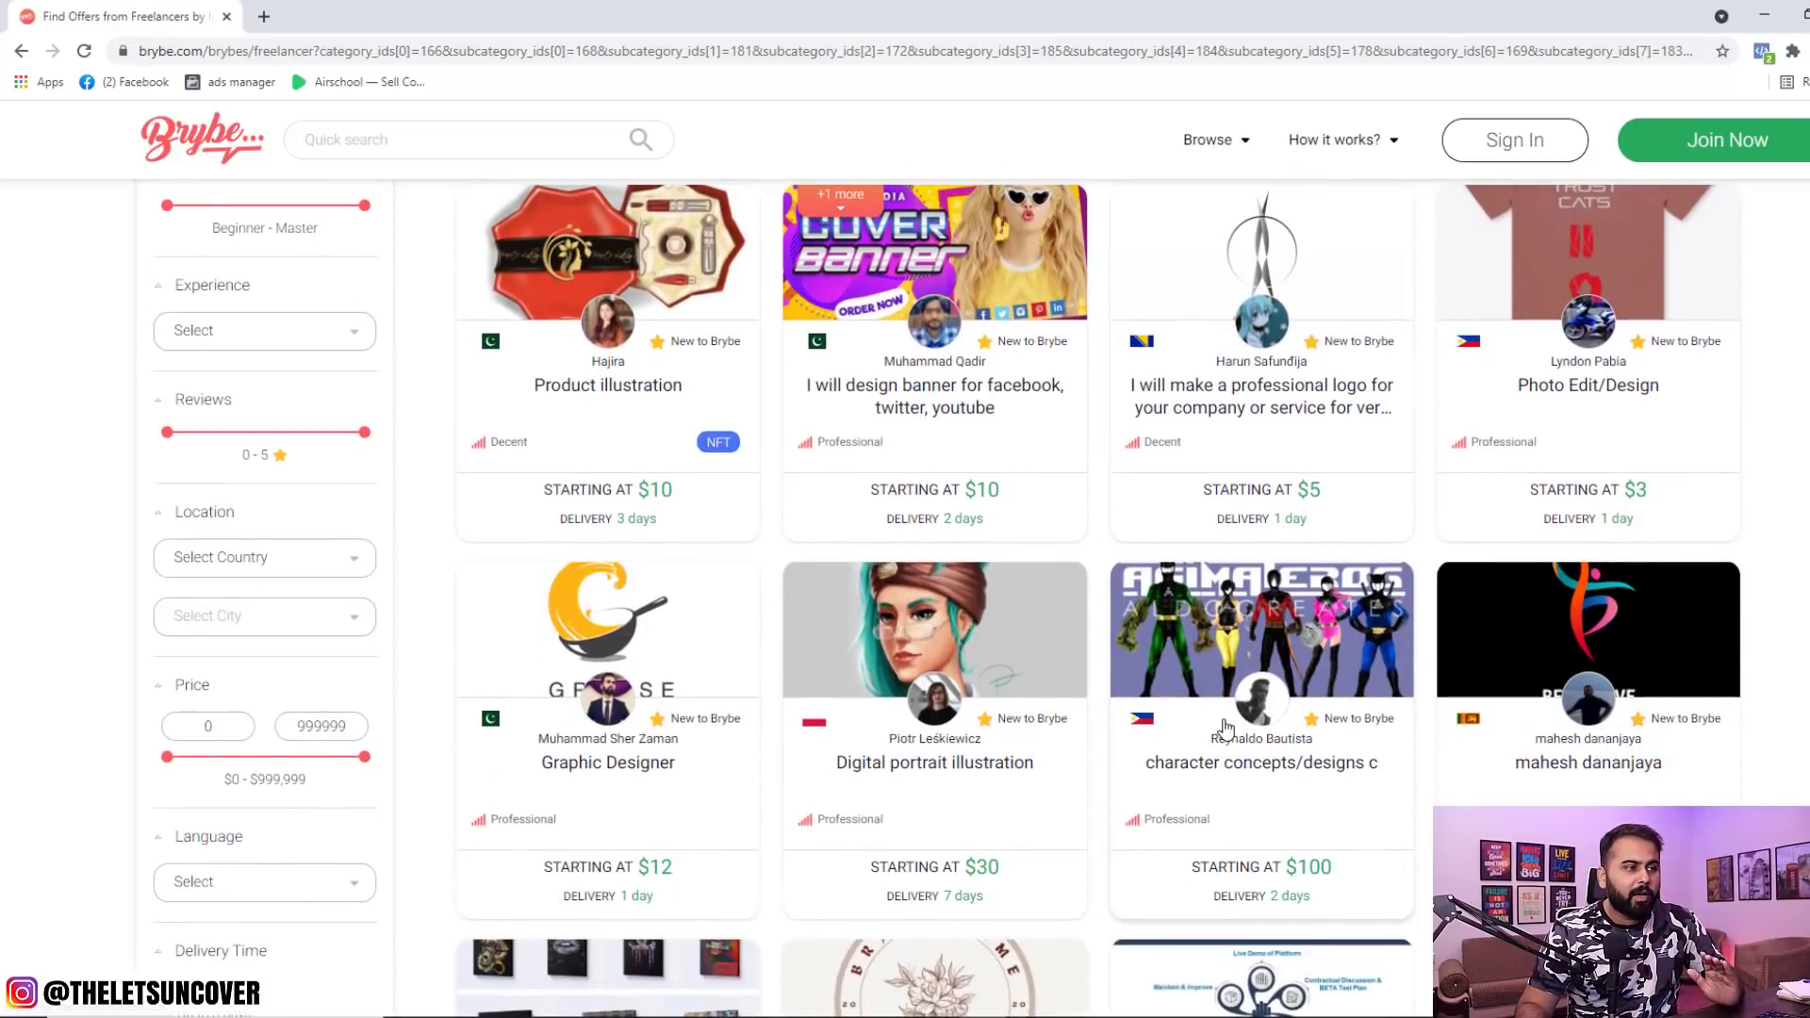
scroll(1224, 727, down, 4)
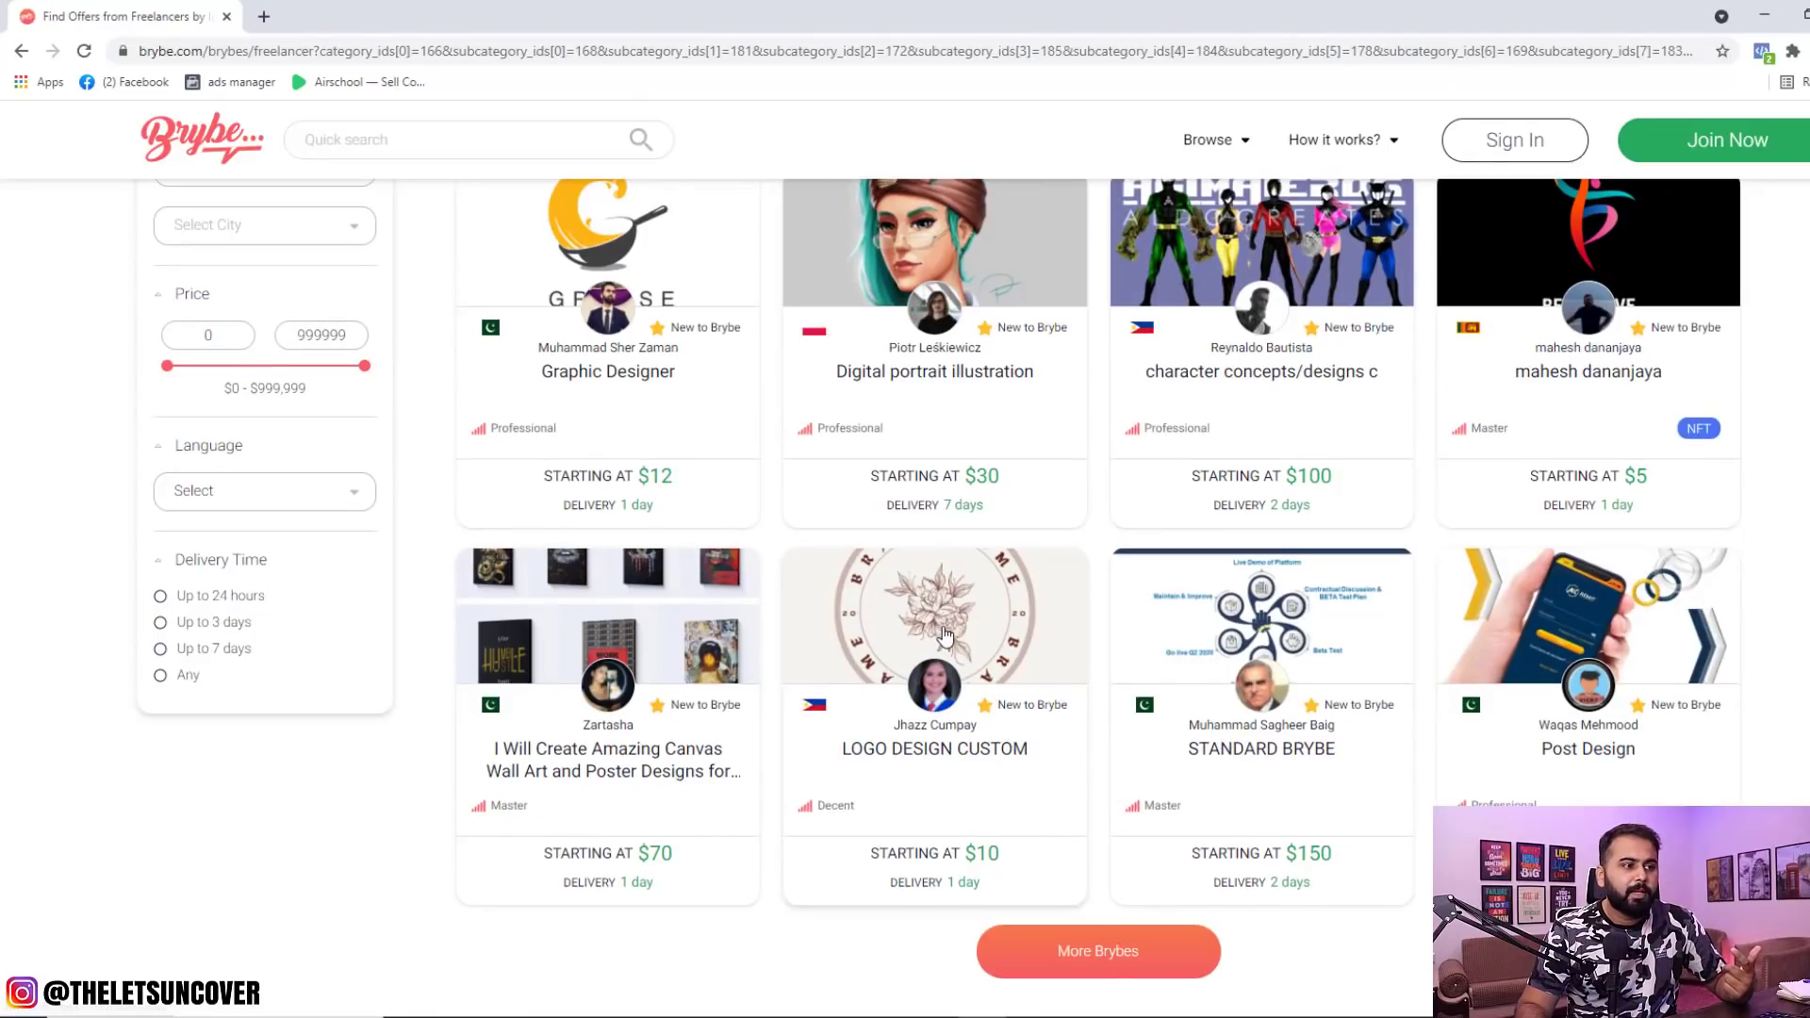
middle_click(946, 638)
click(349, 16)
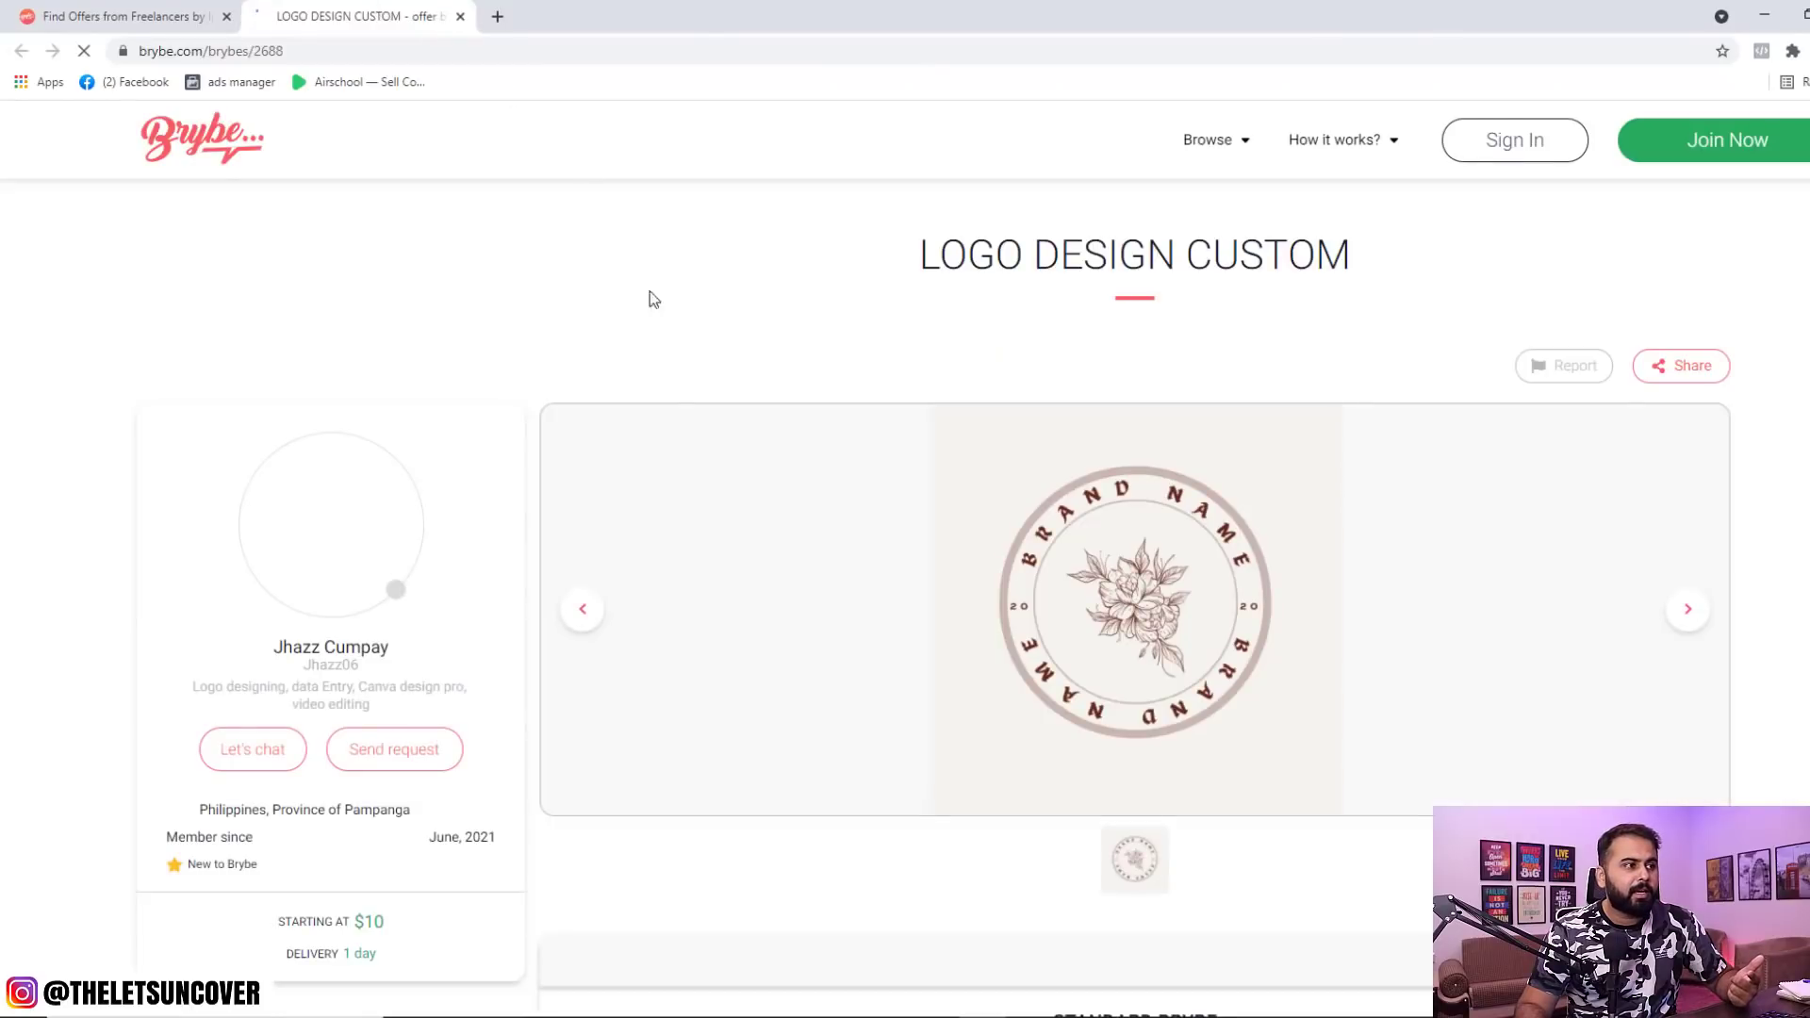
click(135, 27)
scroll(1042, 514, up, 4)
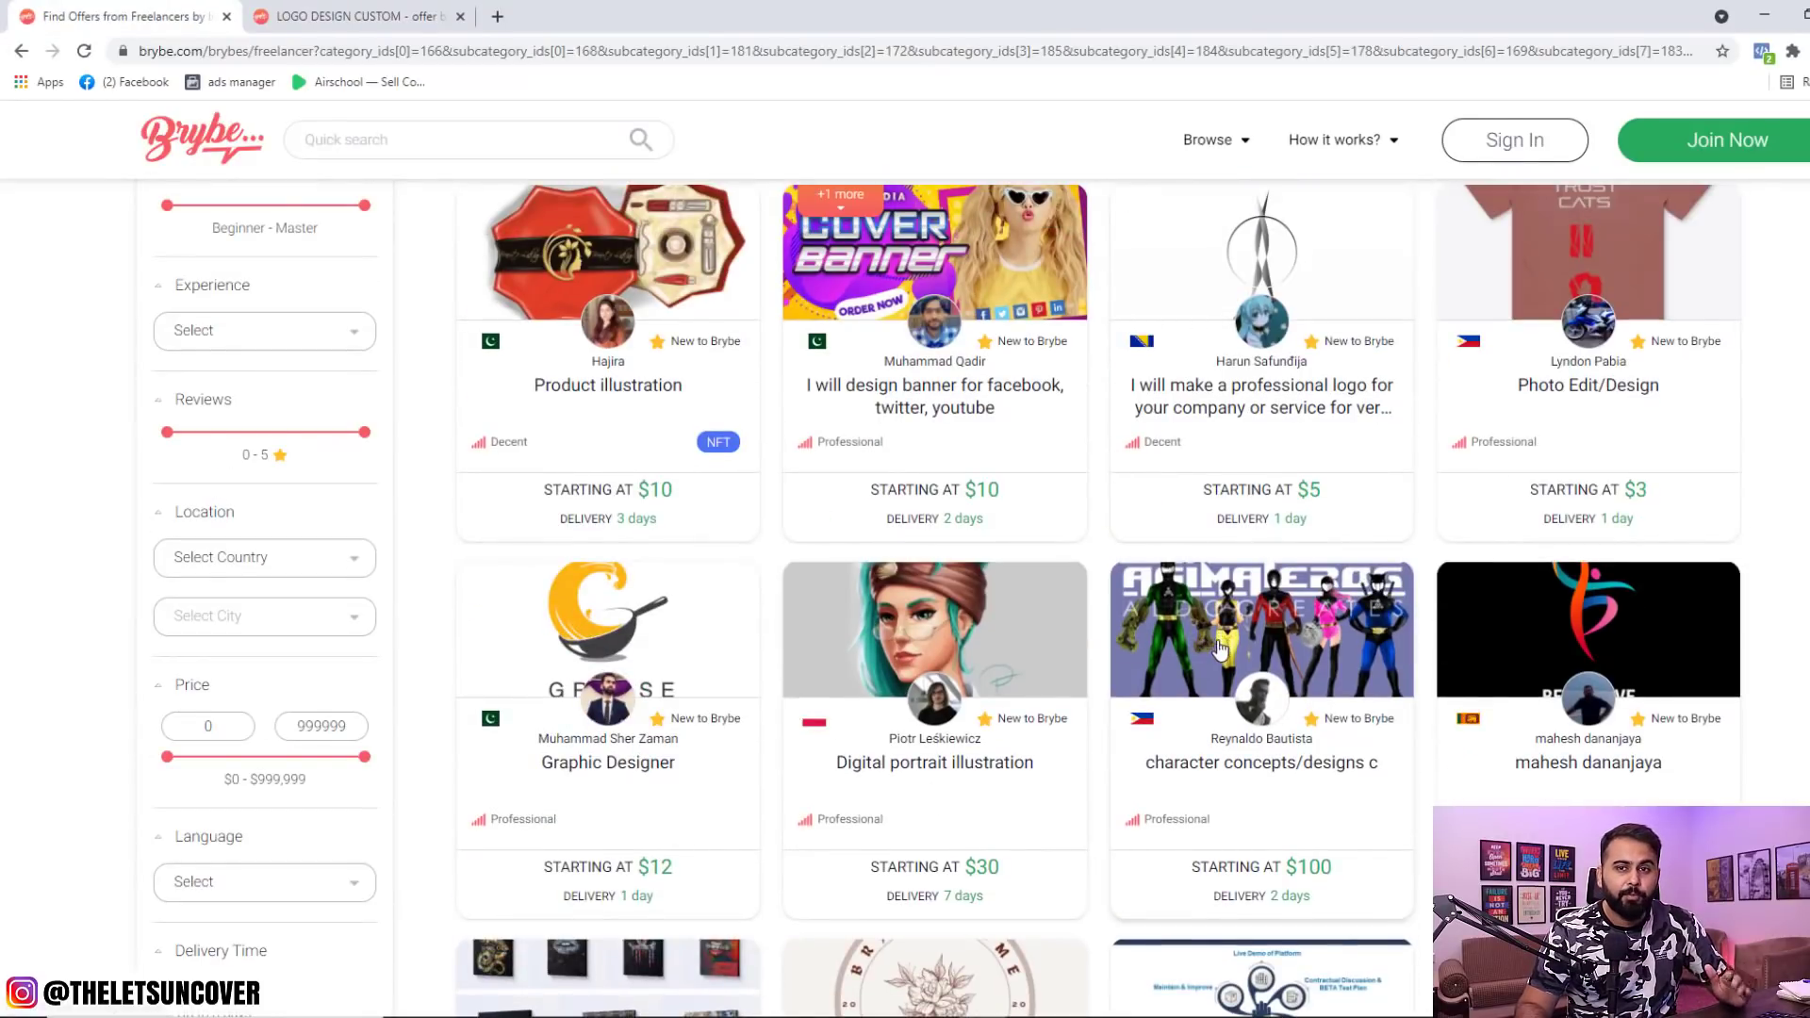
key(ctrl+Tab)
scroll(1081, 701, down, 2)
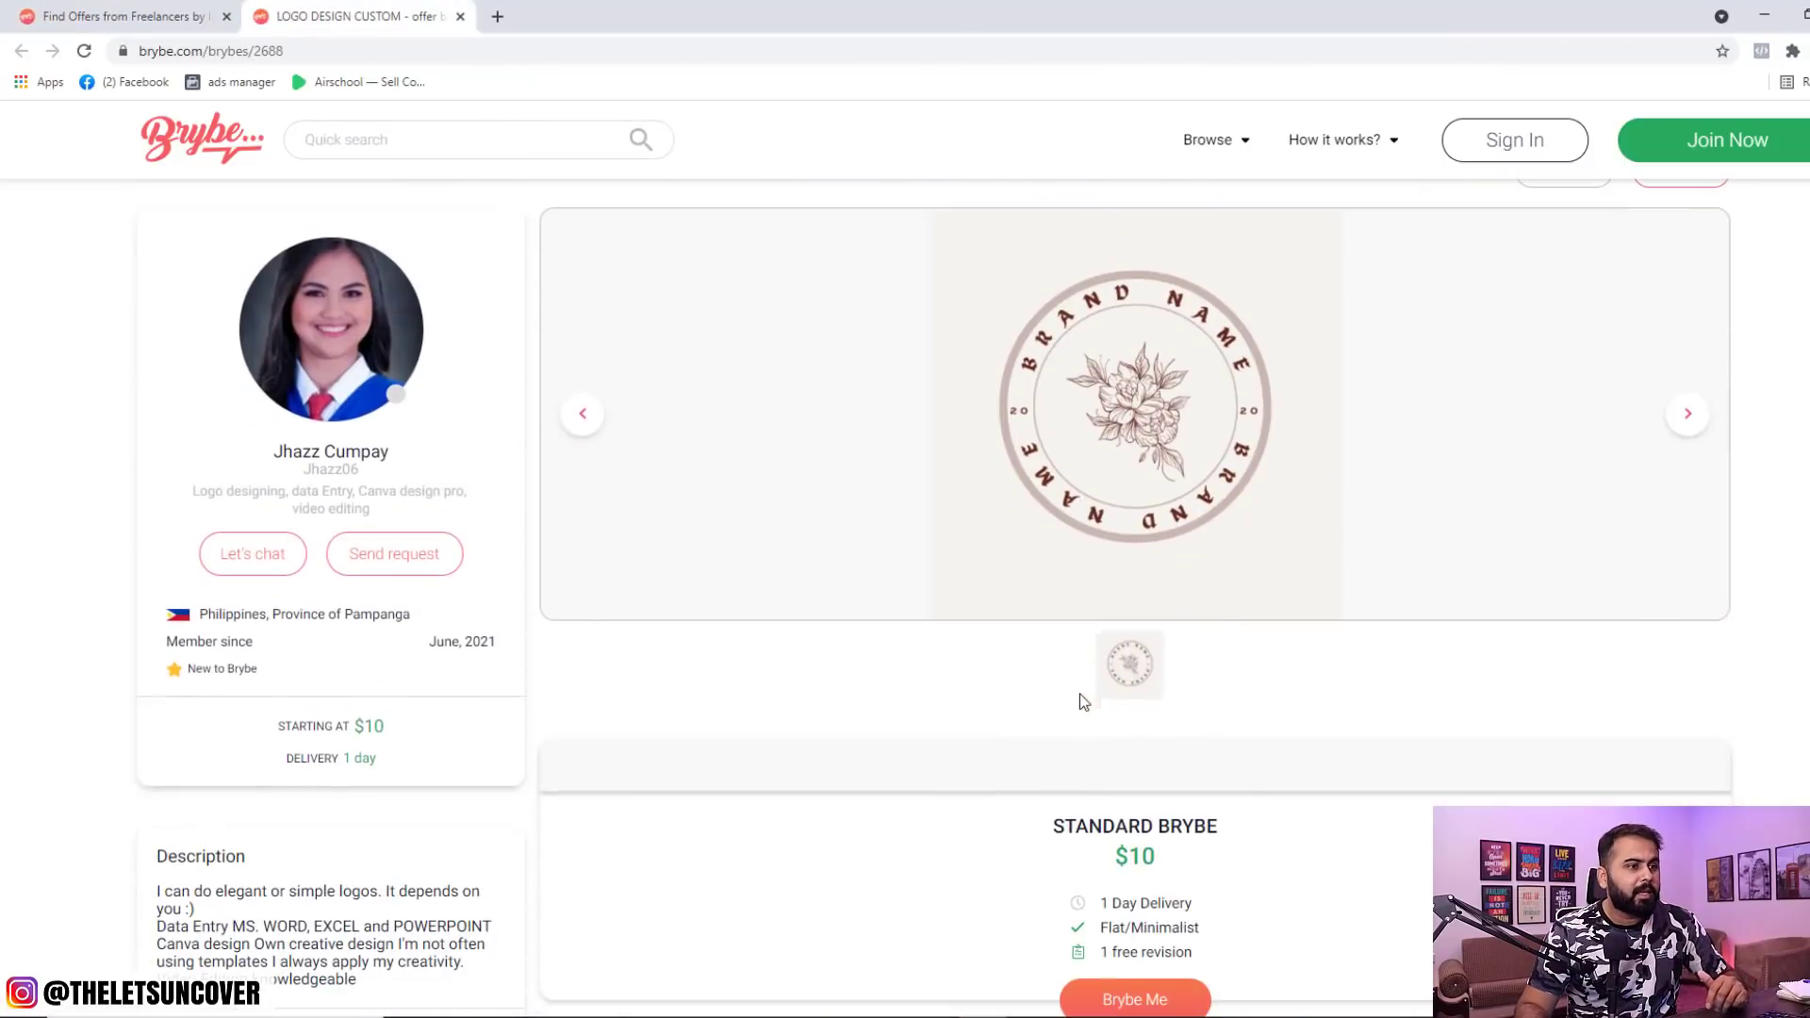
scroll(1107, 773, down, 2)
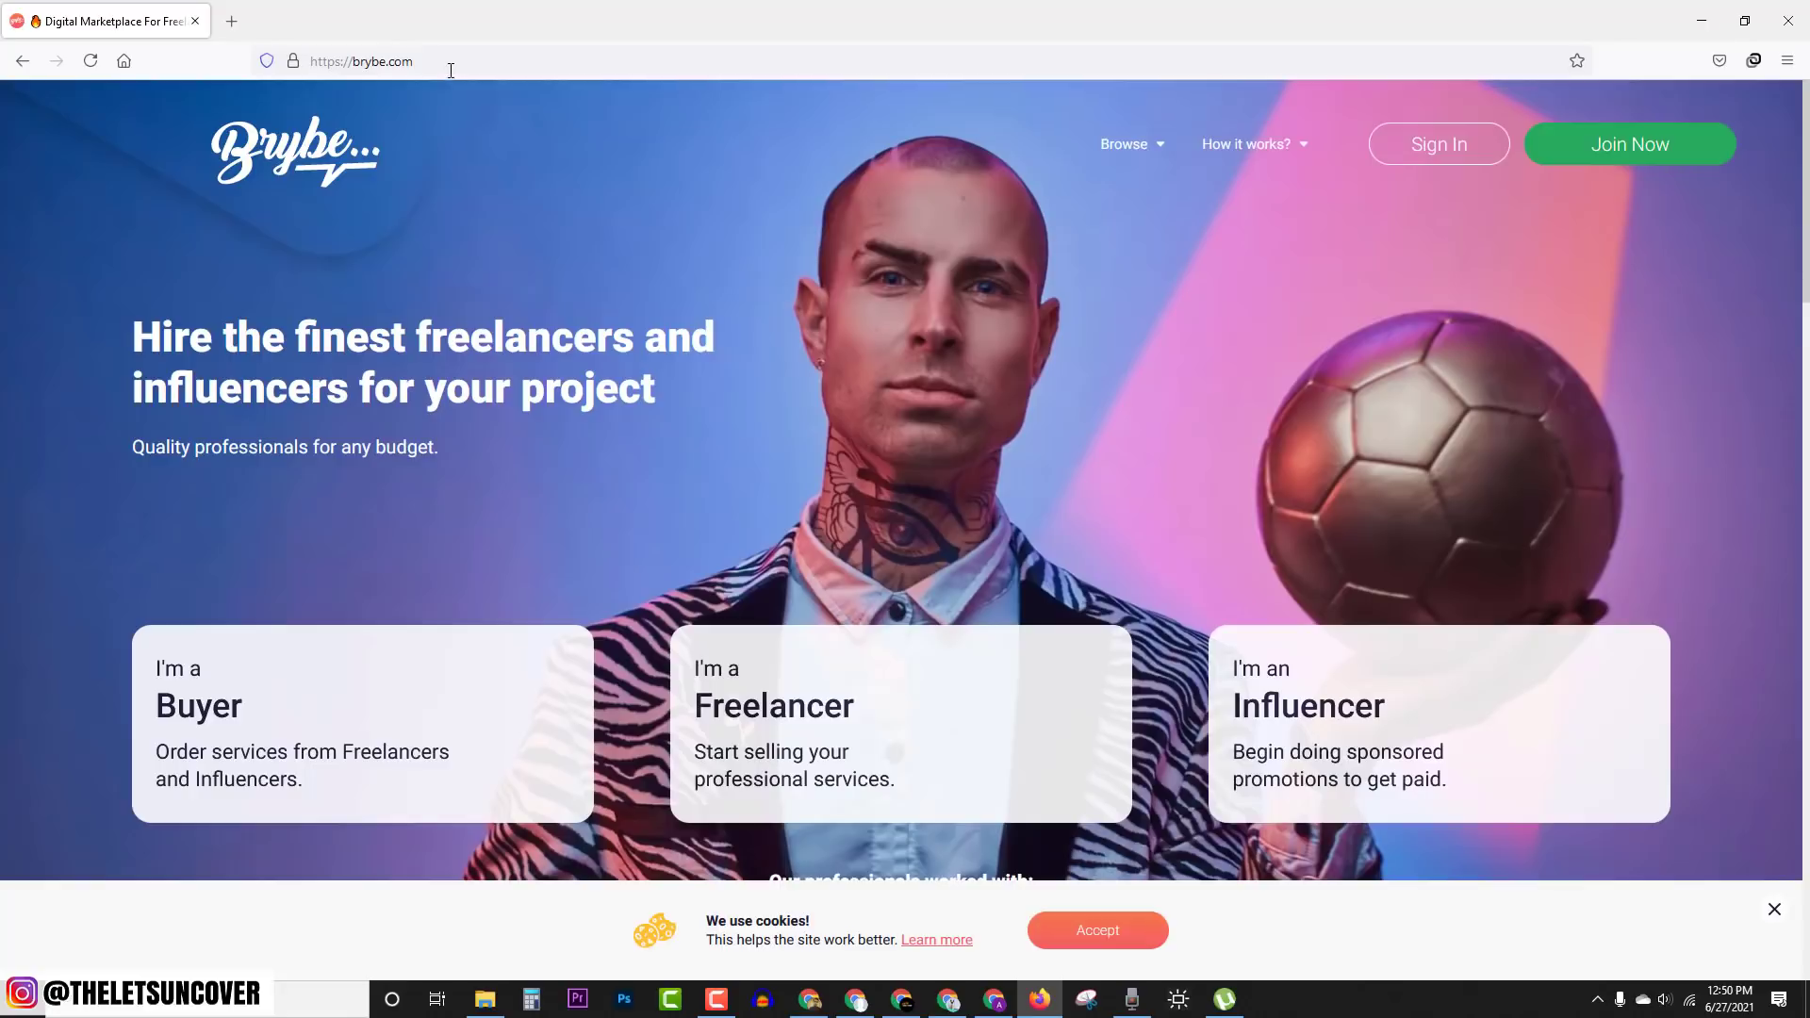
Sign up as a freelancer with email and password, accept the terms, and close the verification notice.
click(1650, 149)
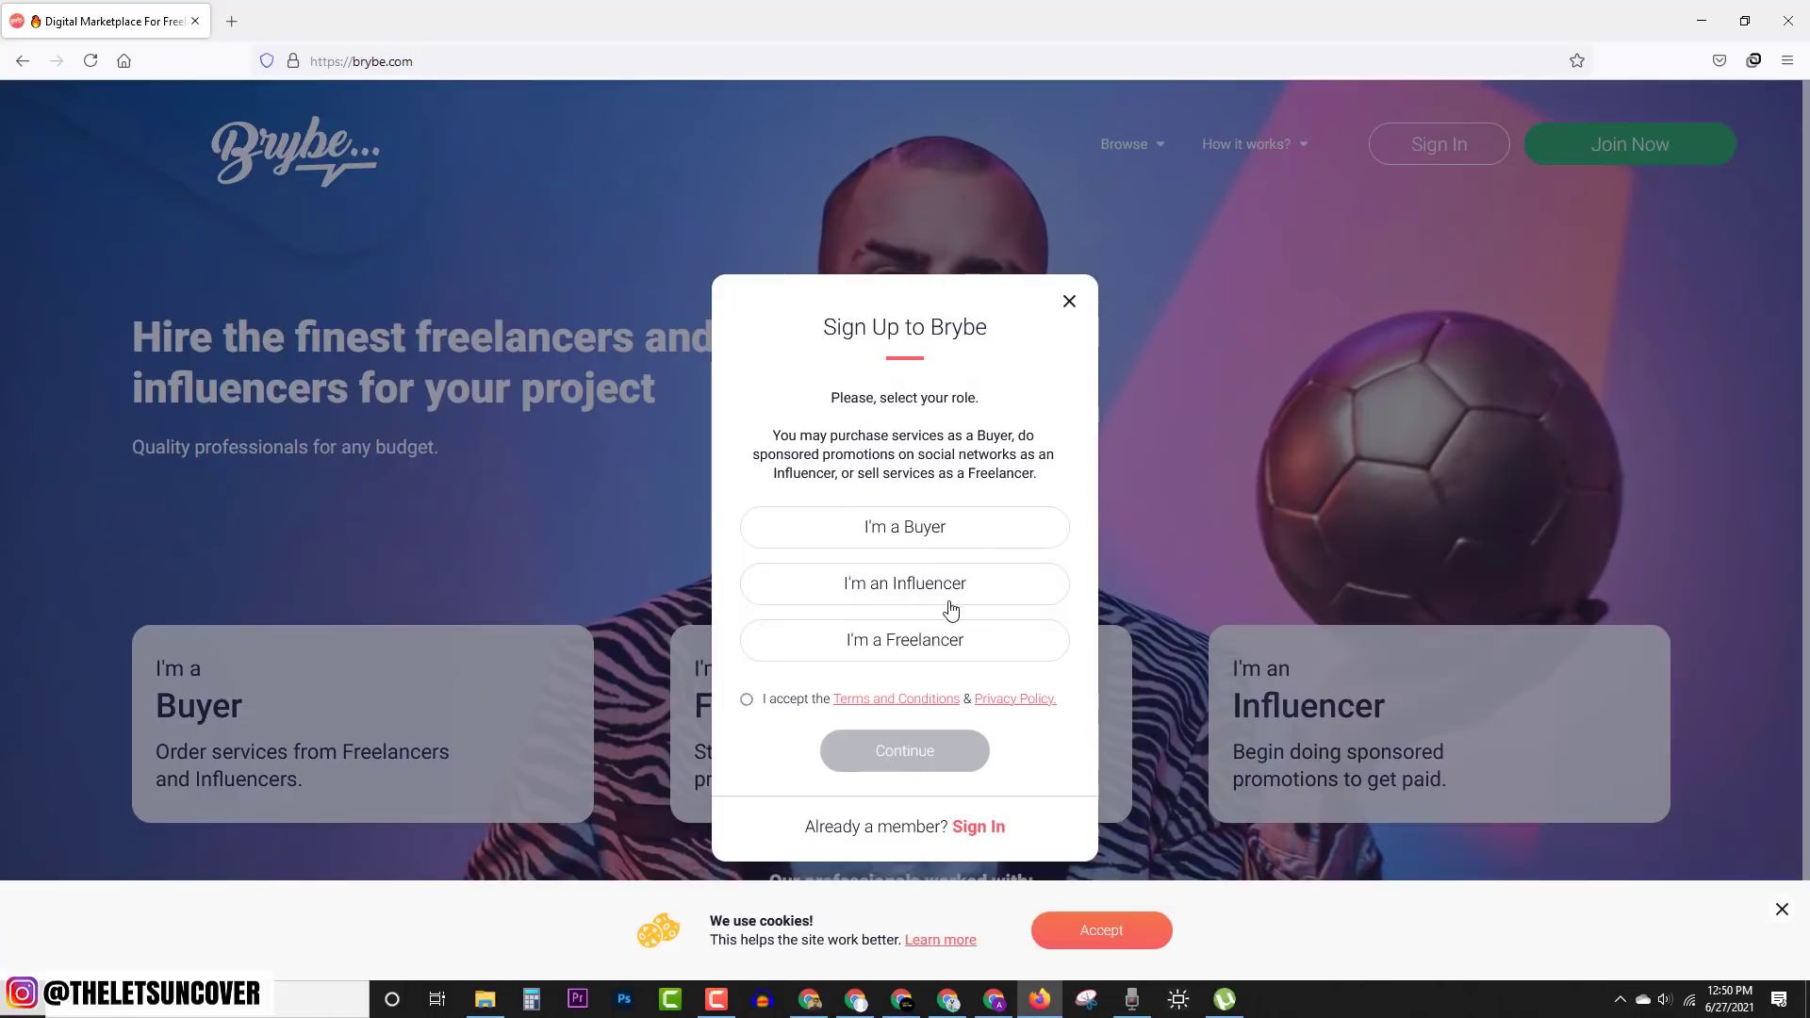
click(930, 650)
click(746, 703)
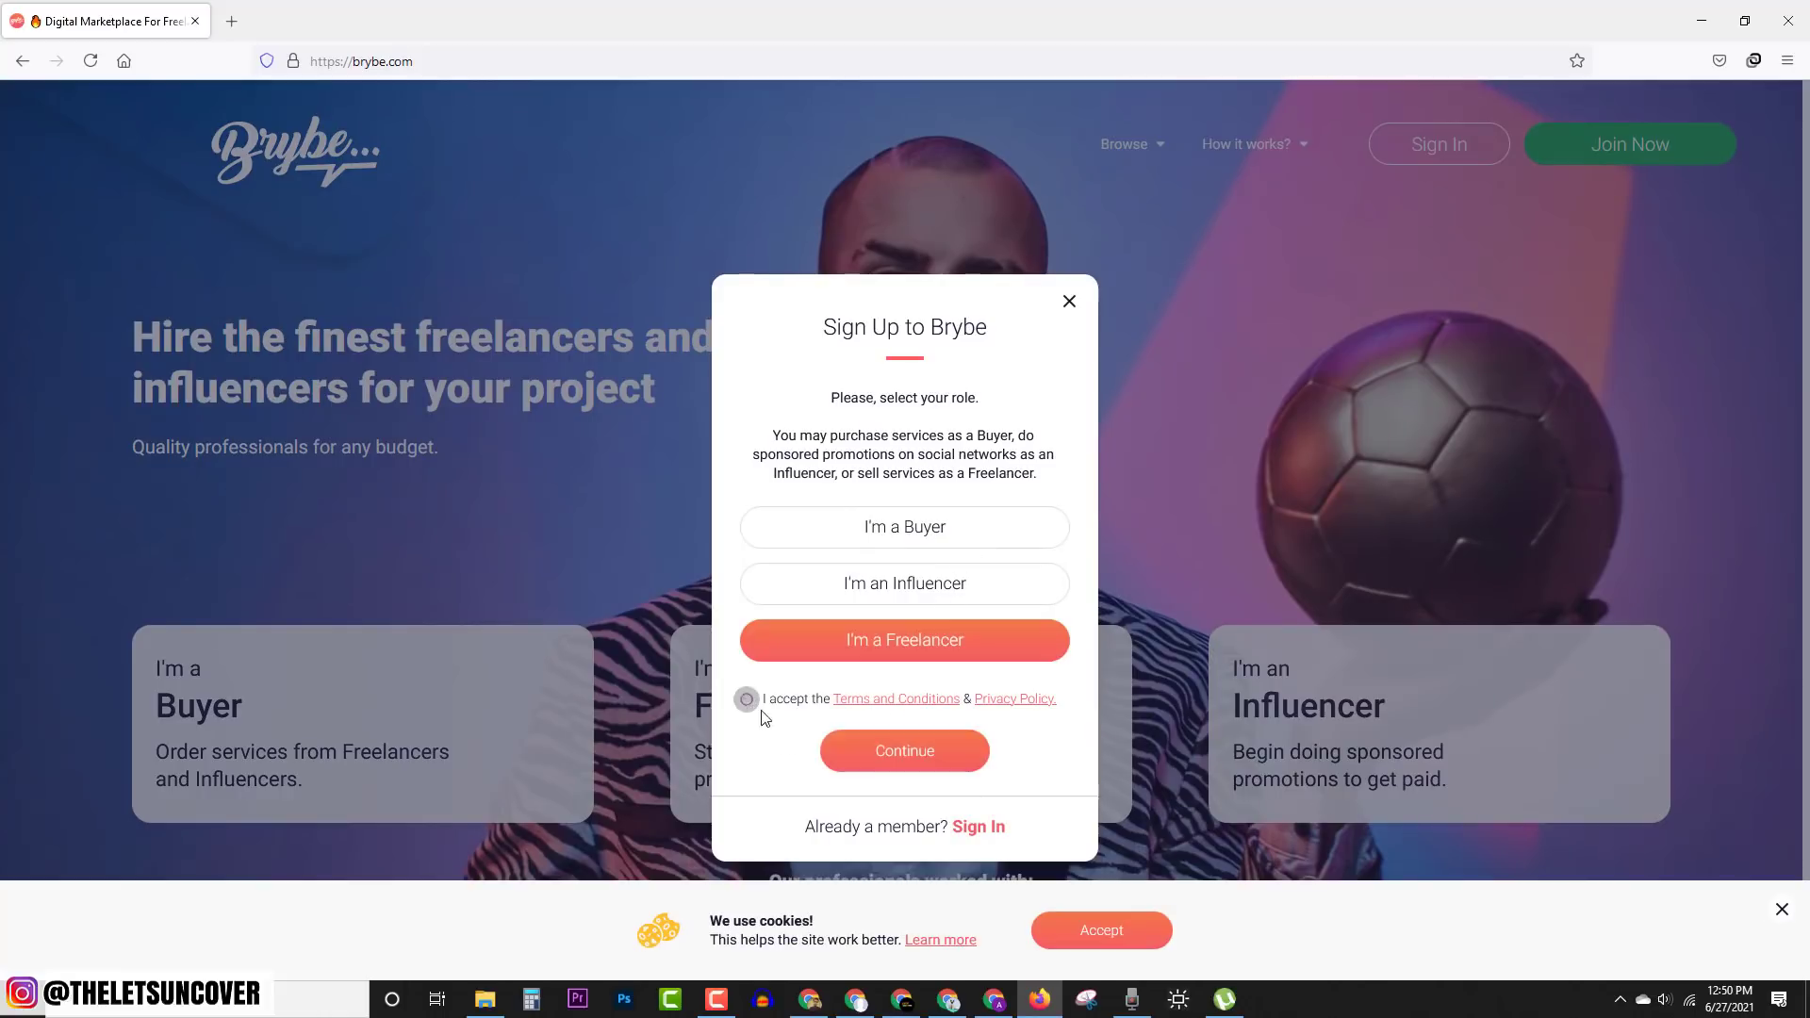
click(922, 752)
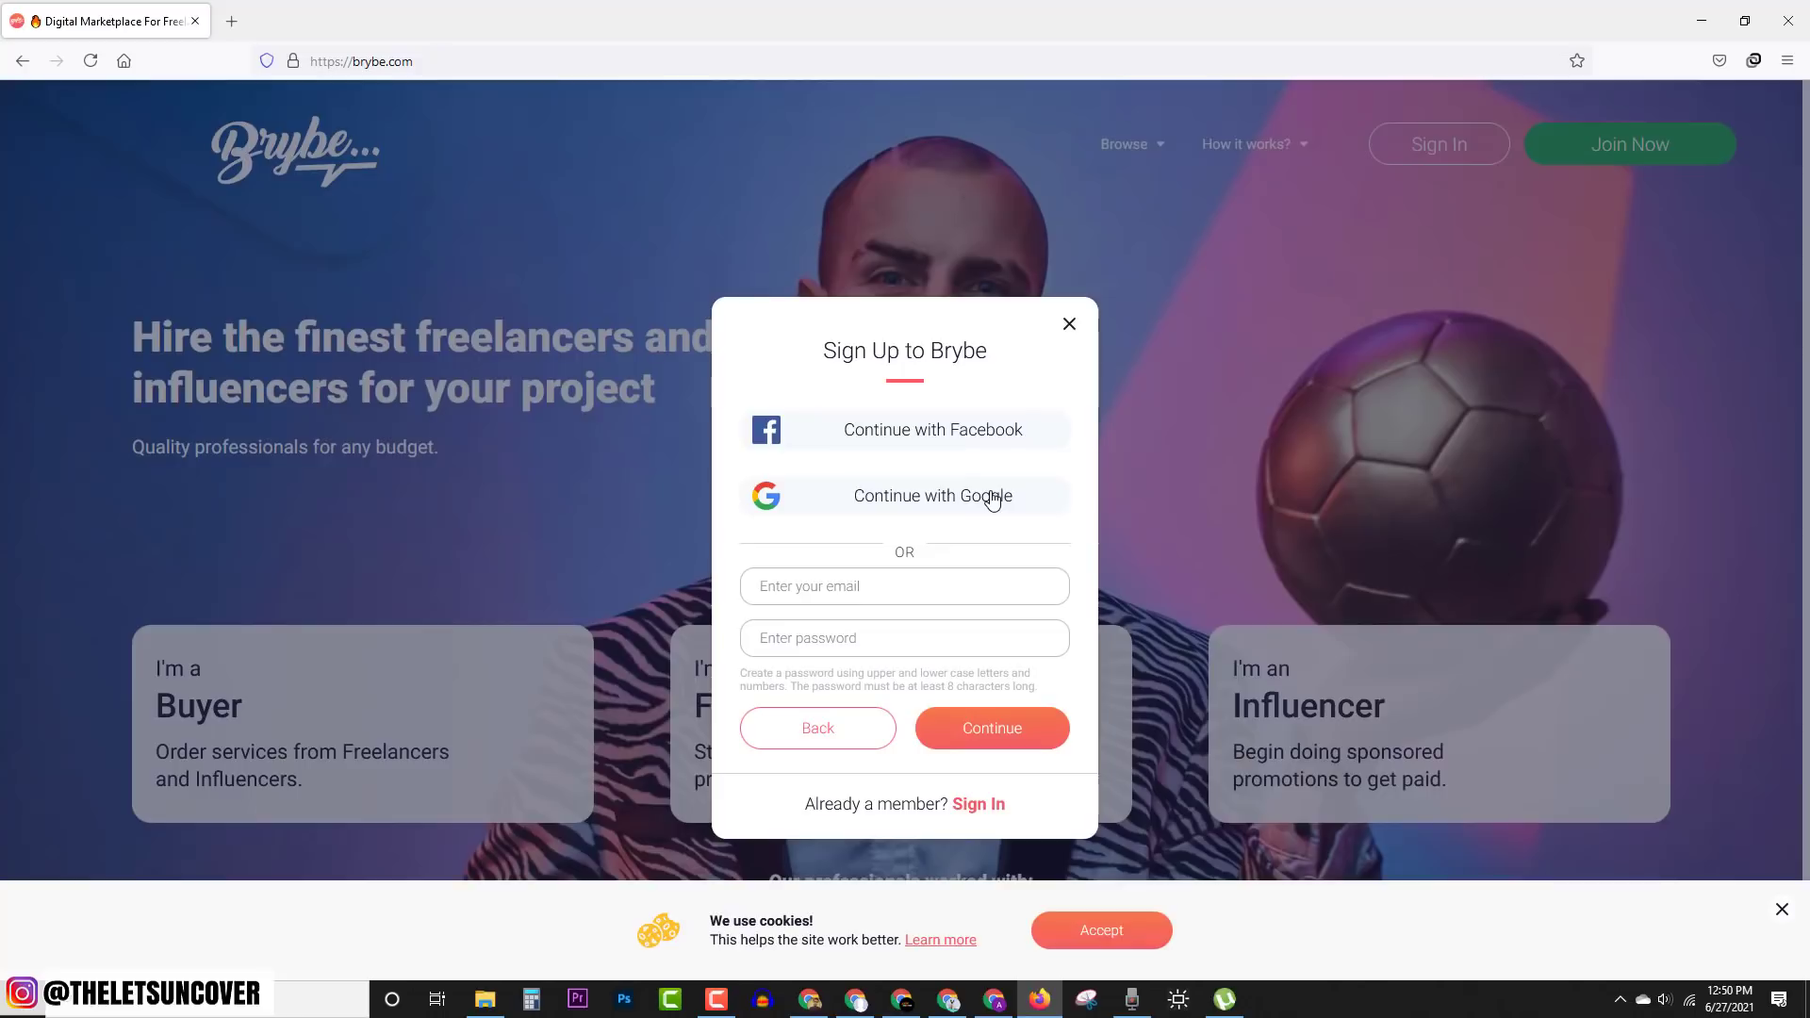
click(990, 731)
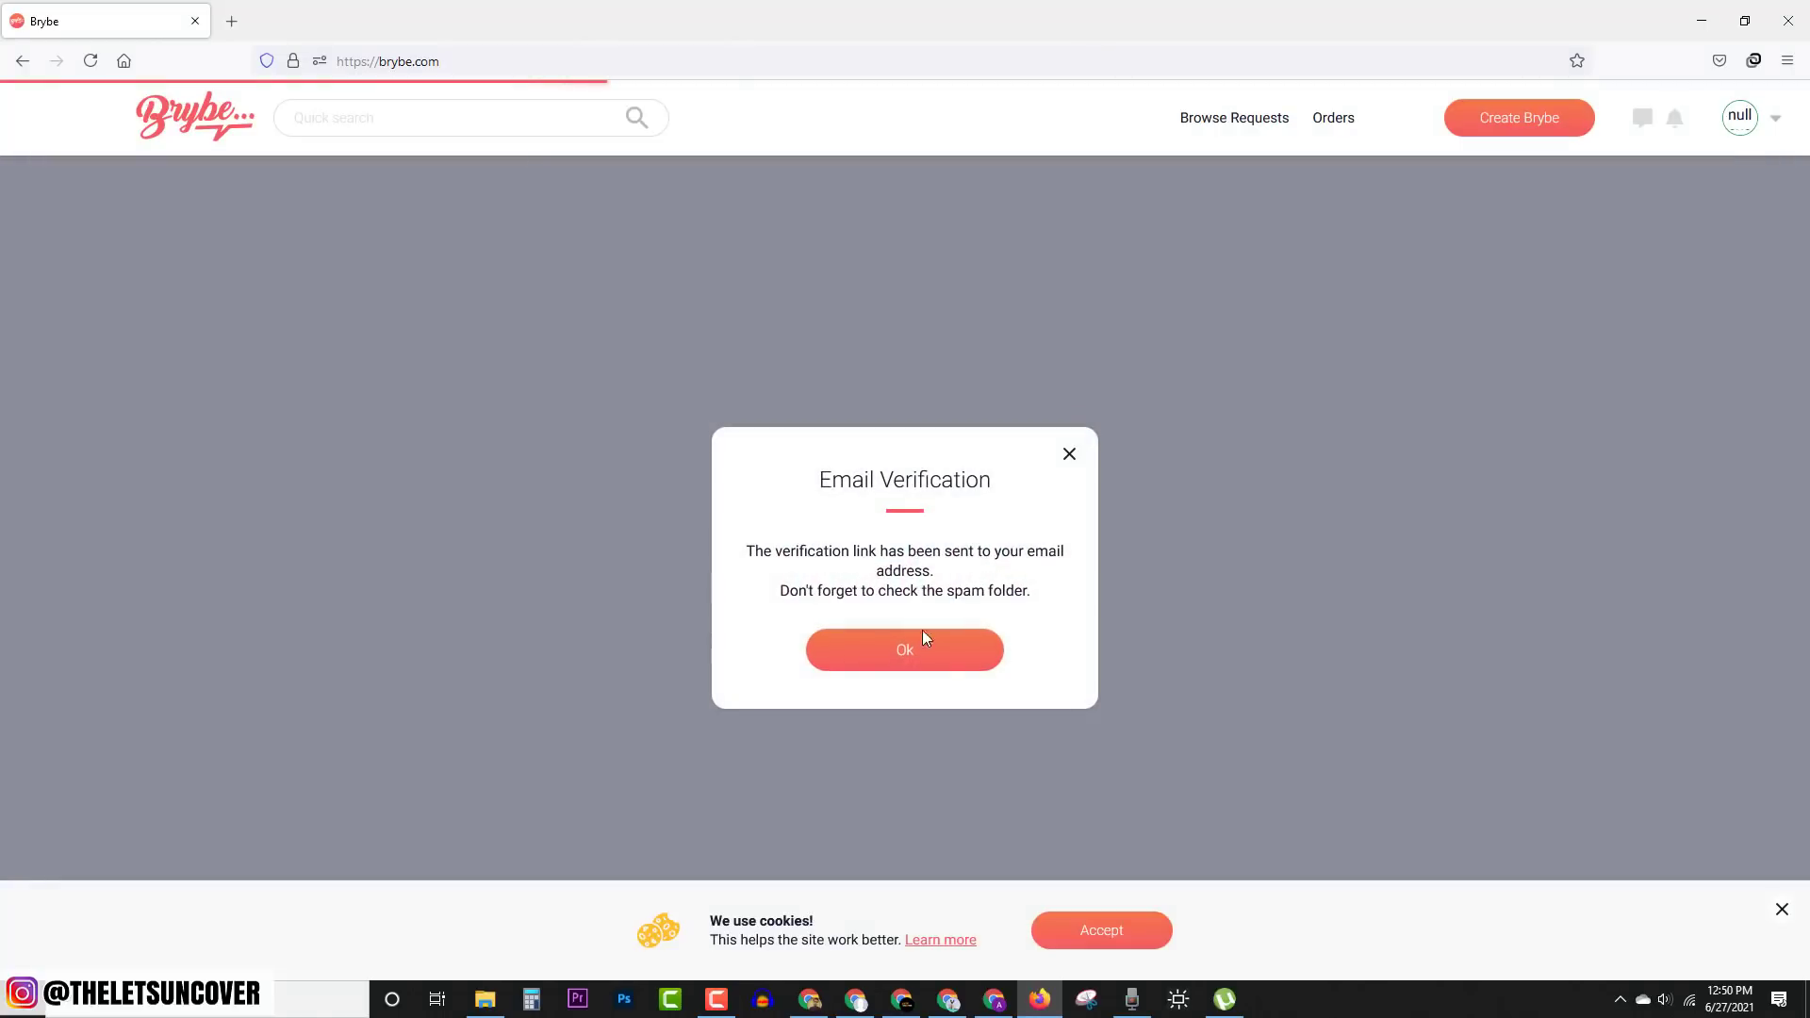
click(941, 661)
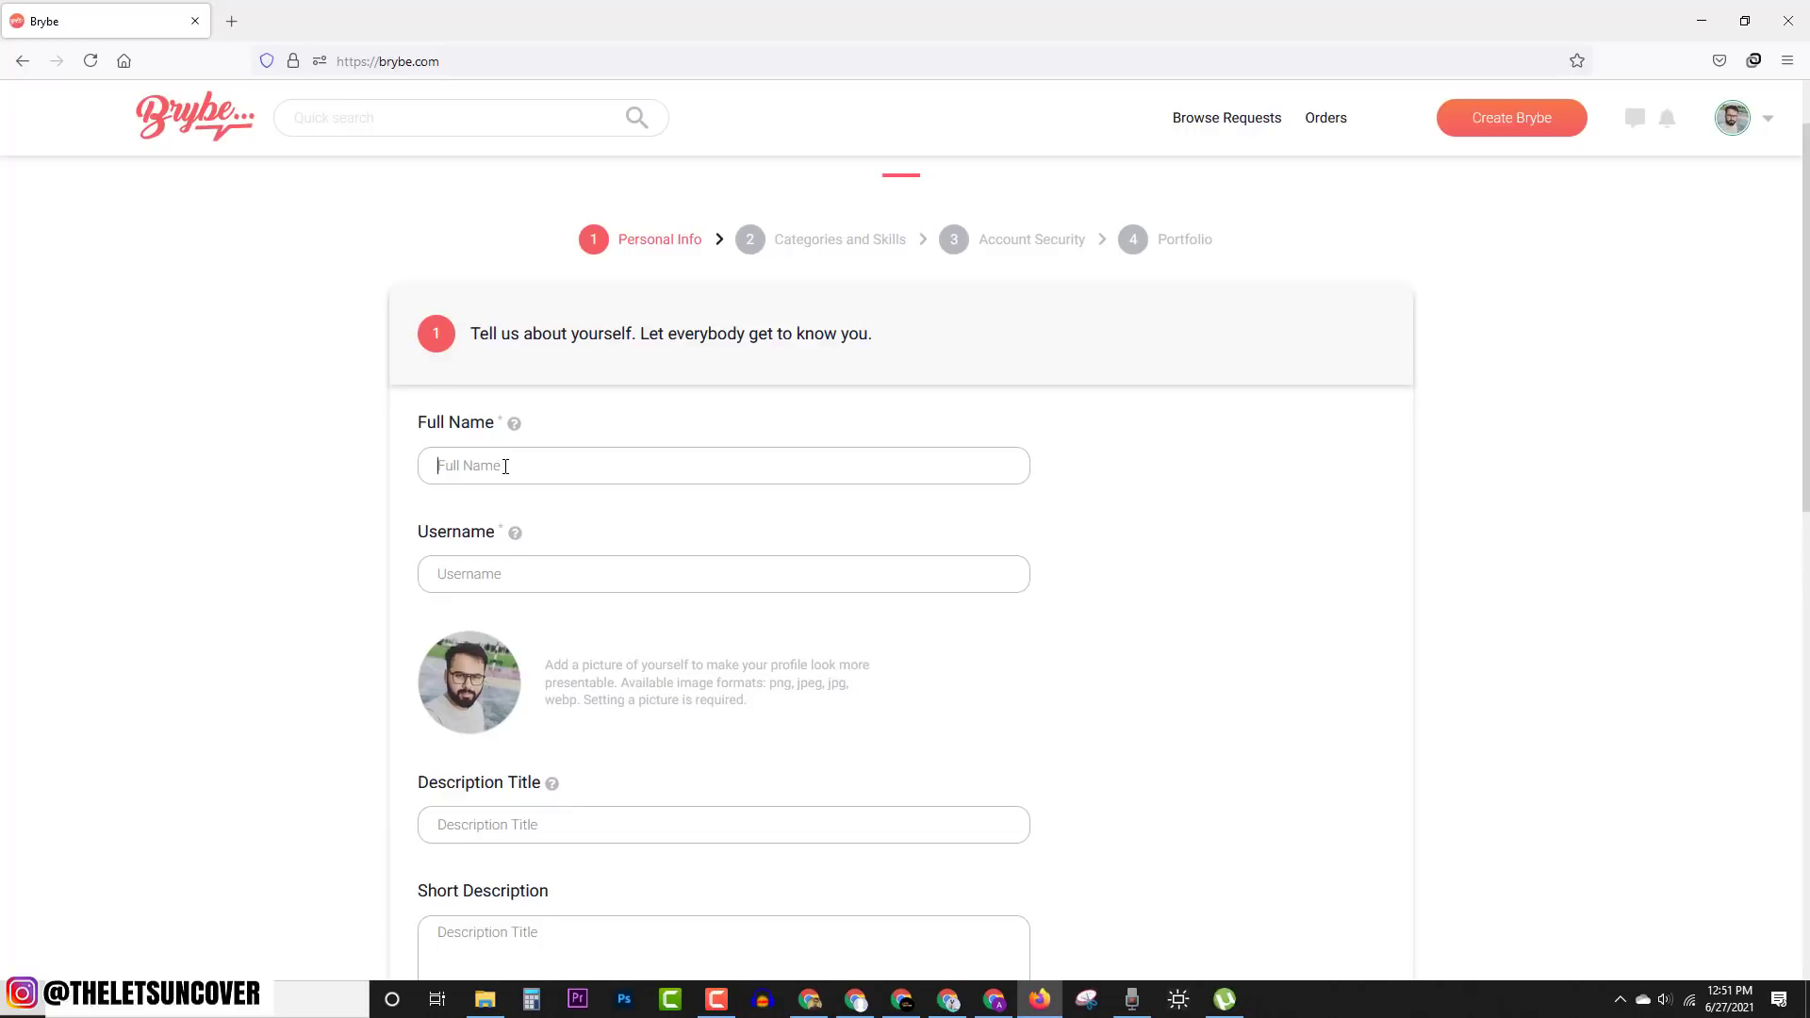
Enter the full name, username, Digital Marketer title, short description, $50 price and 3-day delivery.
click(505, 465)
key(Tab)
text(soba)
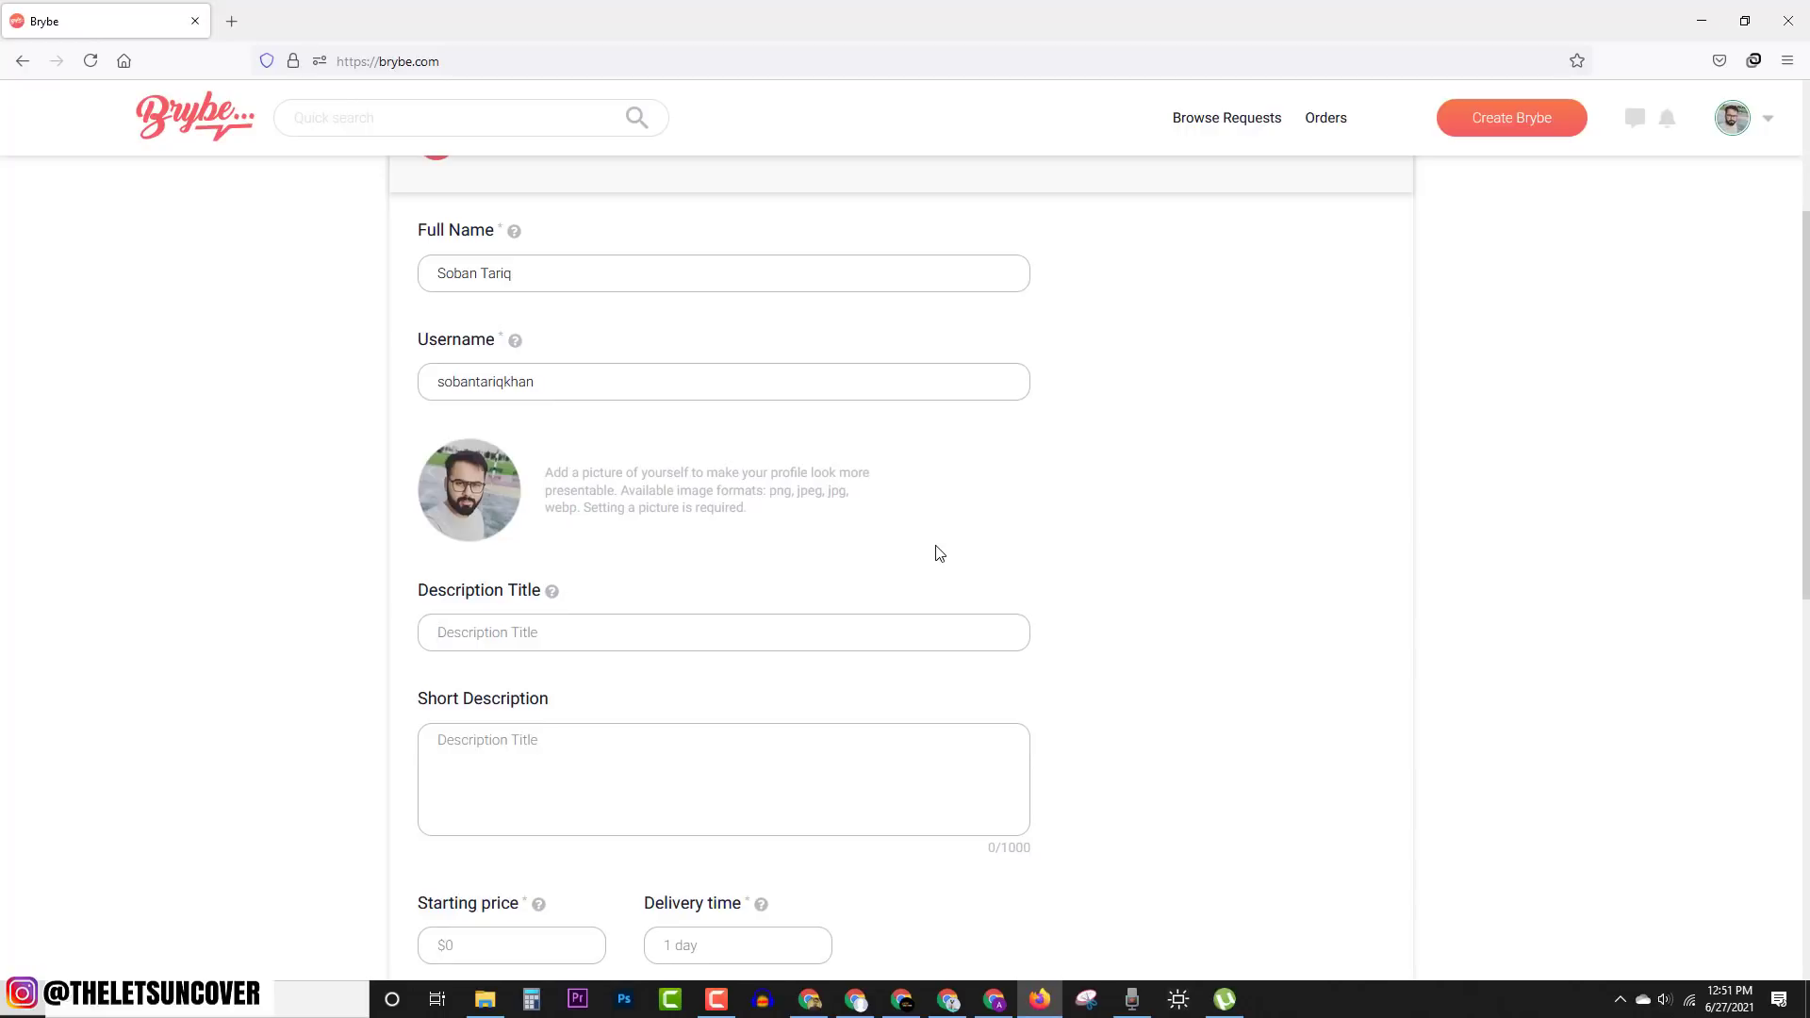
text(Digital Marketer)
text(I am a digital marketer having experience of more than 7 years.)
scroll(497, 787, down, 2)
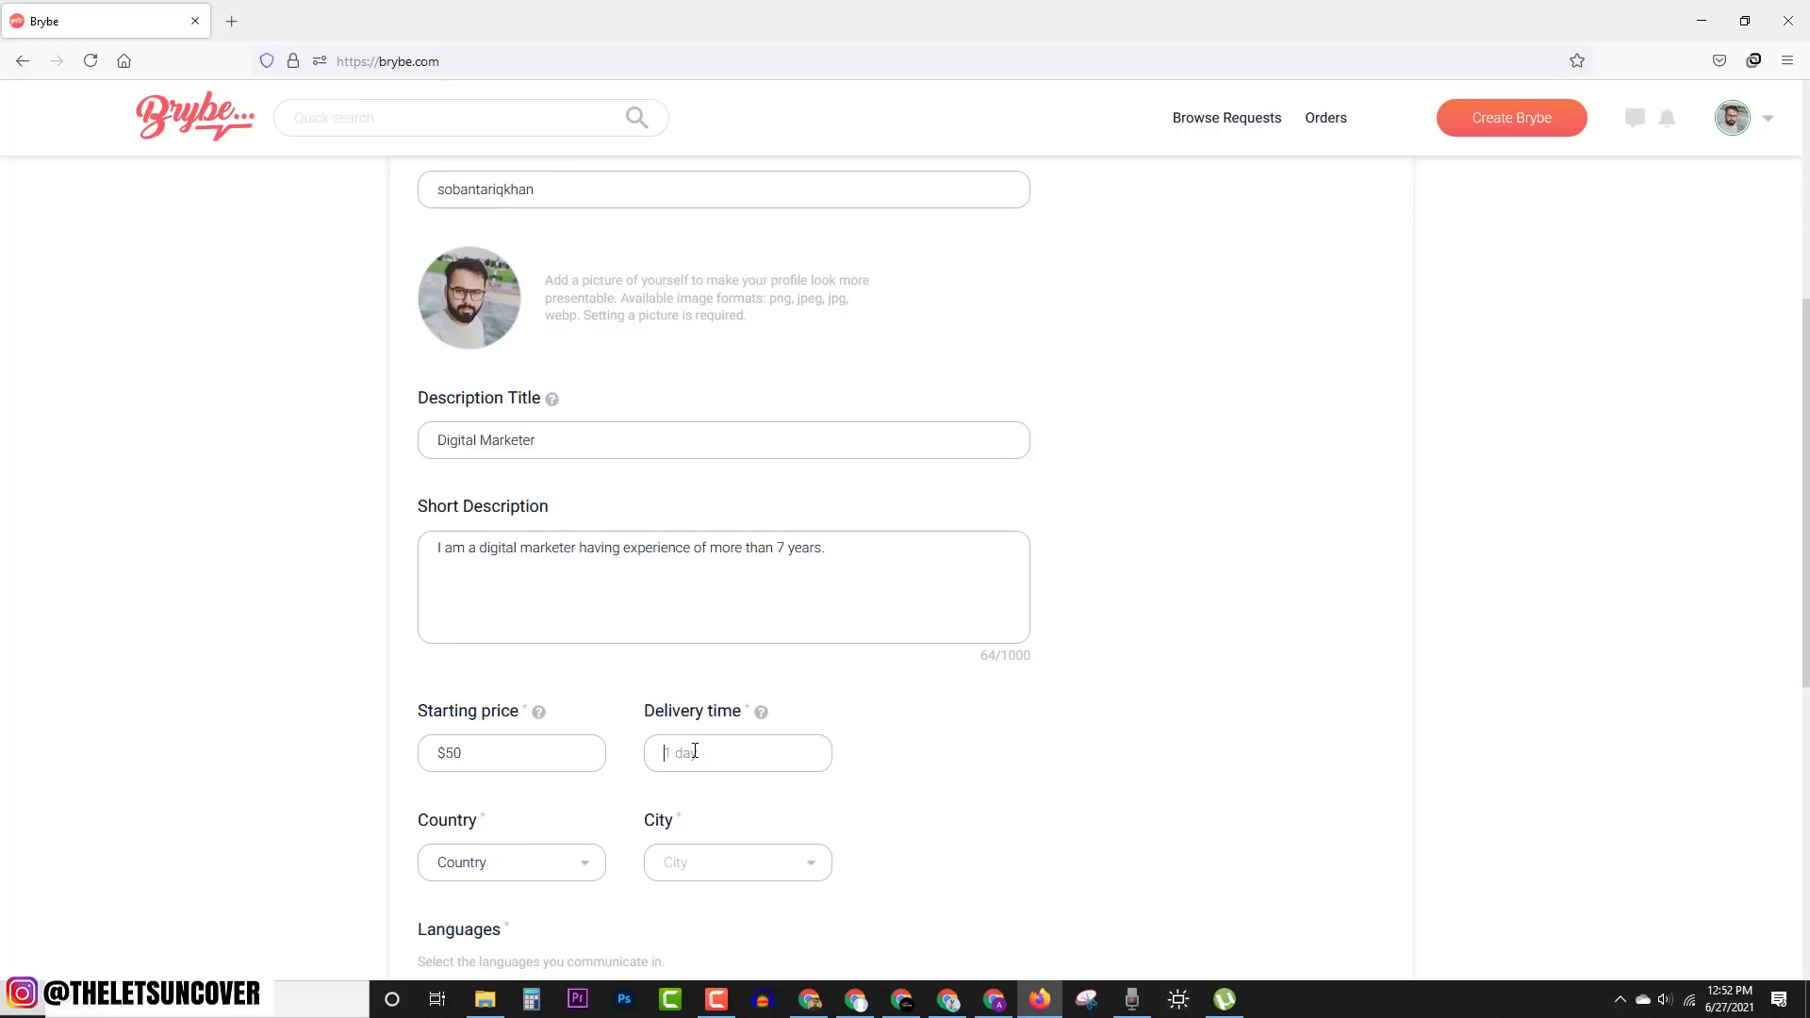
text(3 days)
Set the location to Pakistan, Multan.
scroll(601, 824, down, 2)
click(542, 769)
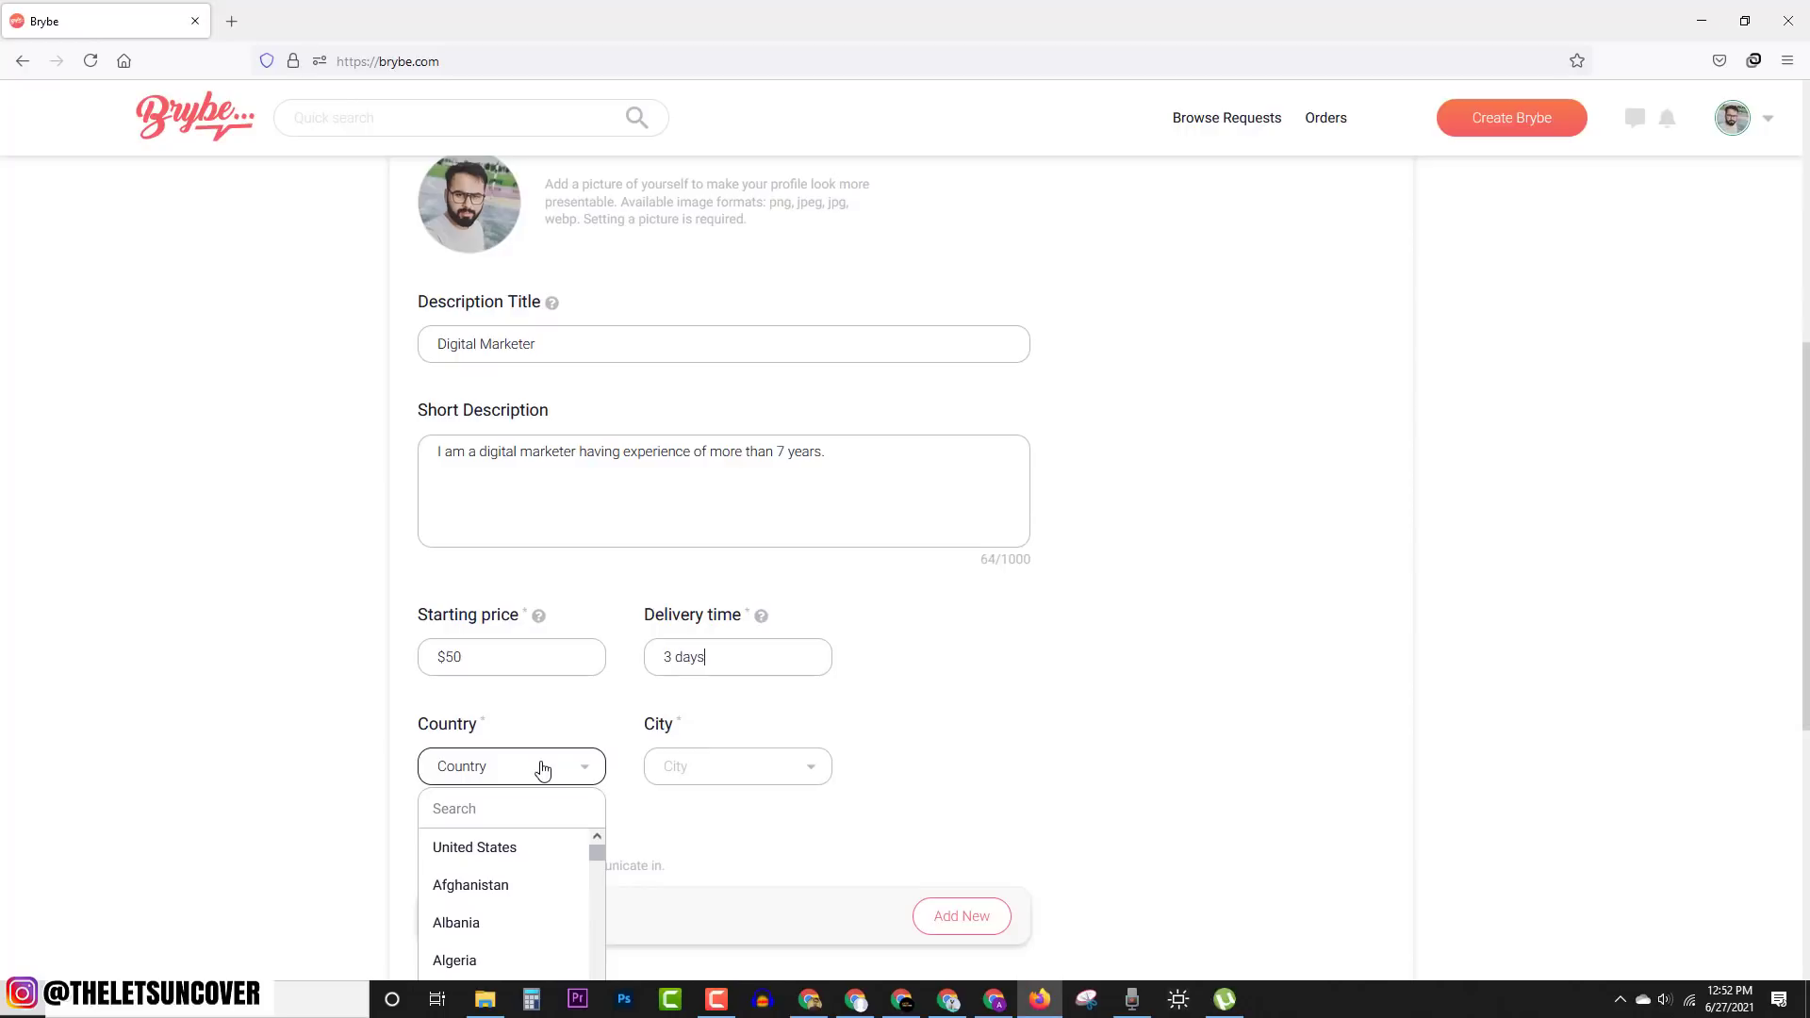
text(pak)
key(Return)
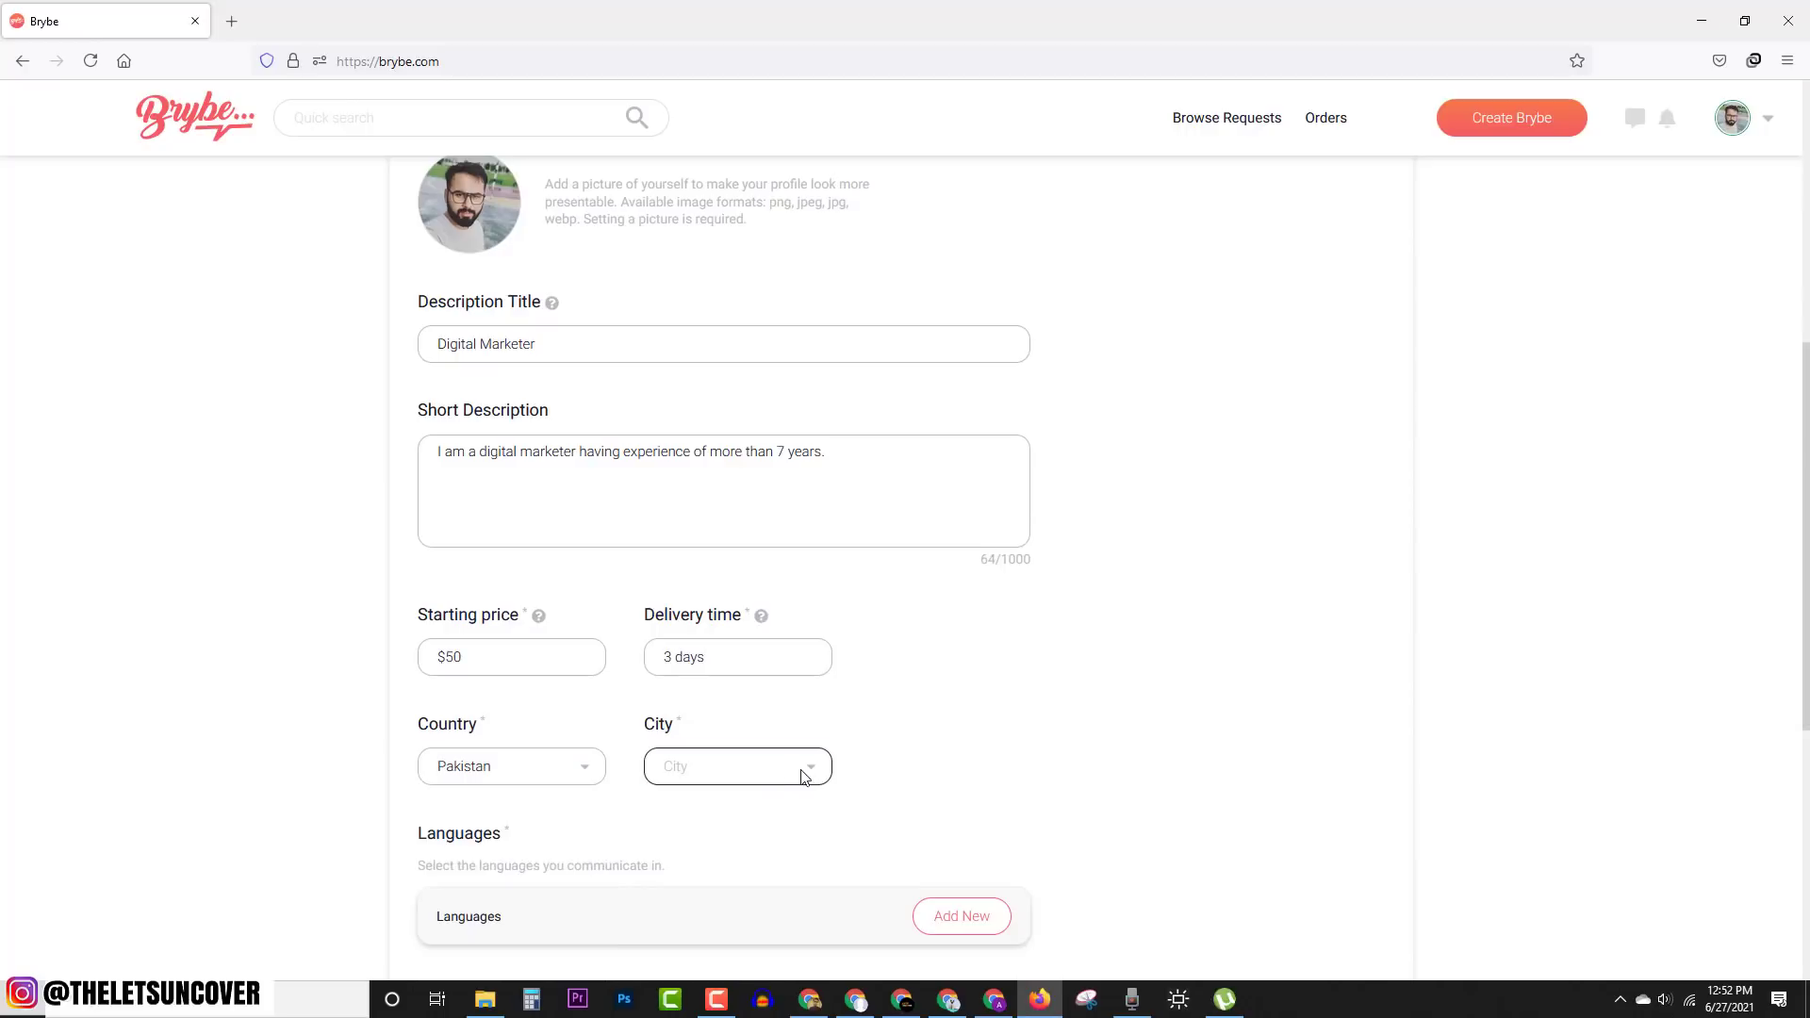
click(695, 776)
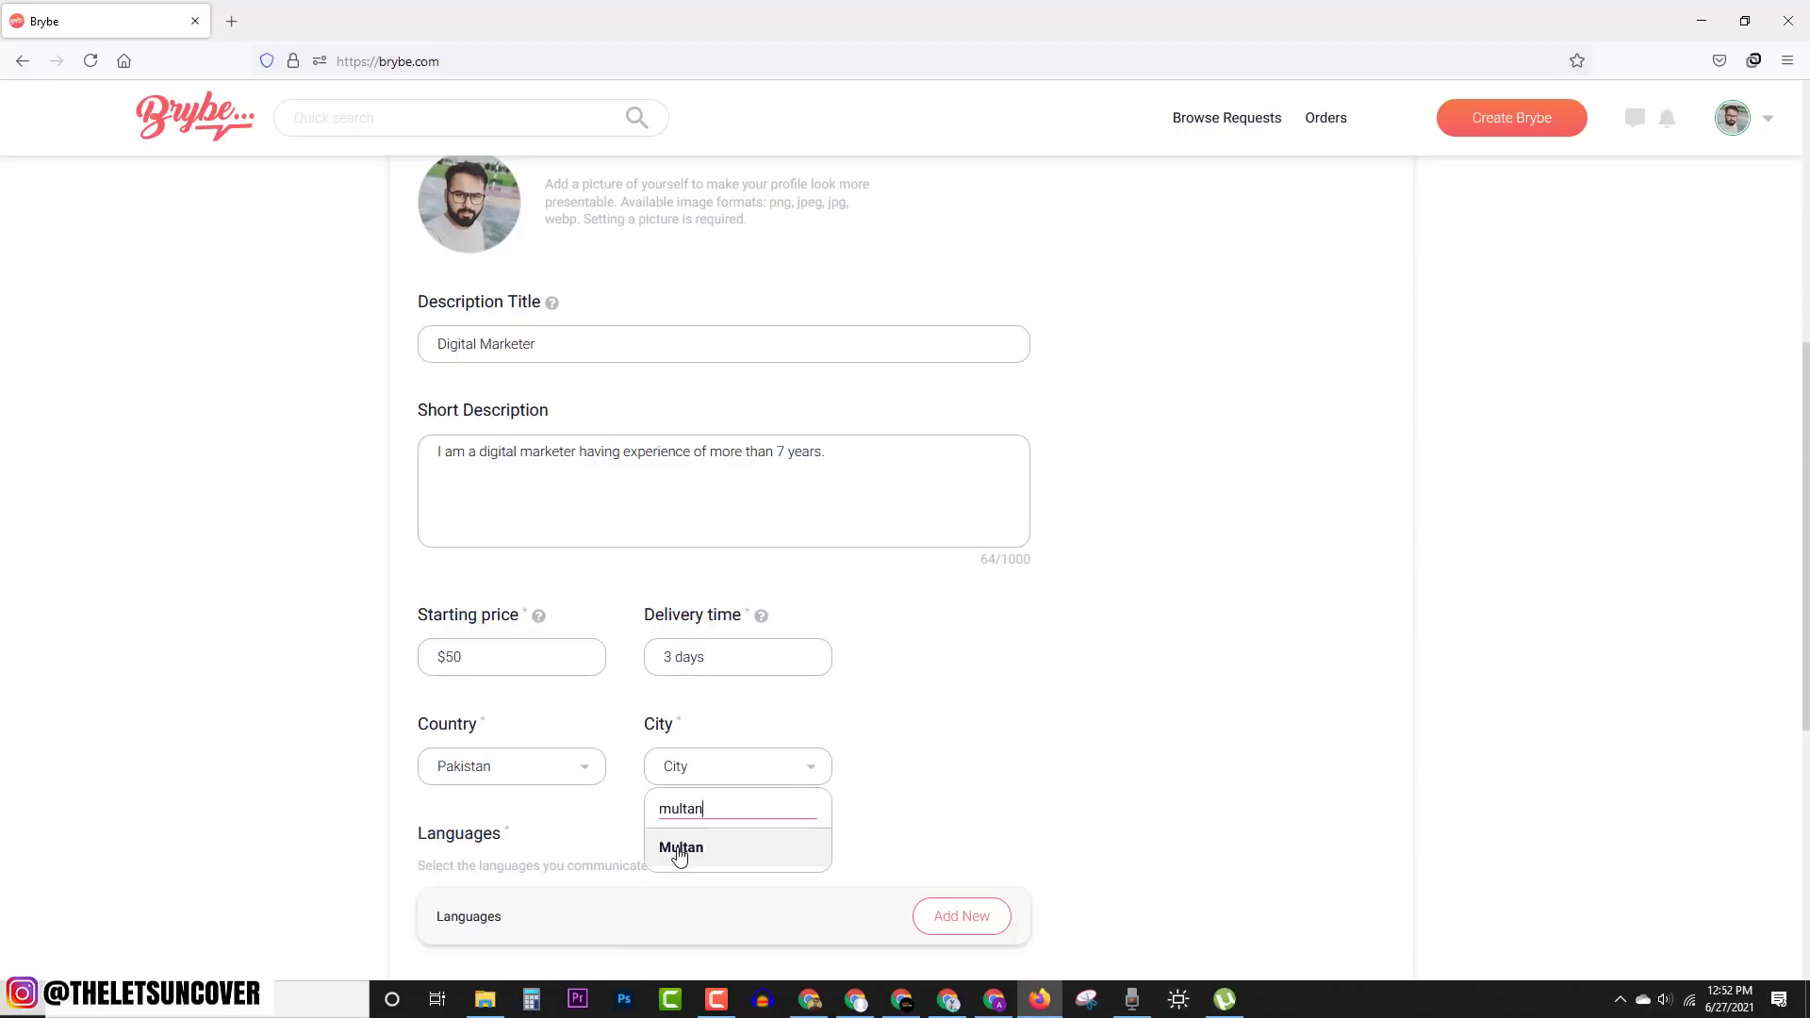
click(675, 853)
Add English as a spoken language and submit the personal info.
scroll(684, 860, down, 3)
click(954, 630)
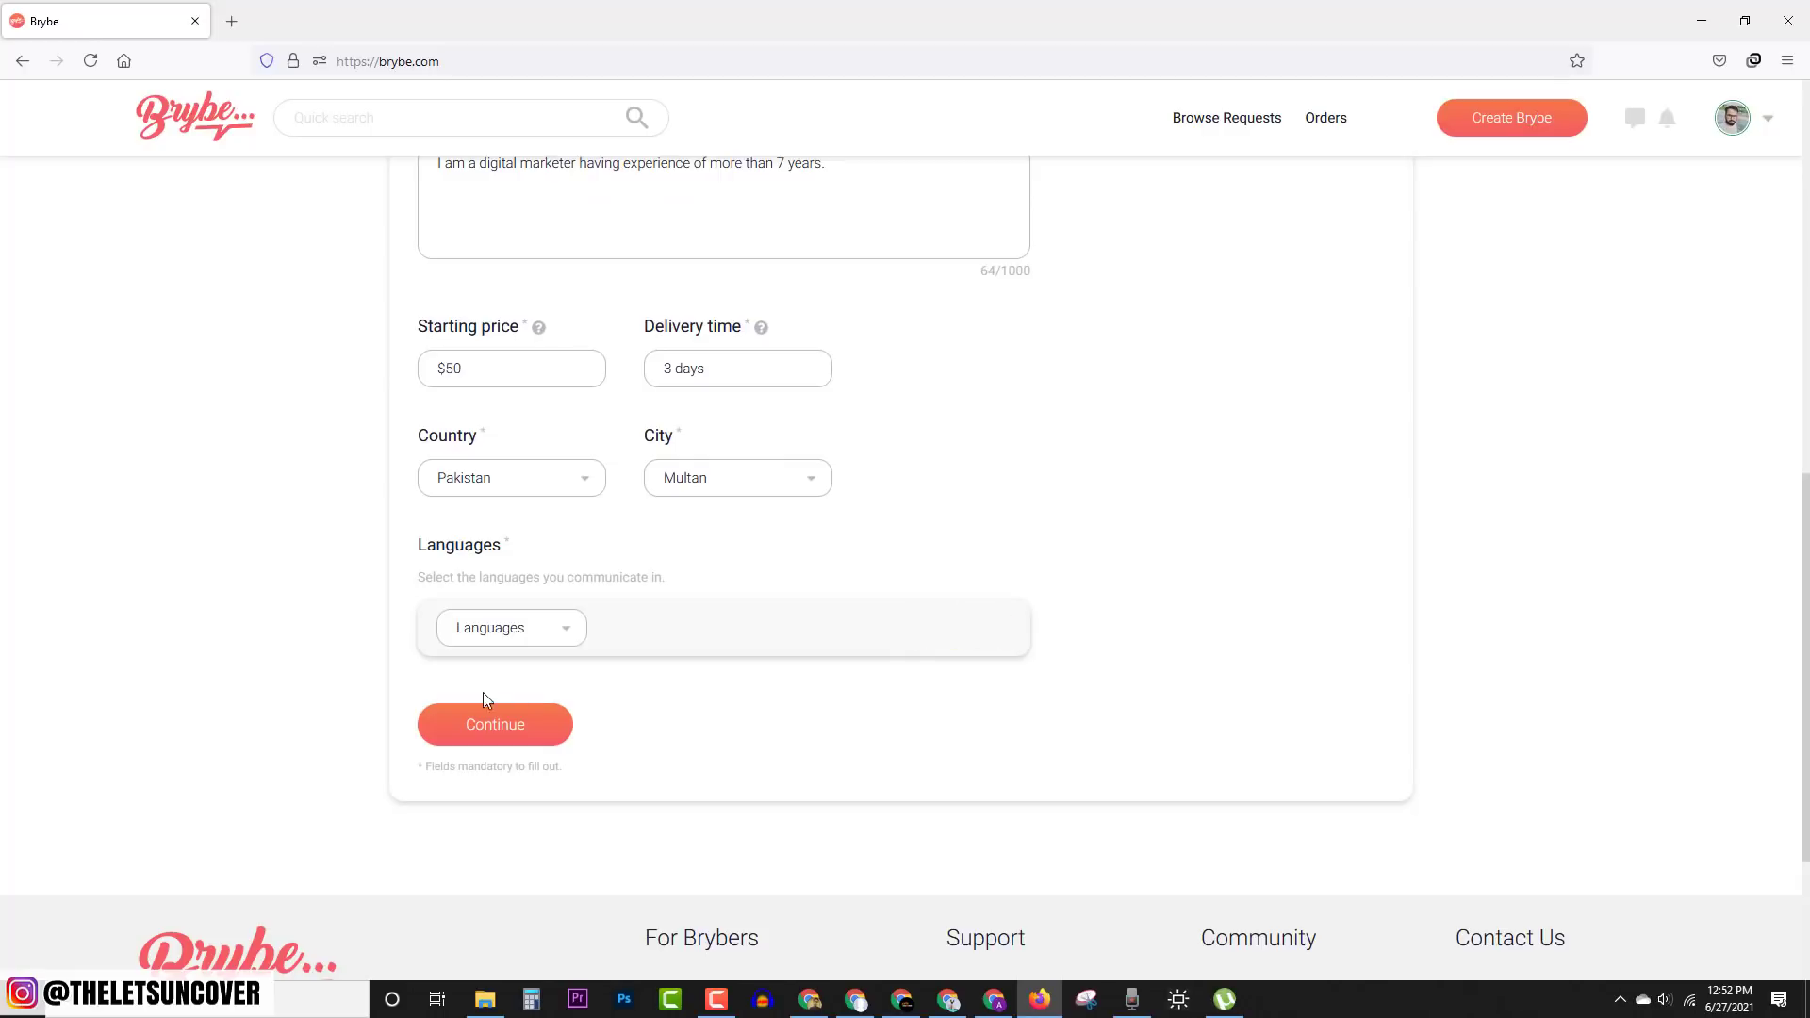
click(548, 637)
click(556, 665)
text(english)
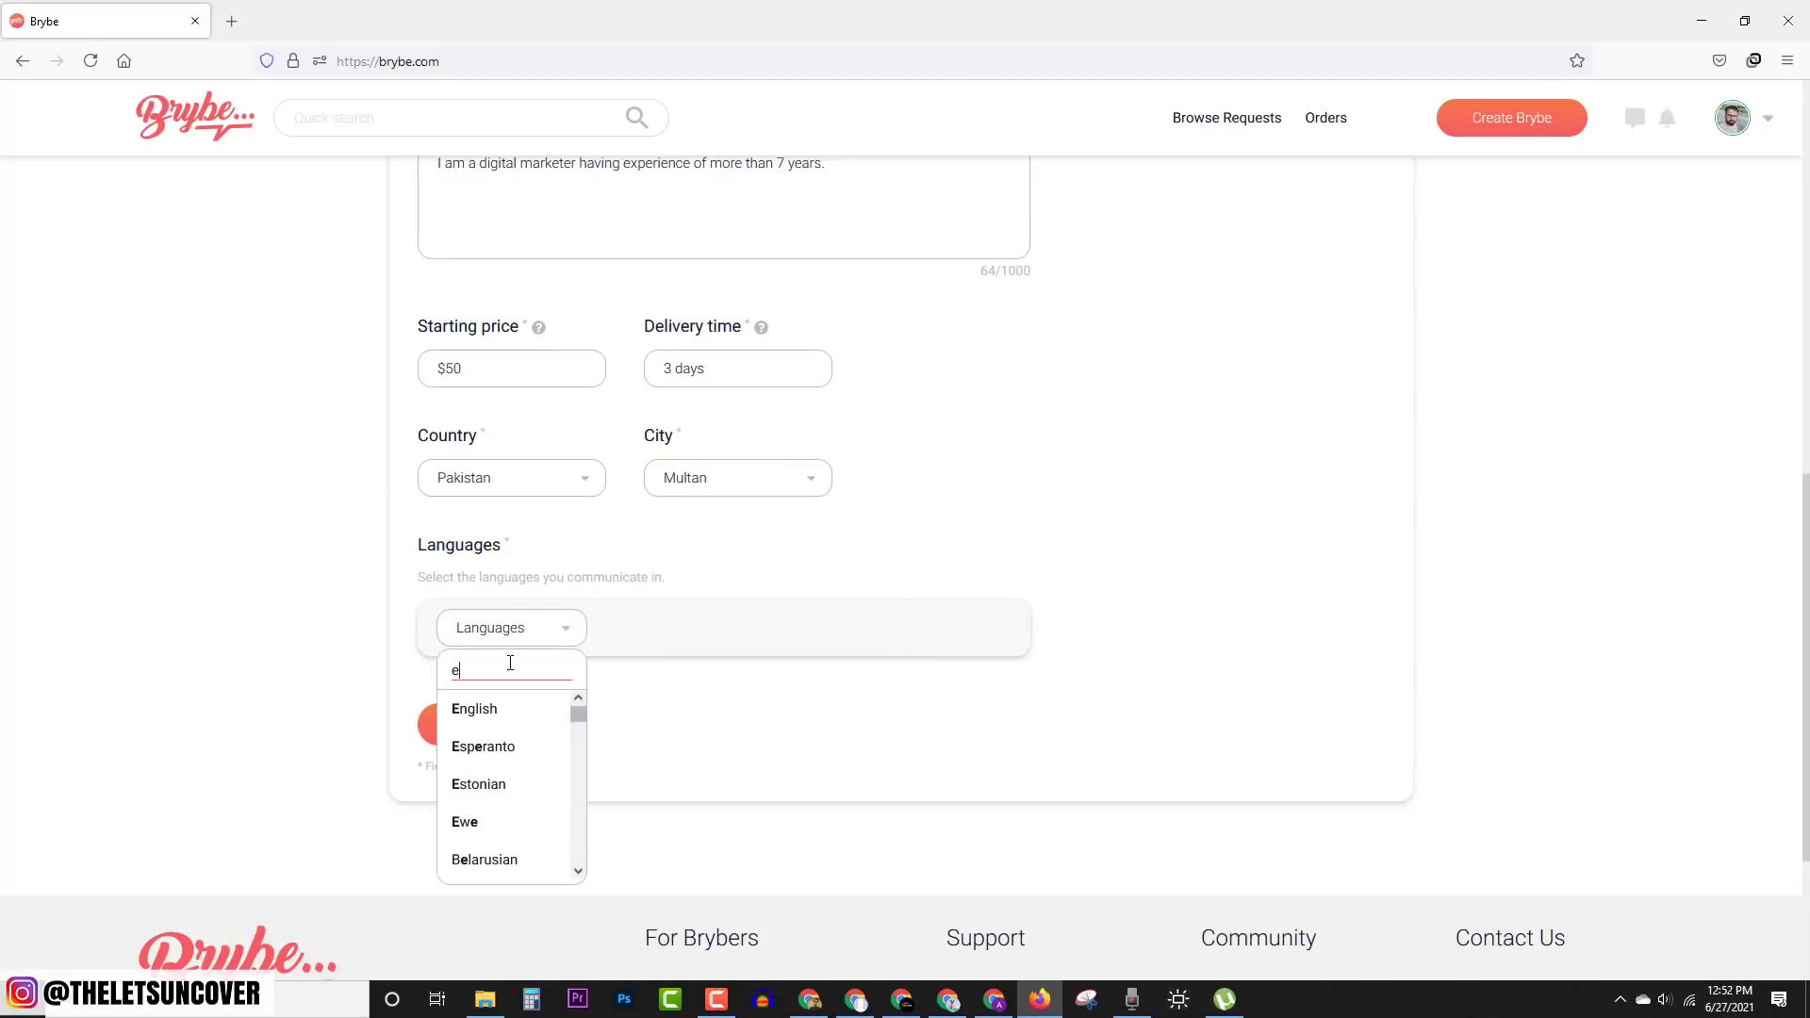
click(509, 711)
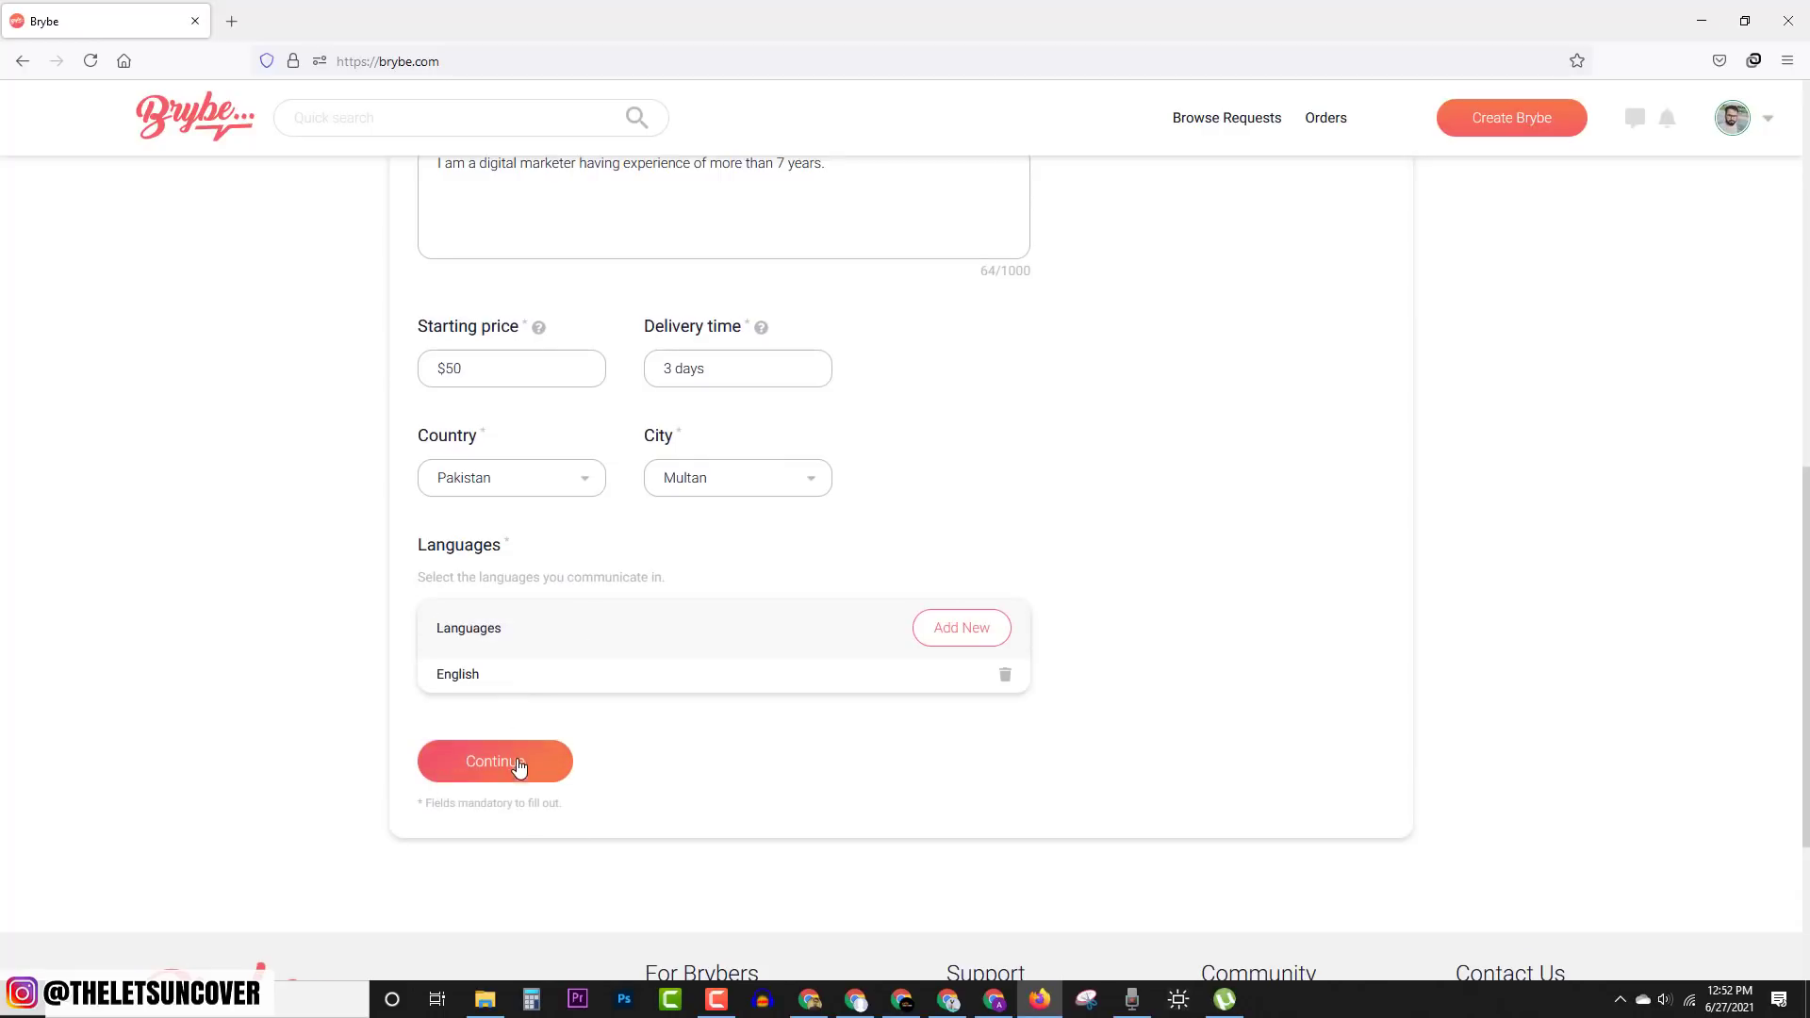
click(525, 761)
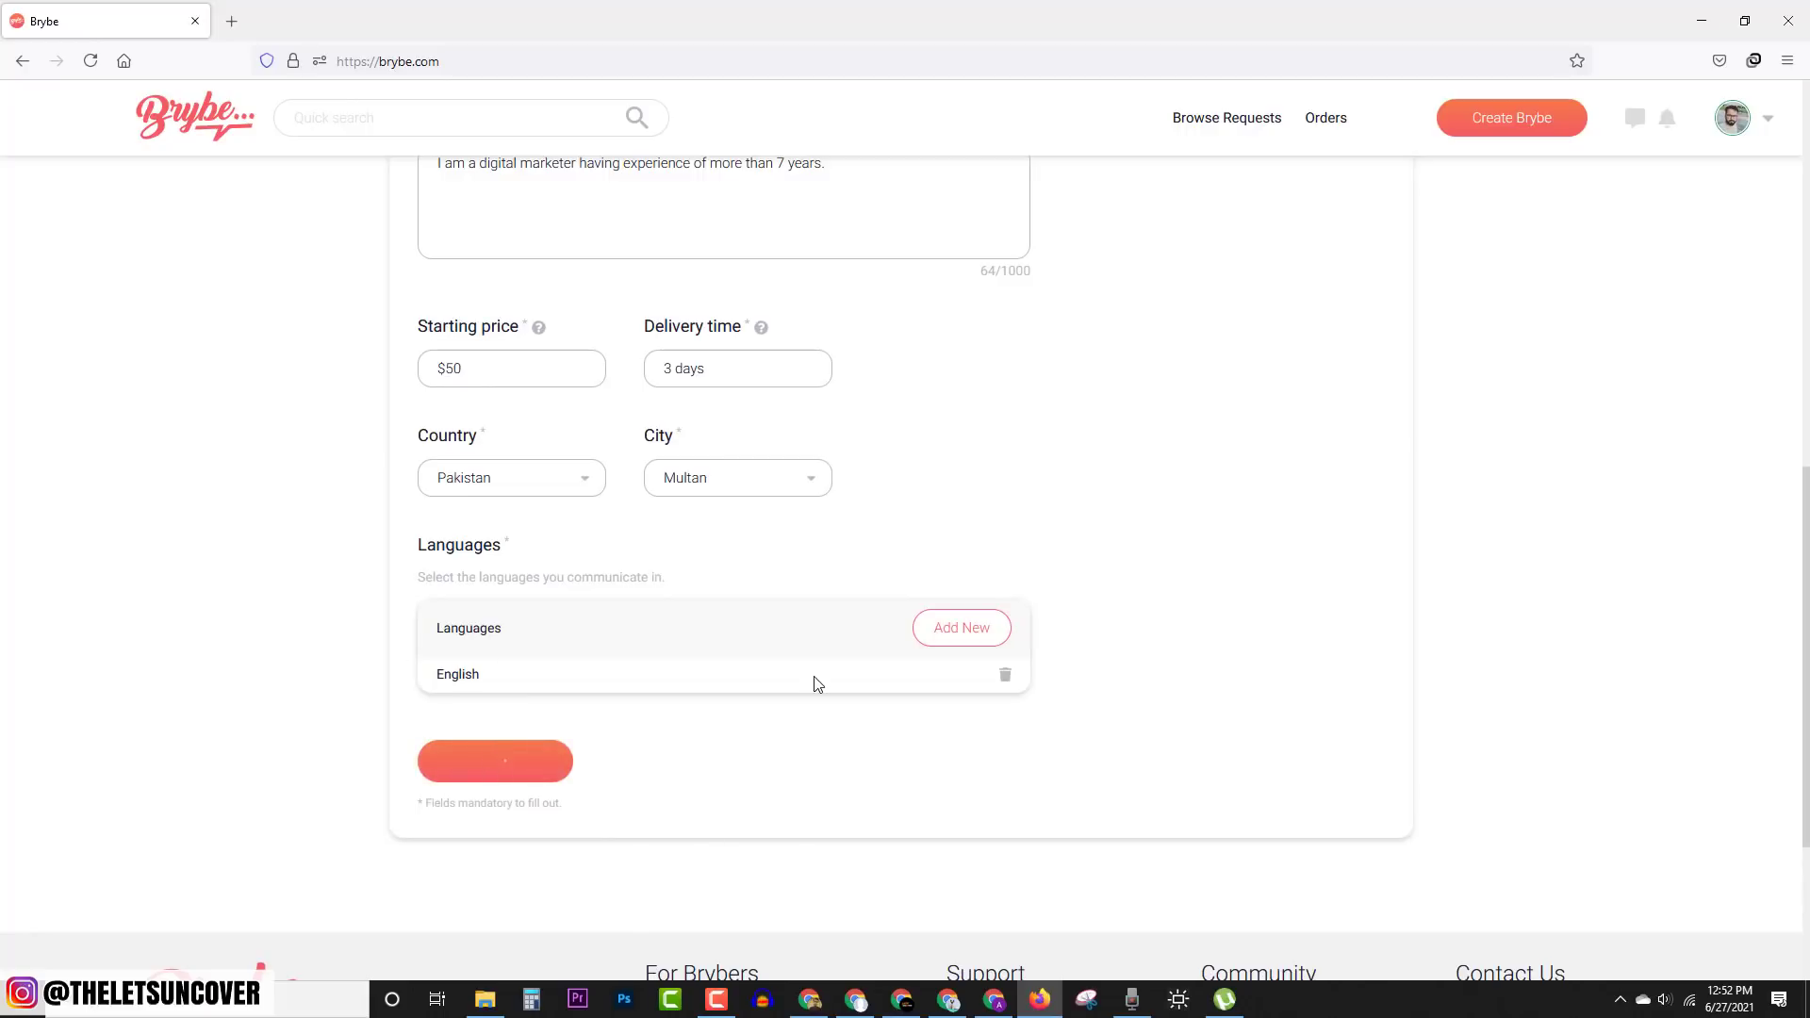
Choose the Digital Marketing category with E-Commerce Marketing at Master level since 2017.
scroll(651, 622, down, 2)
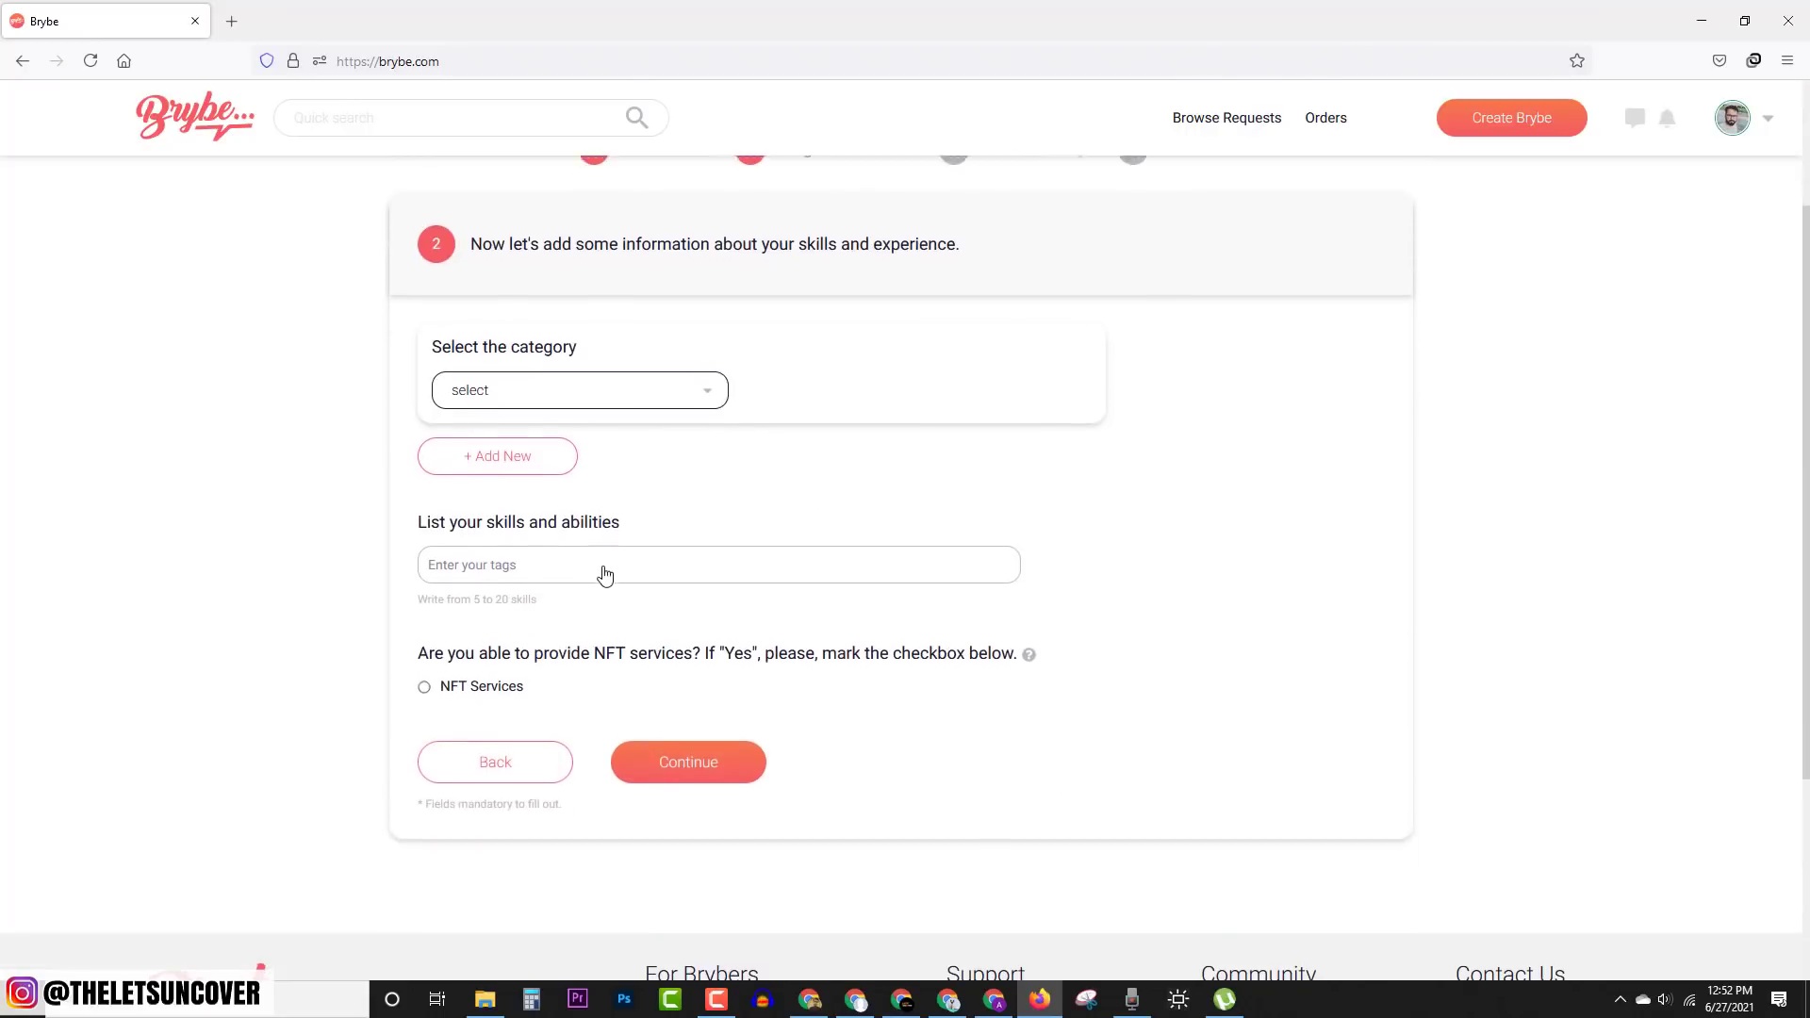
click(634, 387)
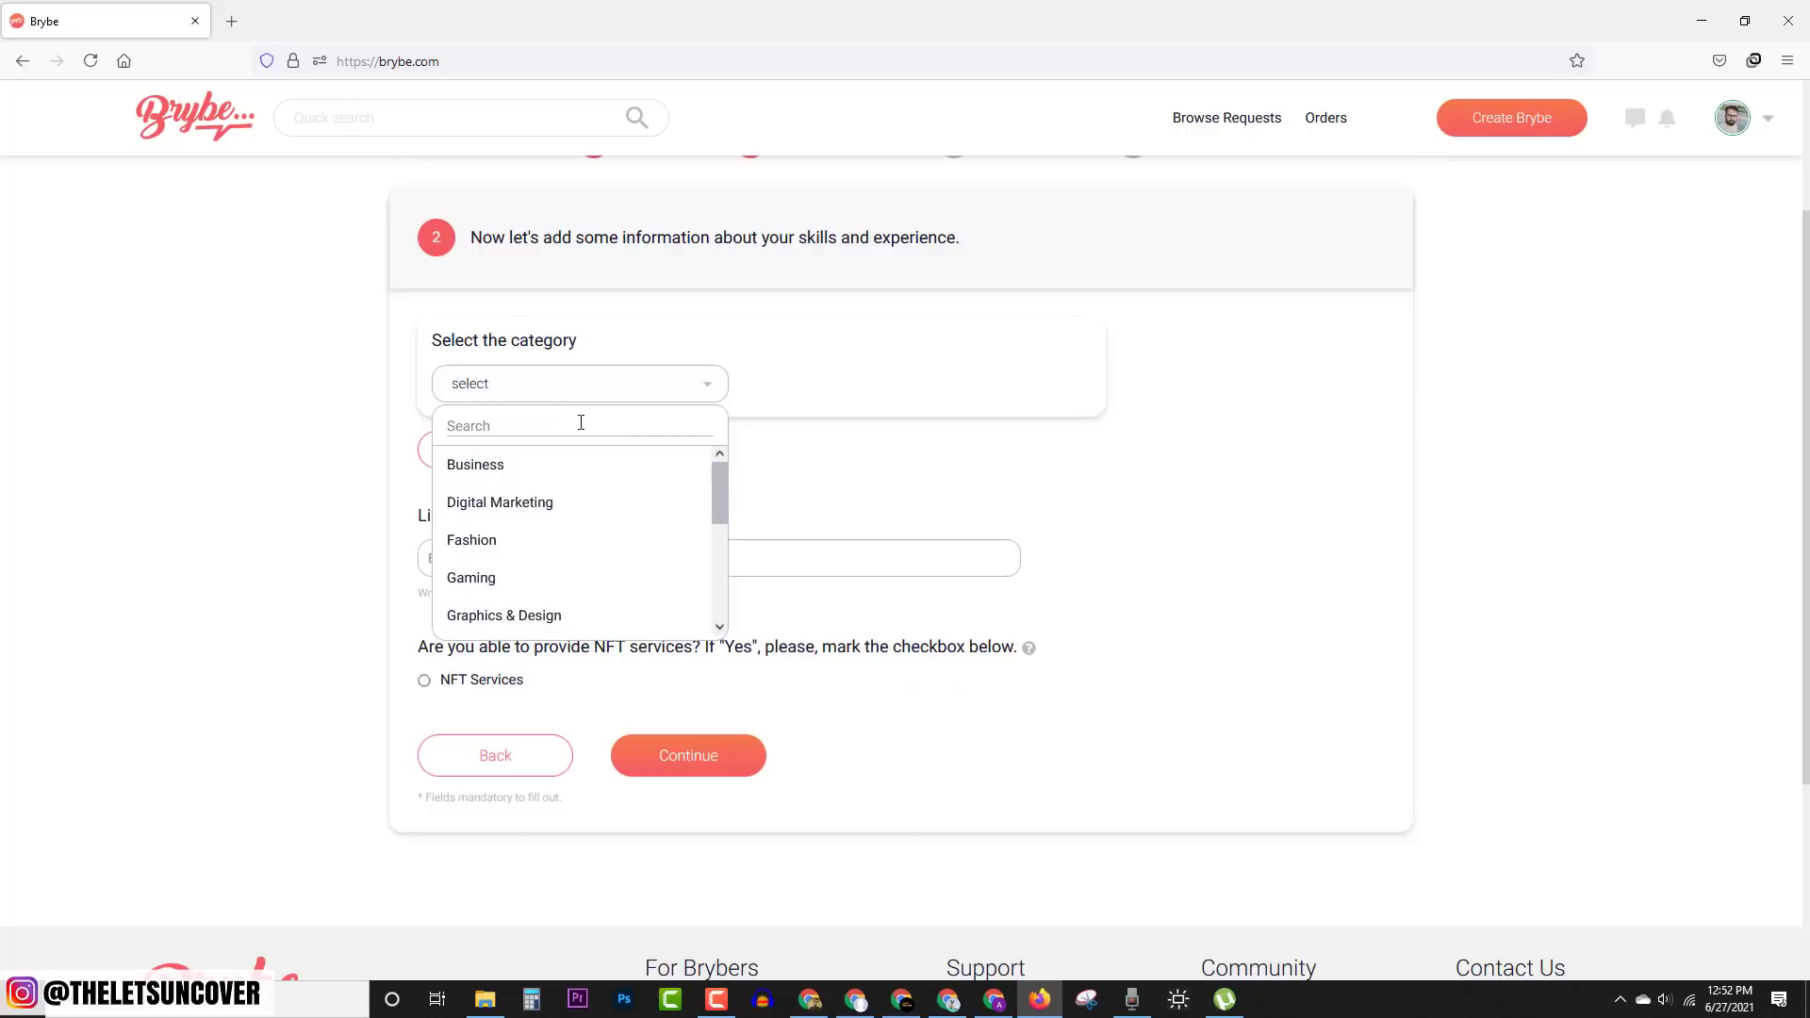
click(528, 505)
click(709, 496)
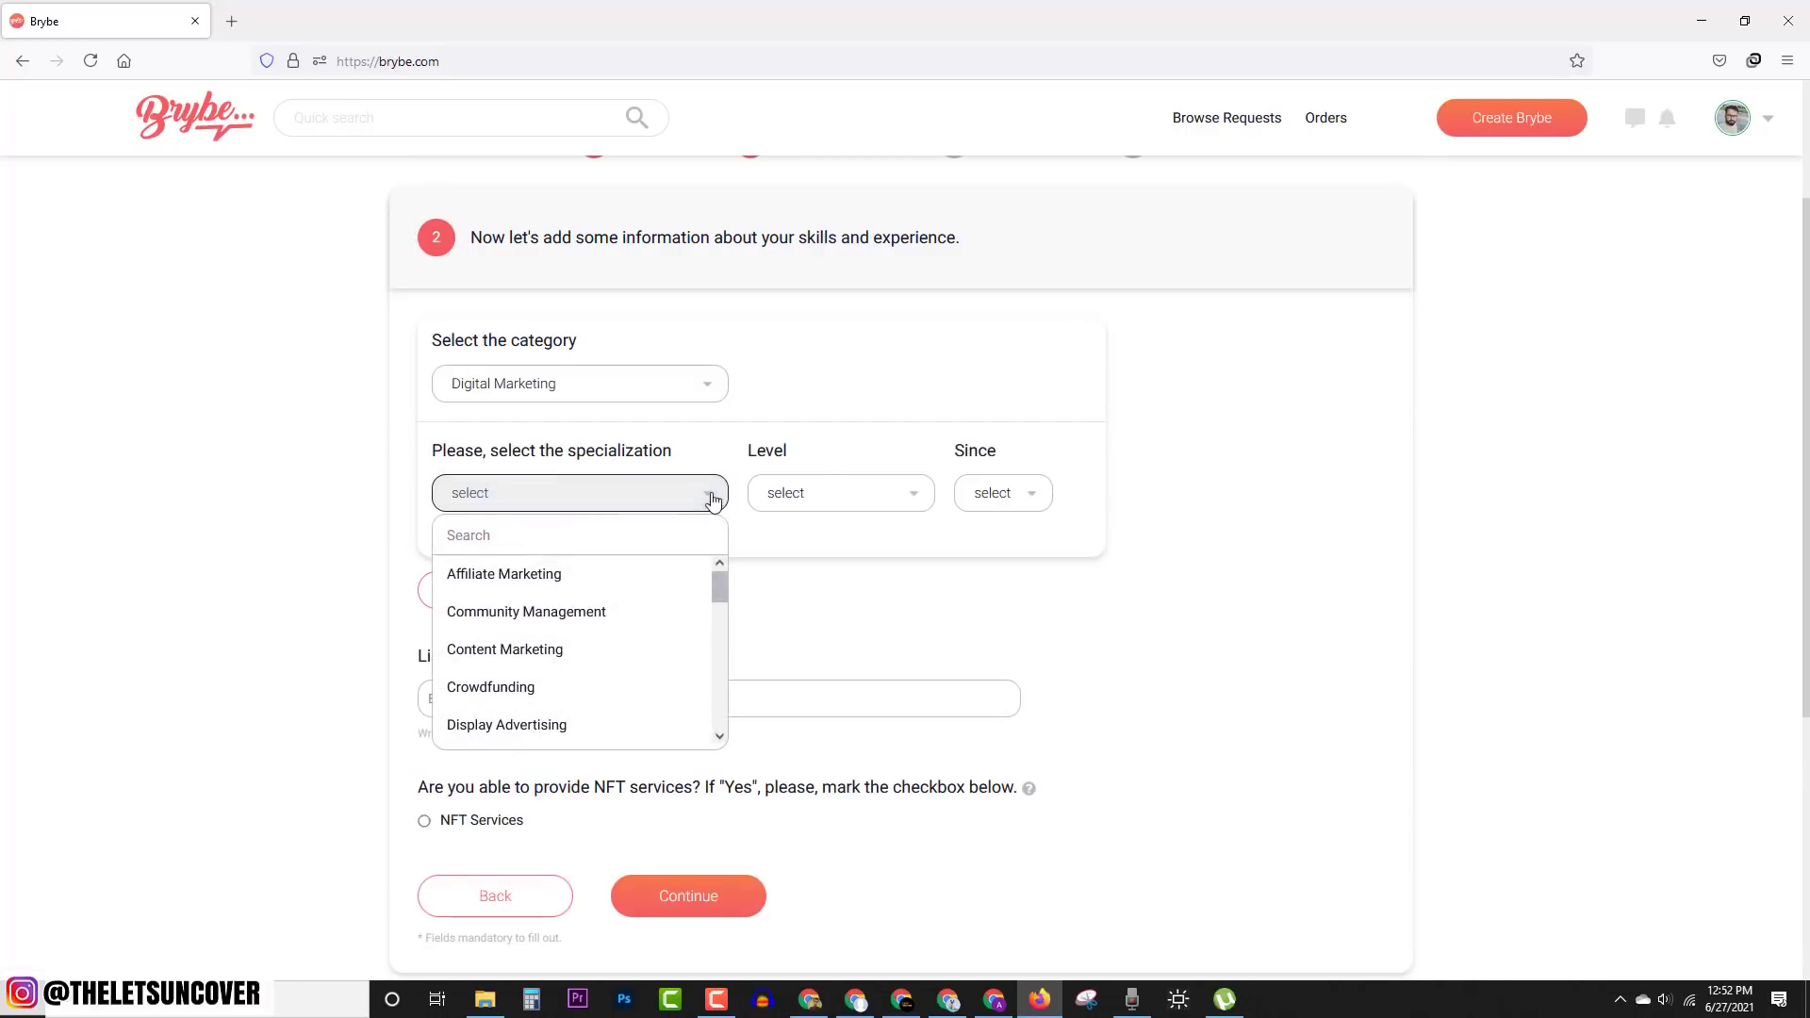
scroll(556, 717, down, 2)
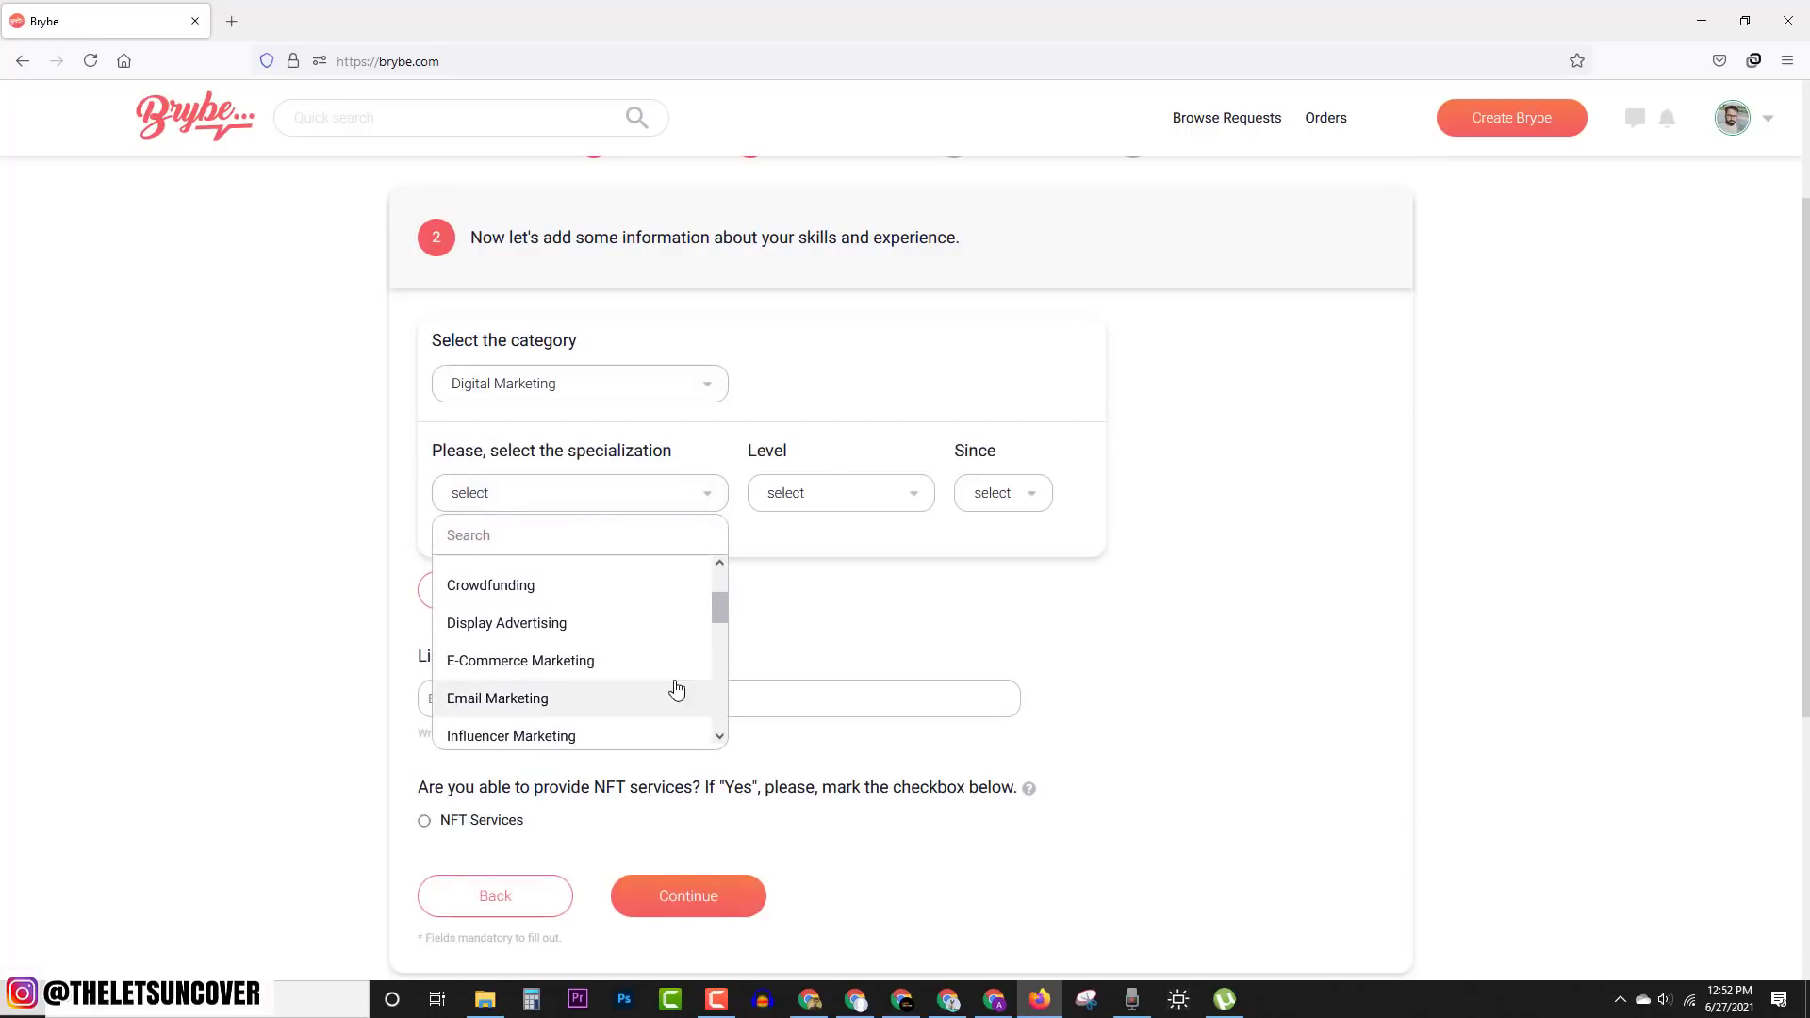
click(708, 673)
click(888, 496)
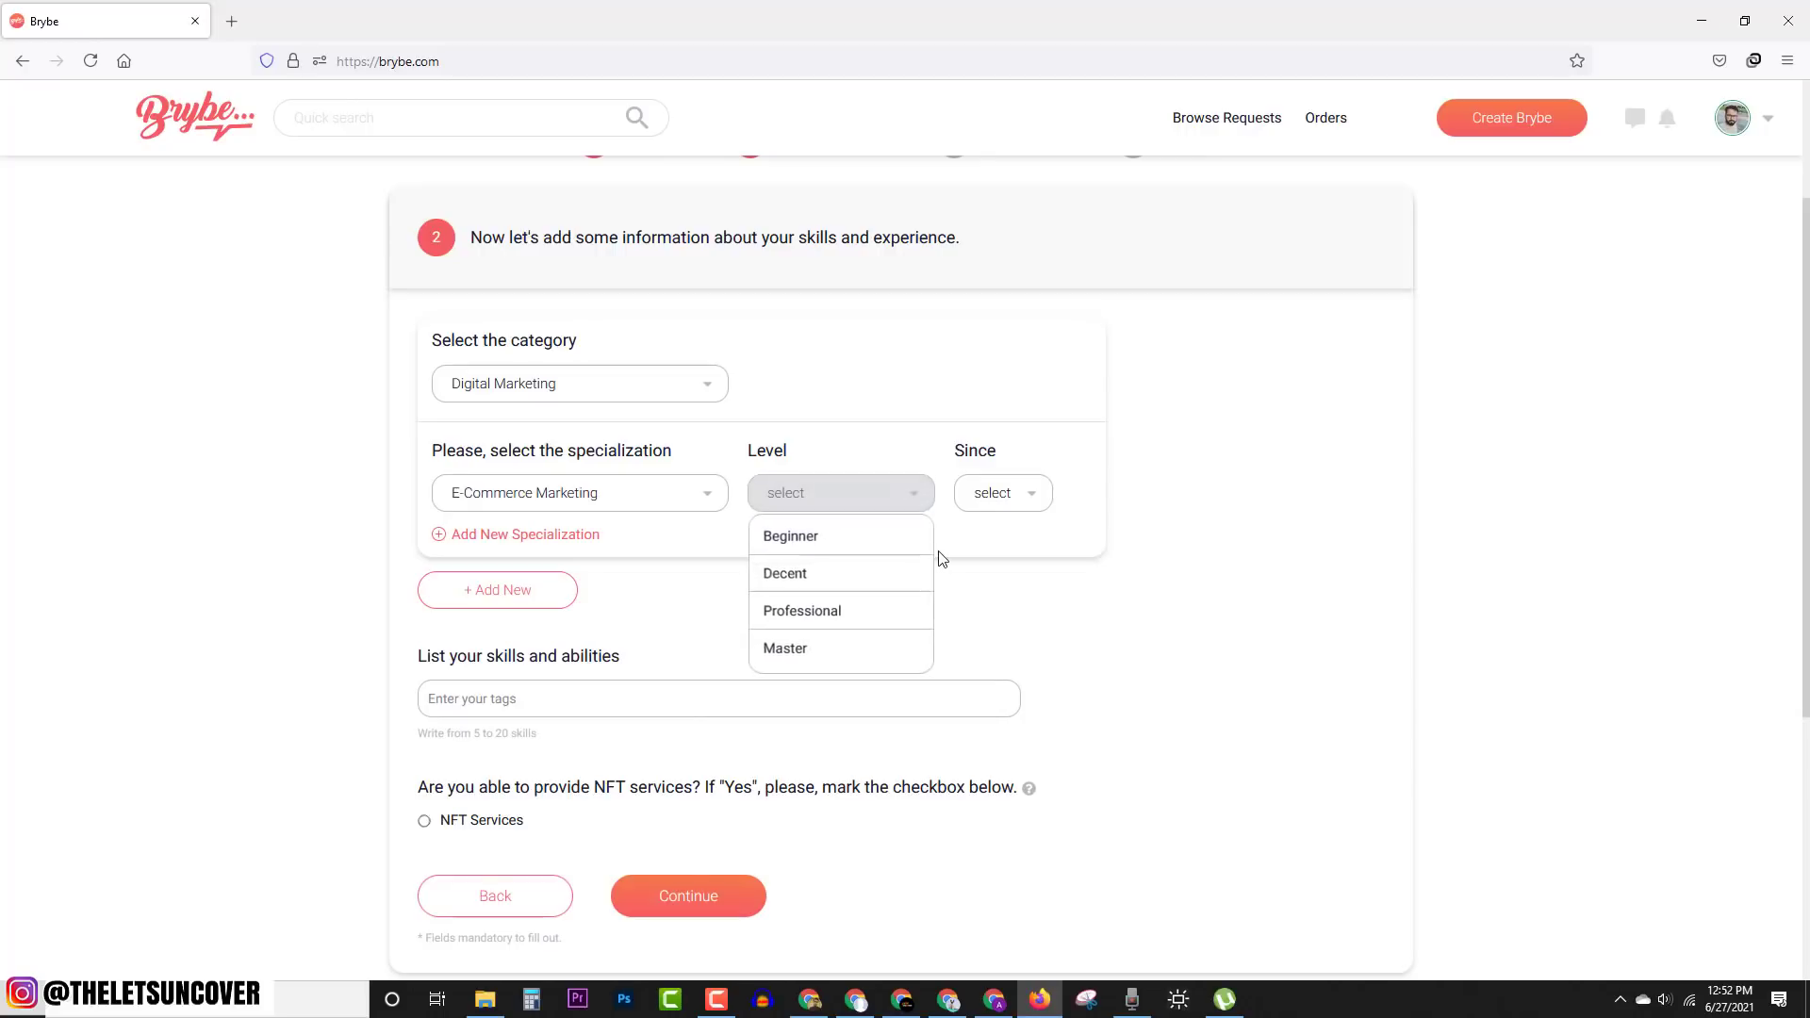
click(840, 654)
click(1016, 491)
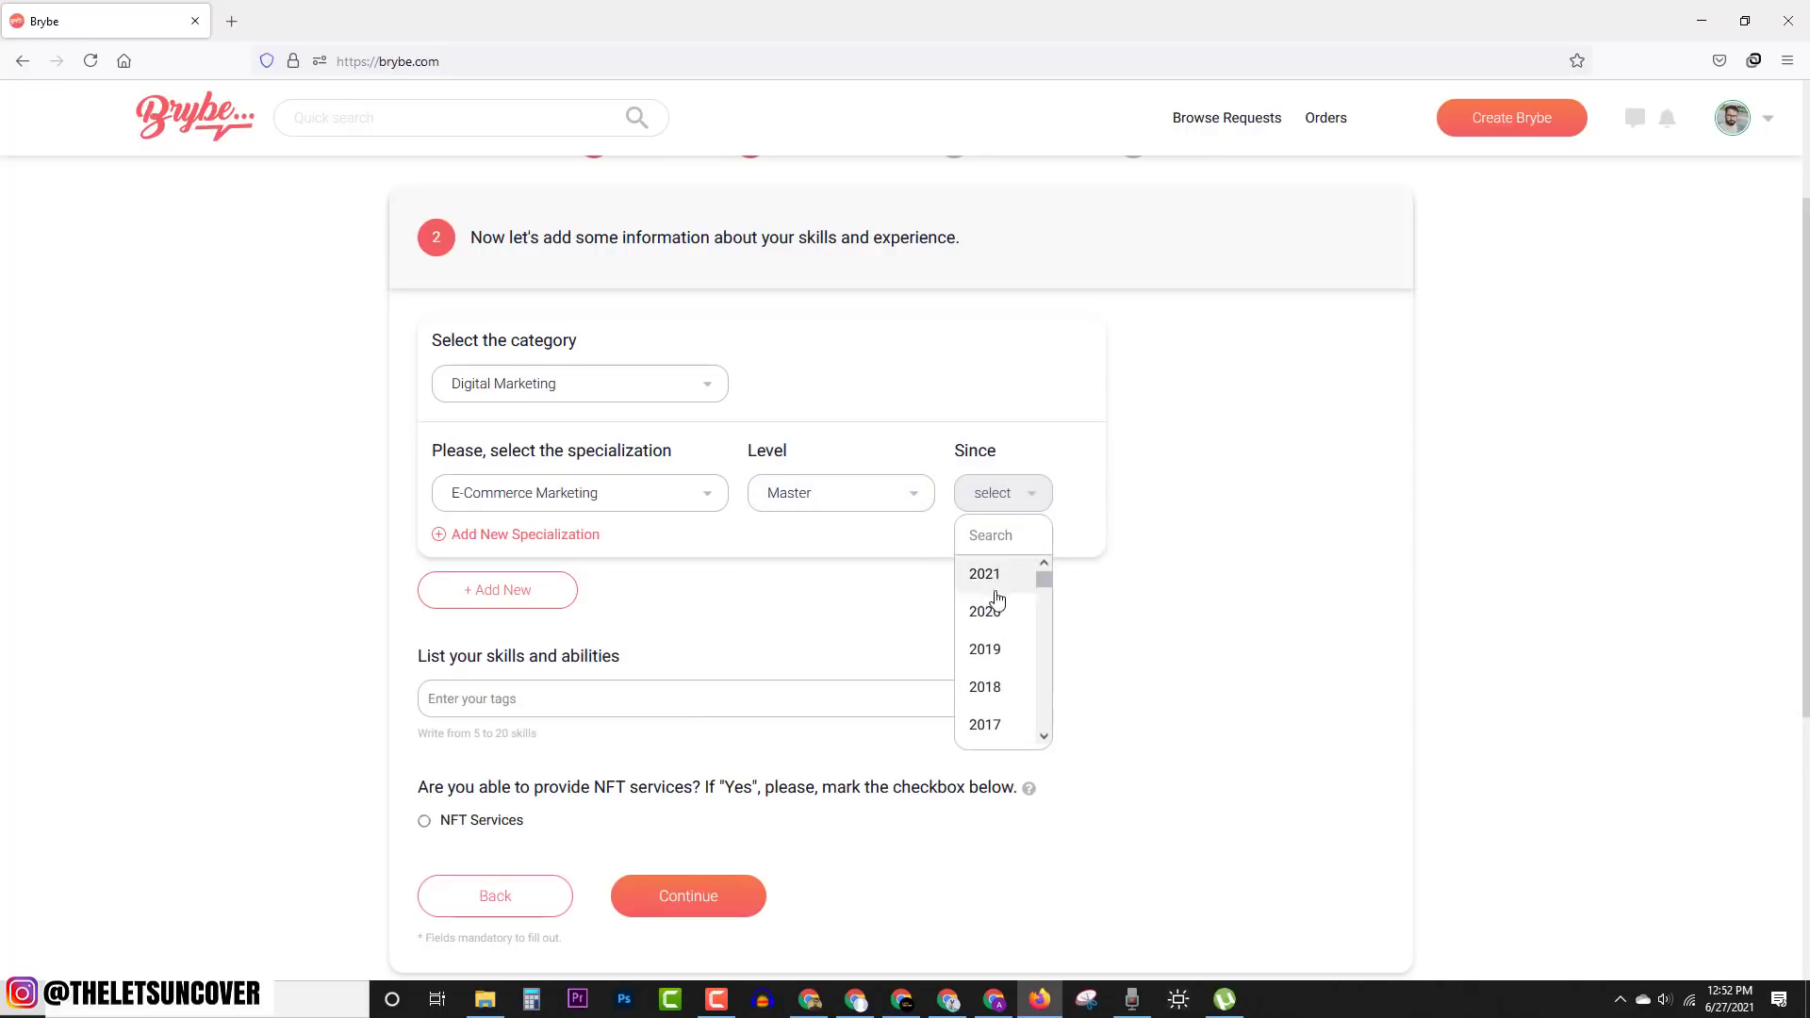
scroll(990, 674, down, 2)
scroll(997, 663, up, 2)
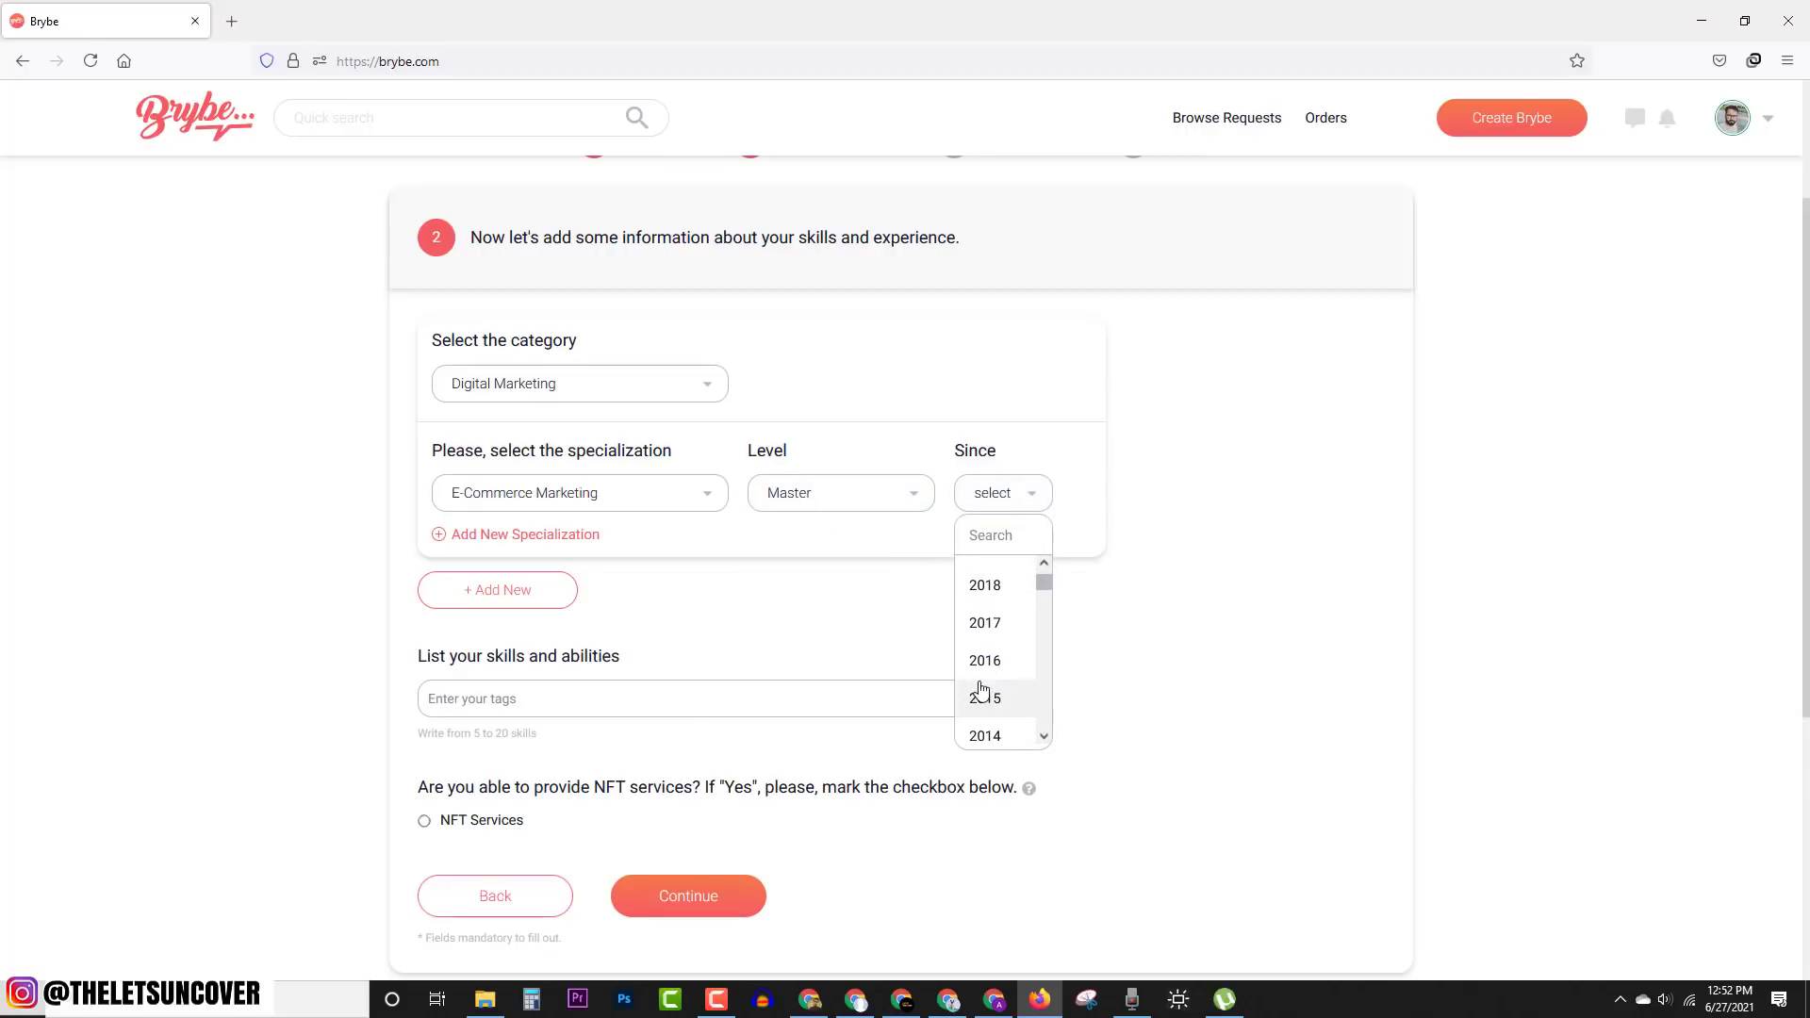
click(1007, 632)
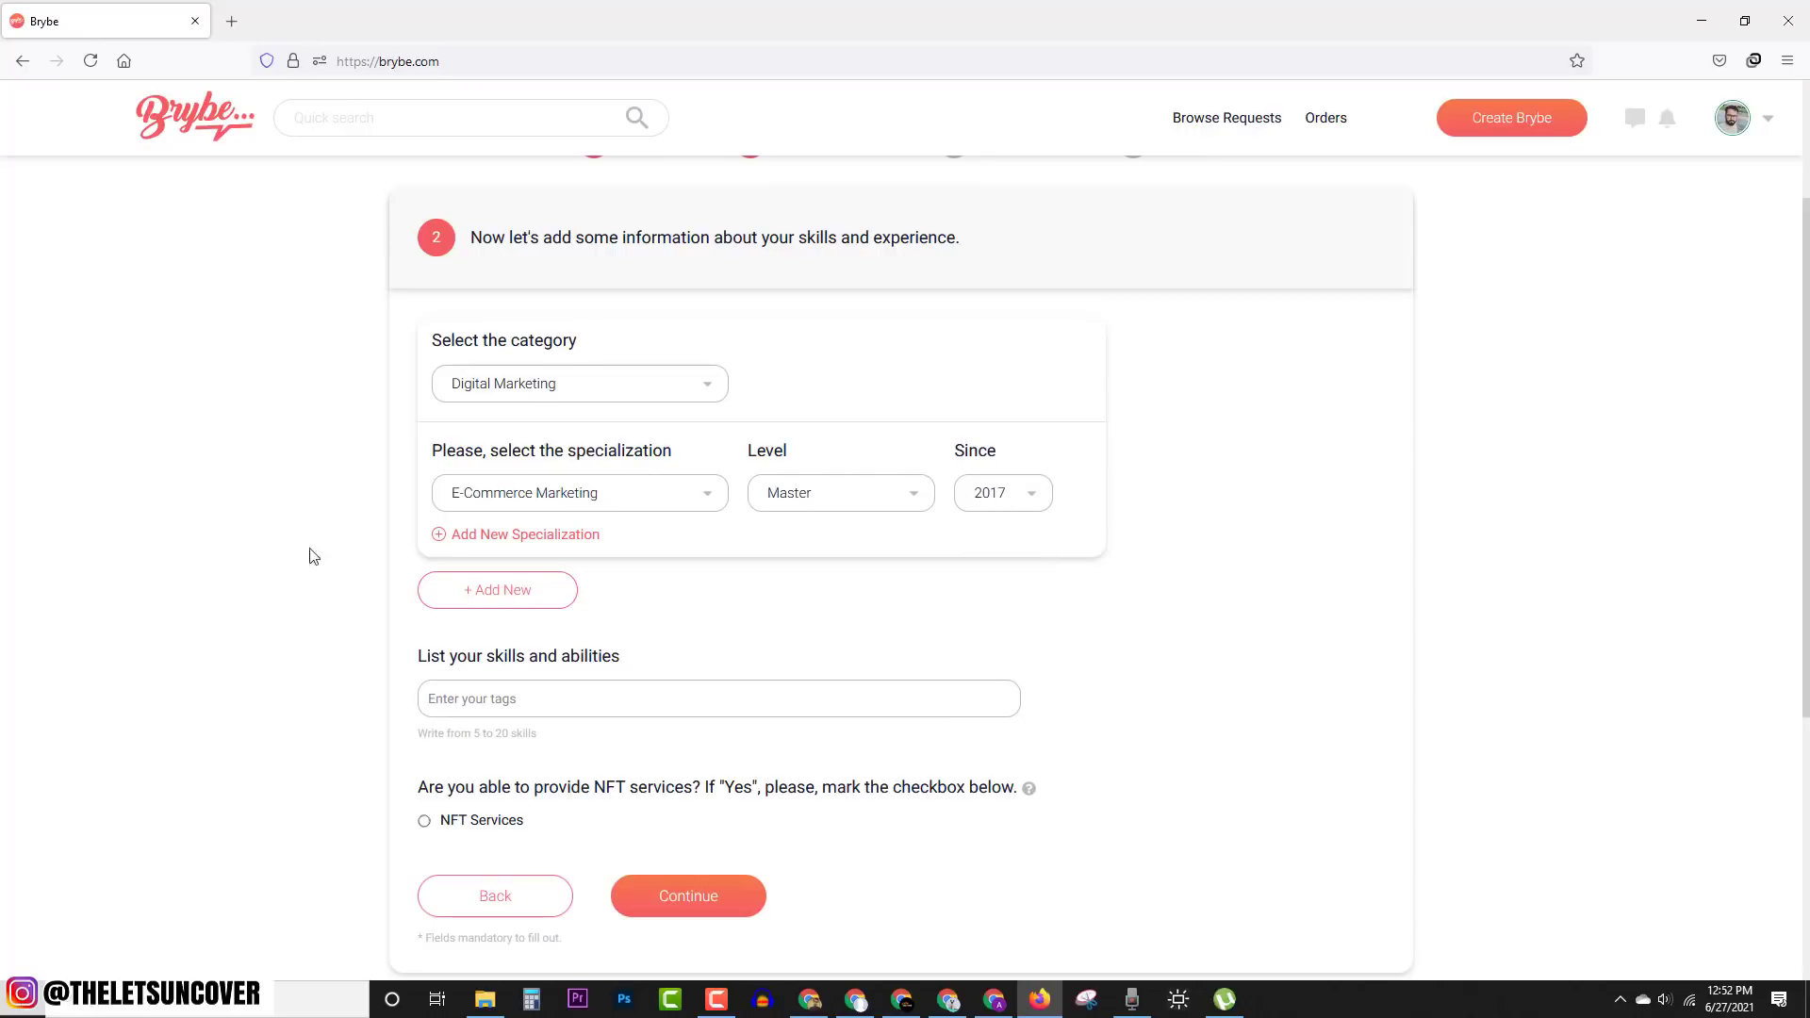
Add a second specialization, Affiliate Marketing, at Master level since 2016.
click(490, 536)
click(518, 608)
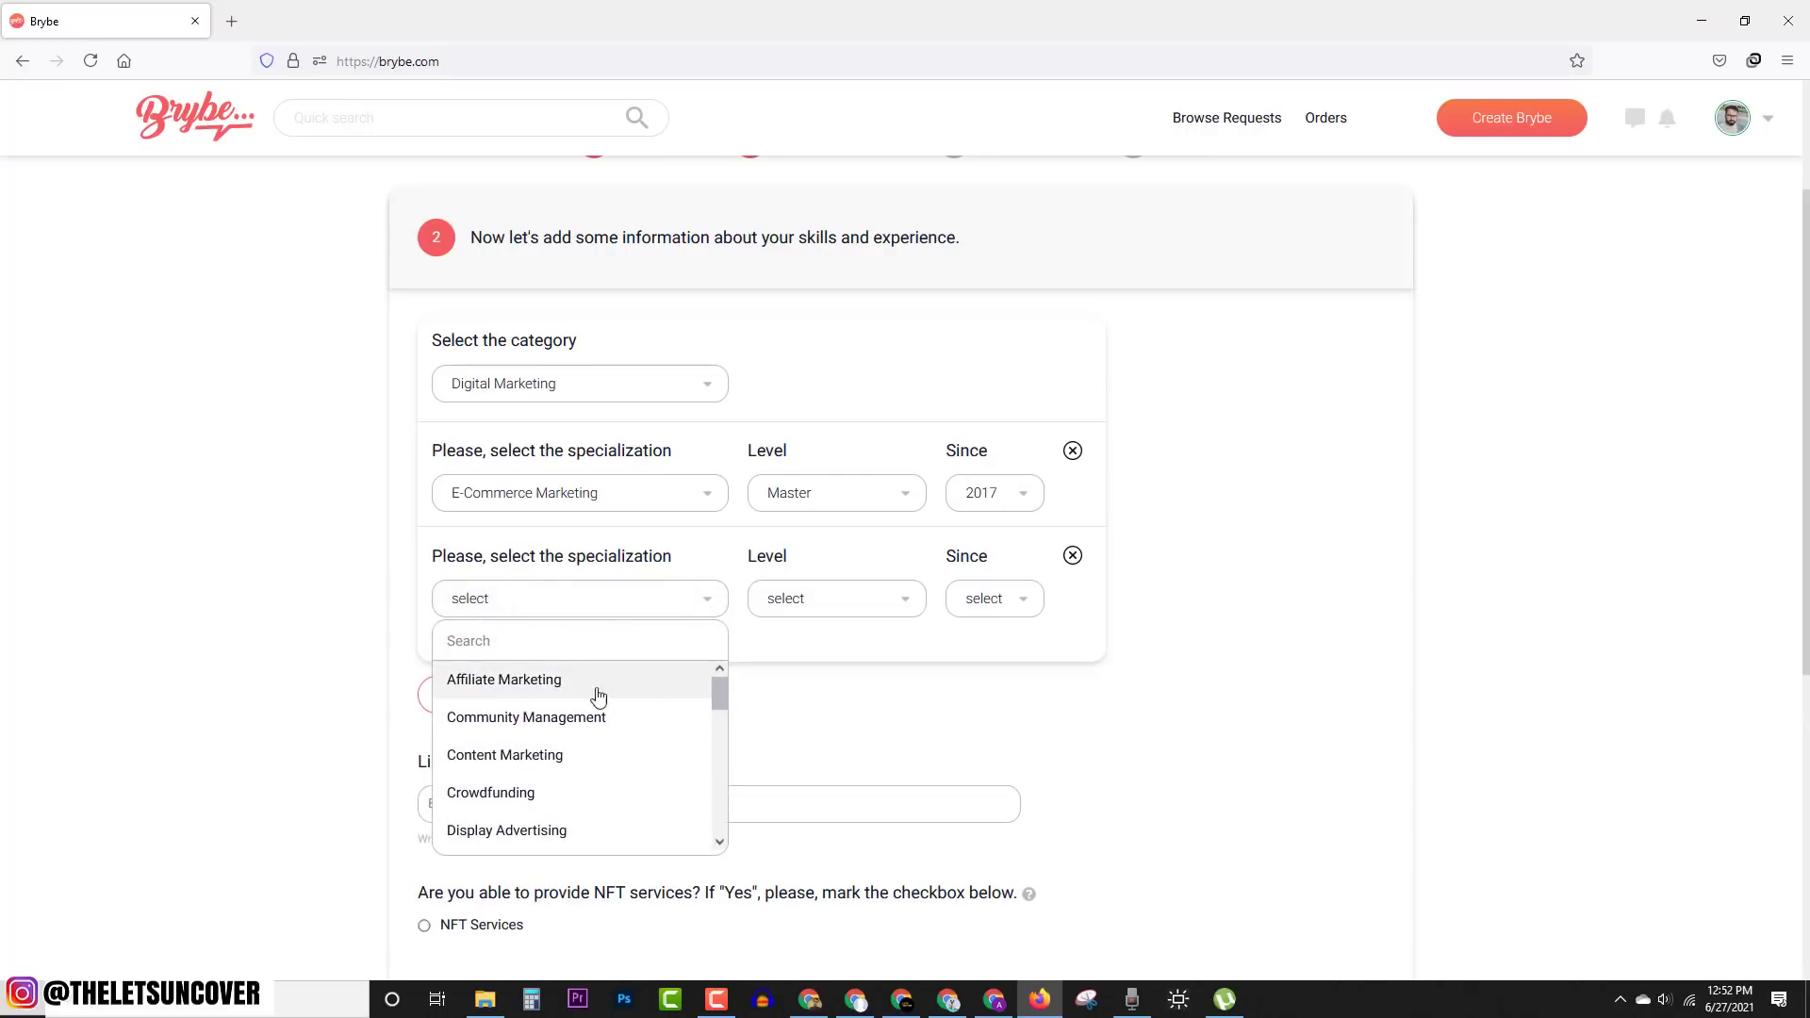
click(586, 684)
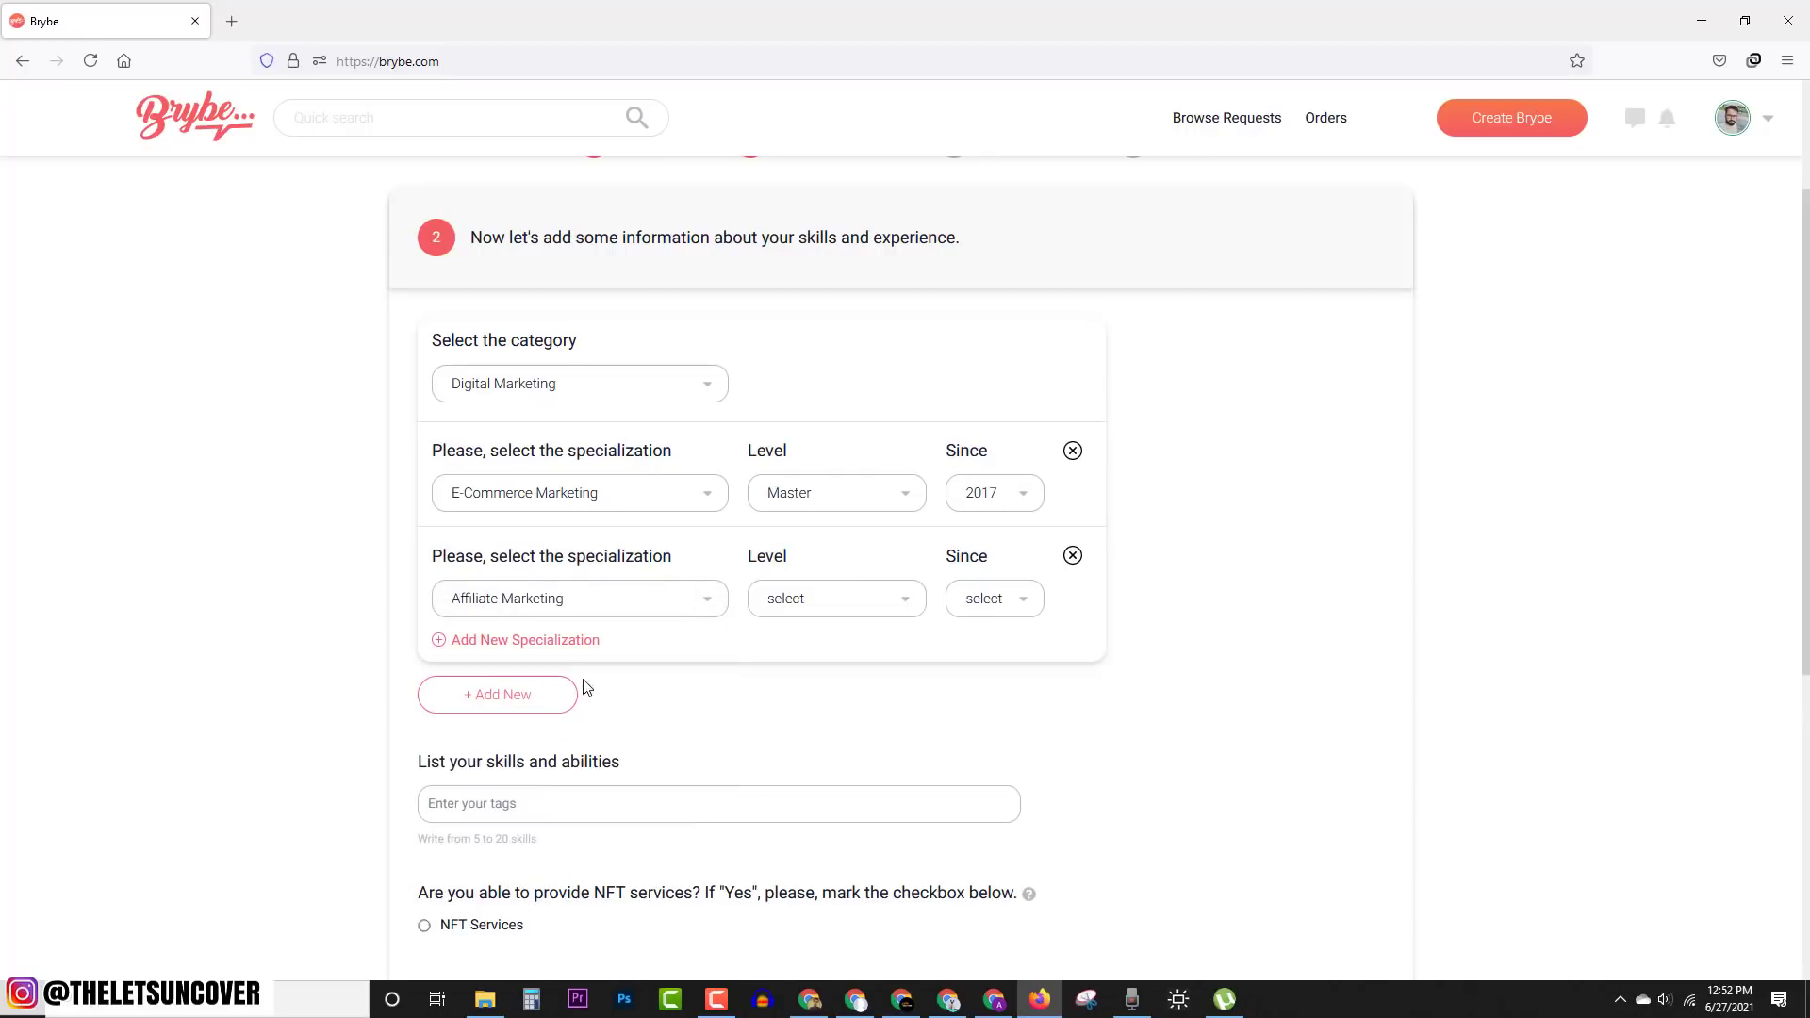
click(861, 599)
click(821, 756)
click(990, 599)
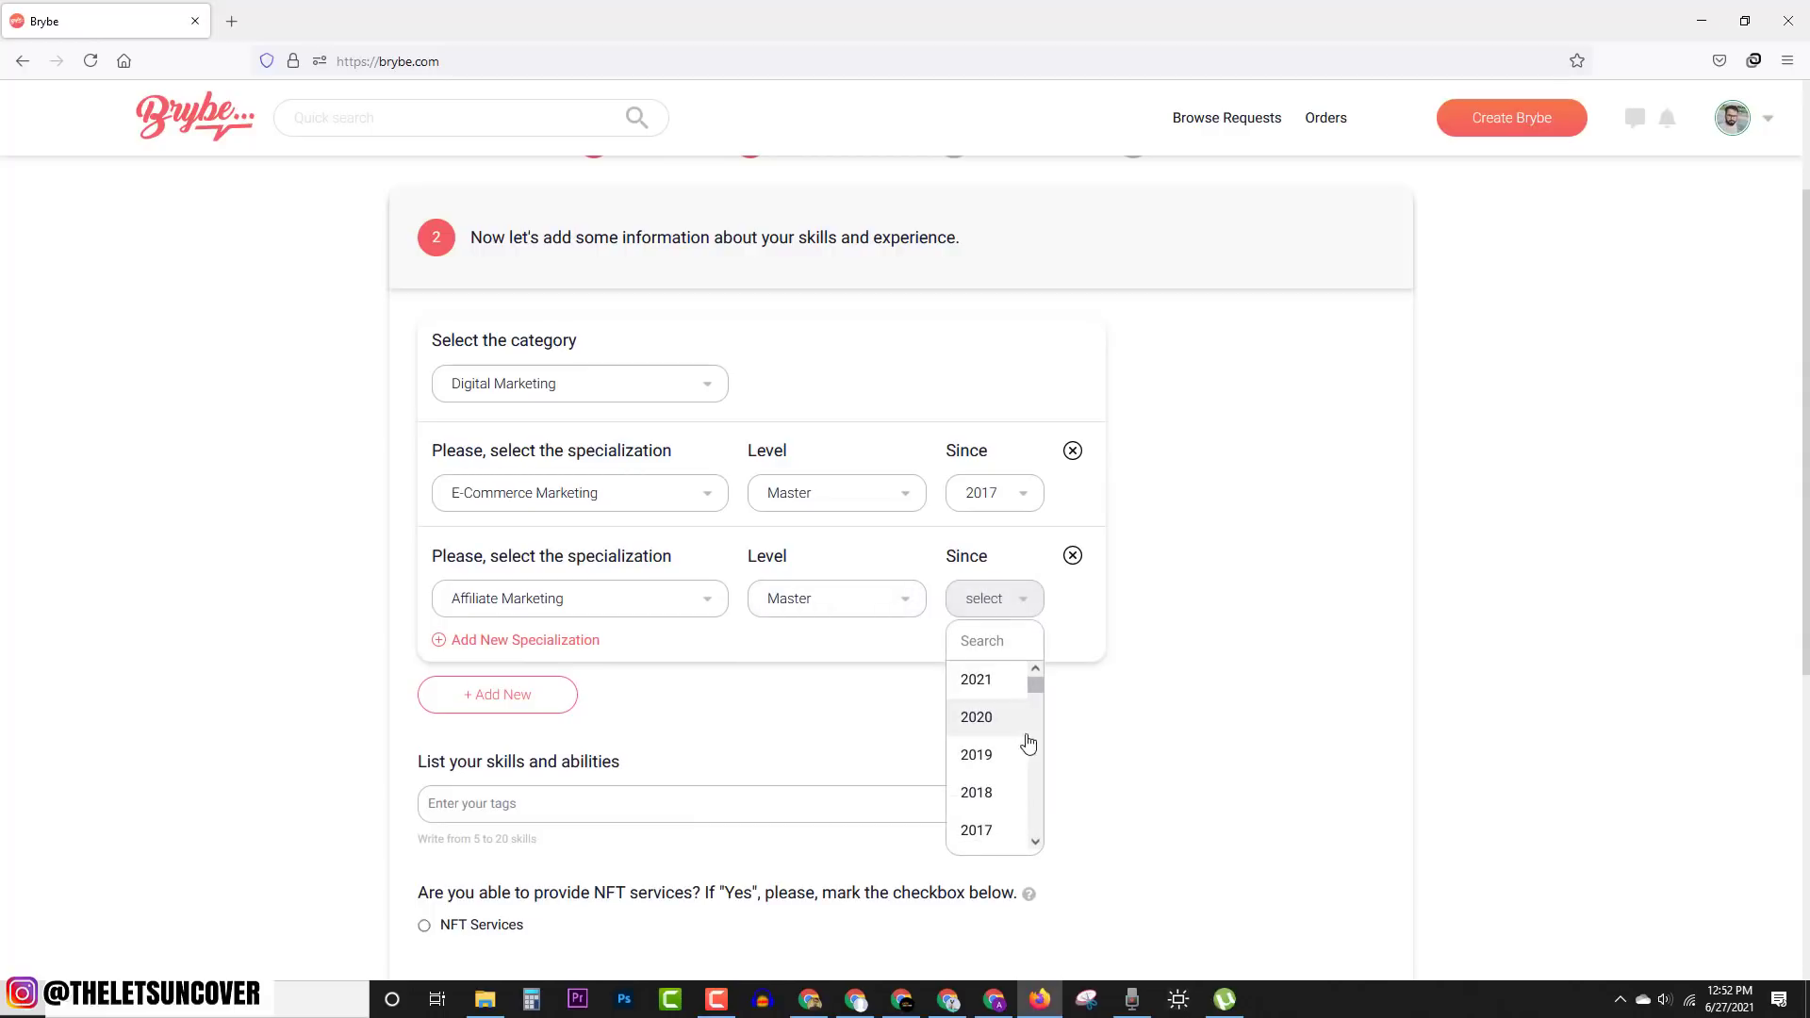
scroll(990, 760, down, 2)
click(990, 760)
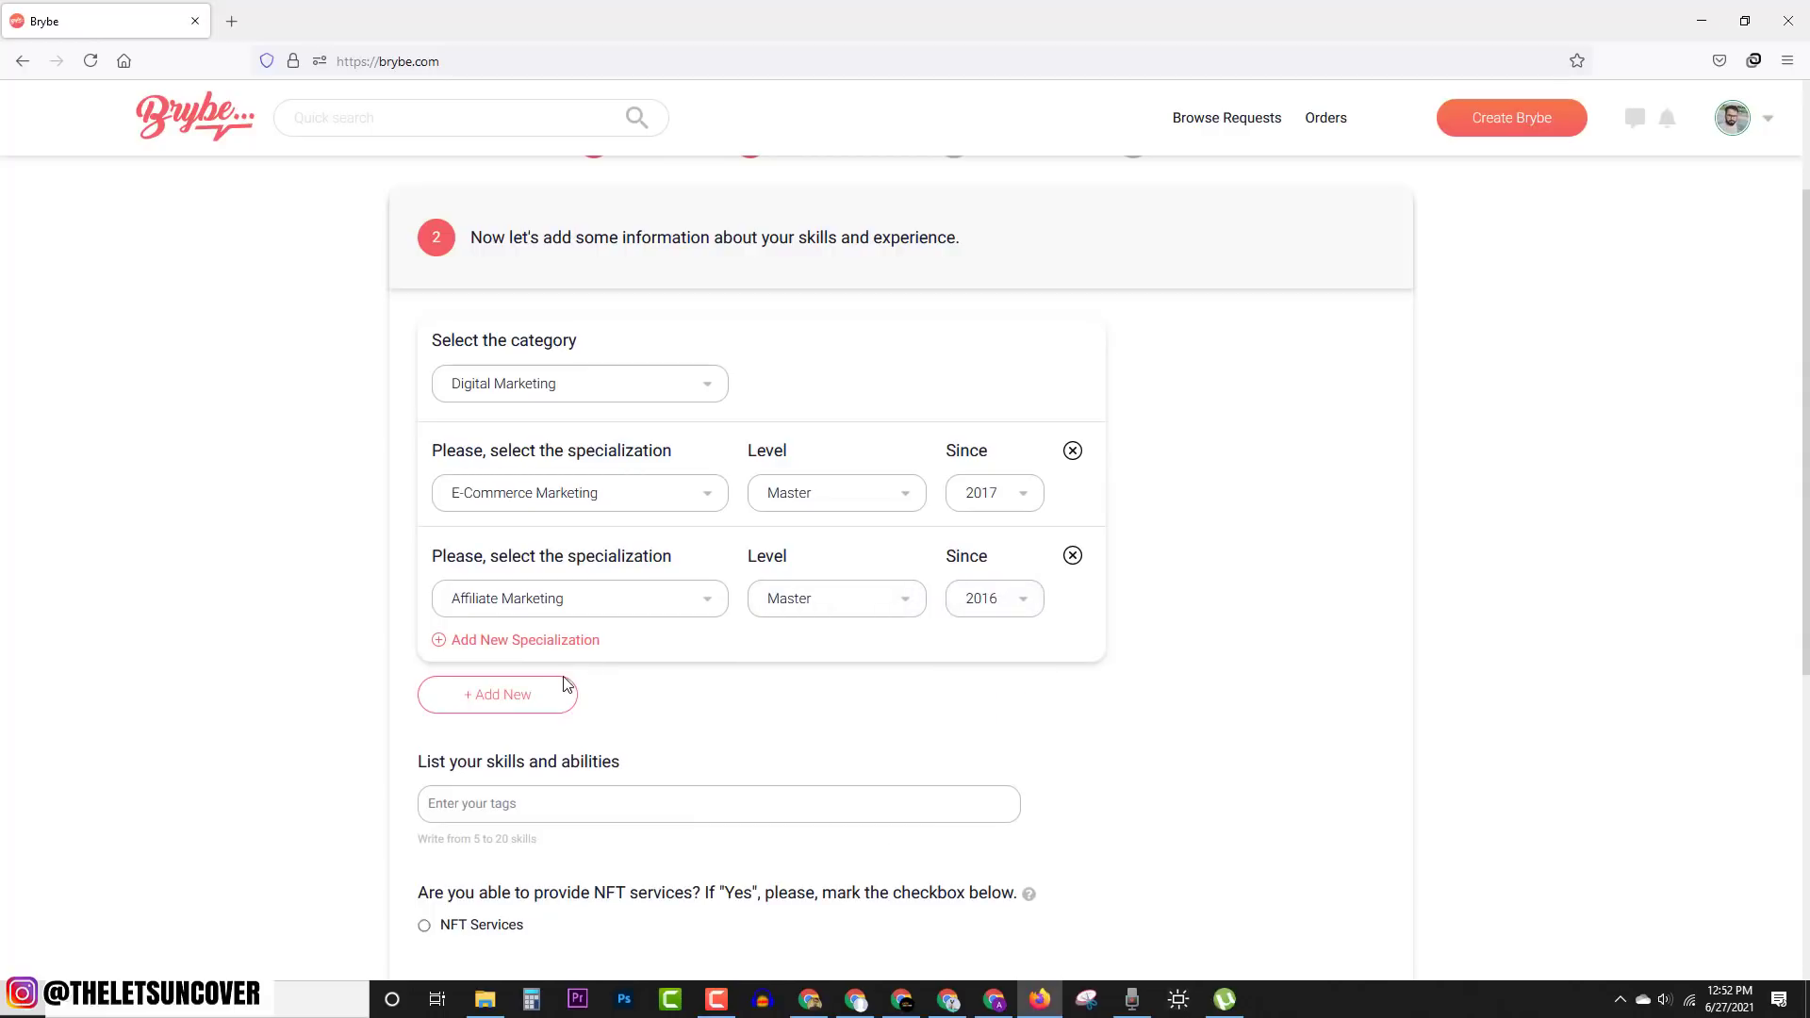
Add skill tags affiliate, marketing, digital, marketer and website, then save the skills.
scroll(481, 608, down, 2)
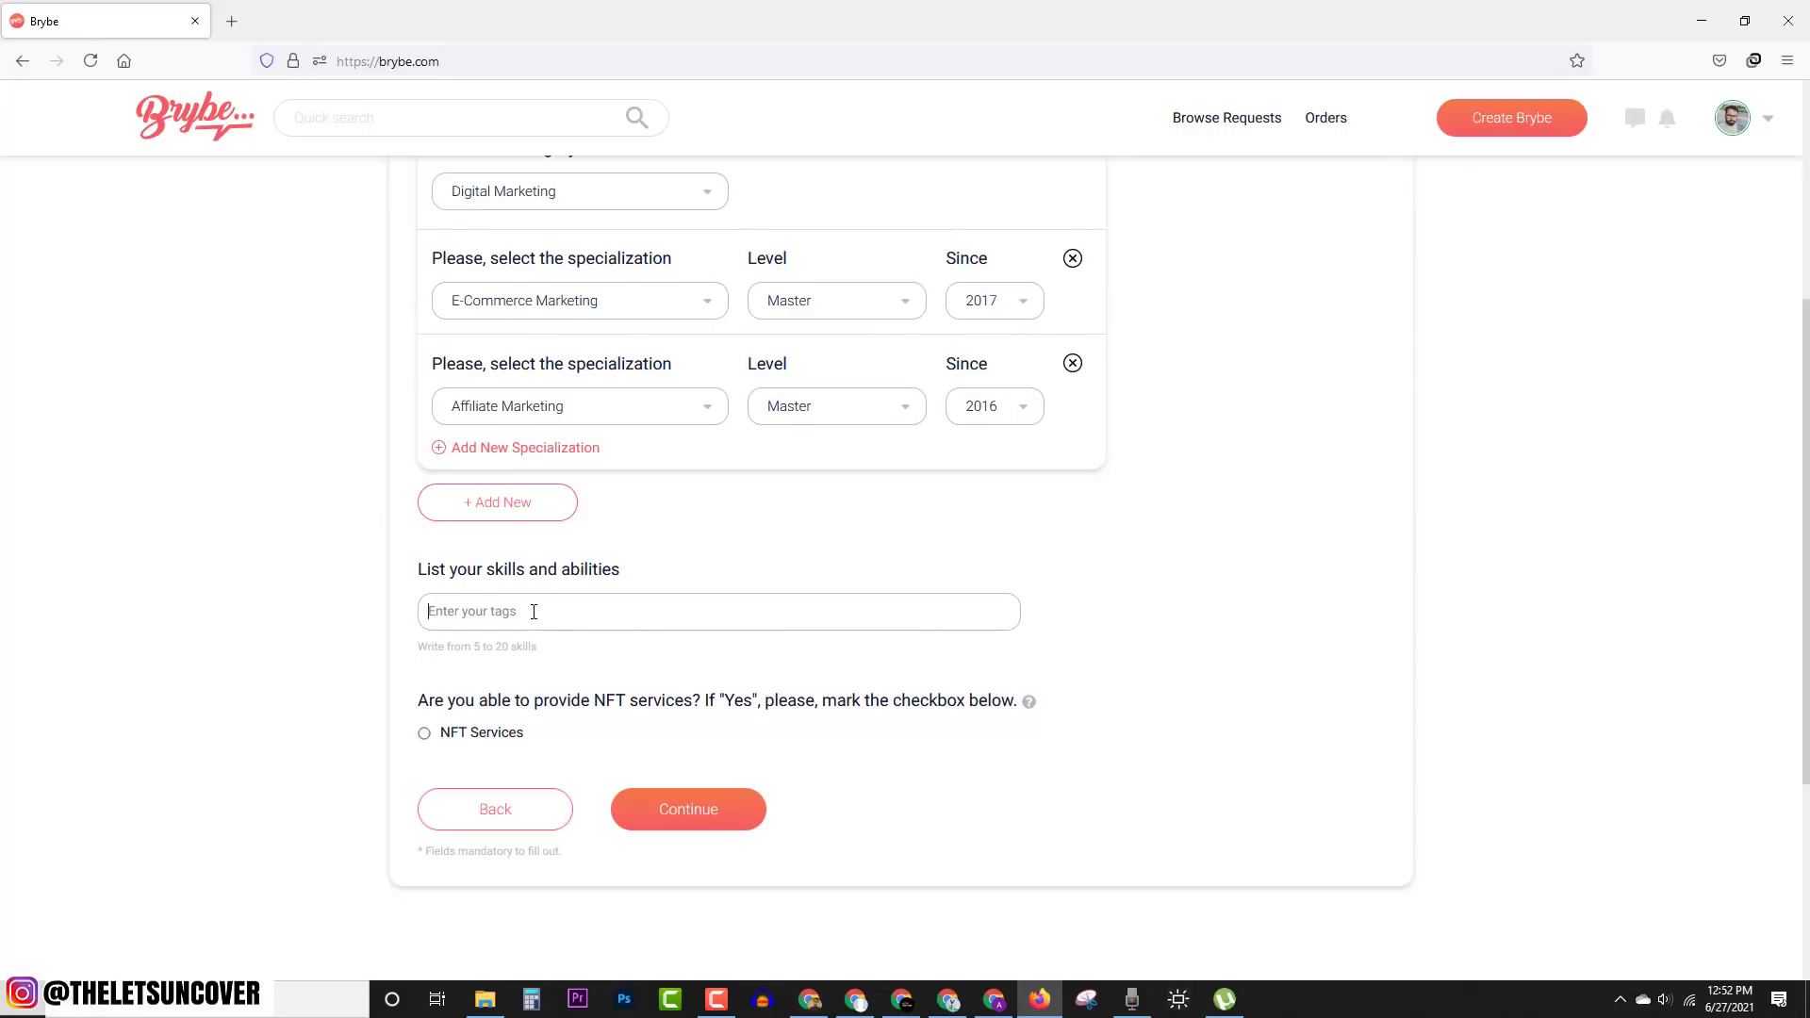
text(affiliate)
key(Return)
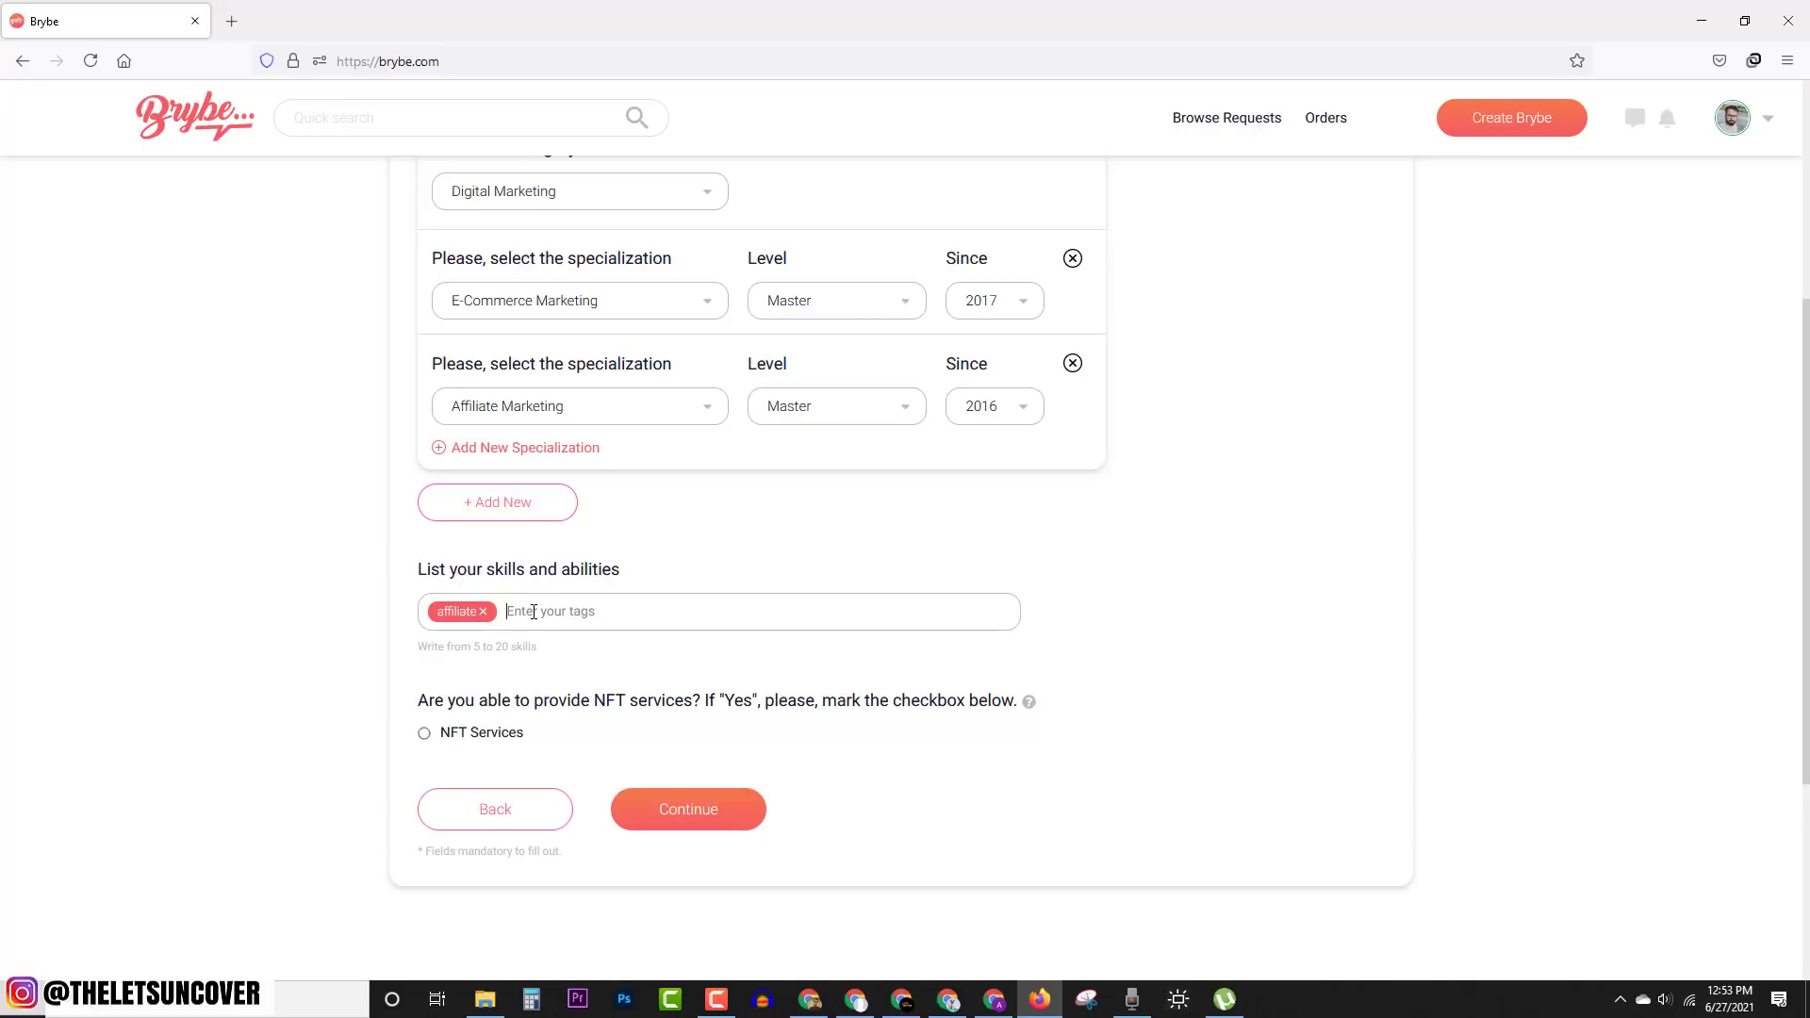
text(marketing)
key(Return)
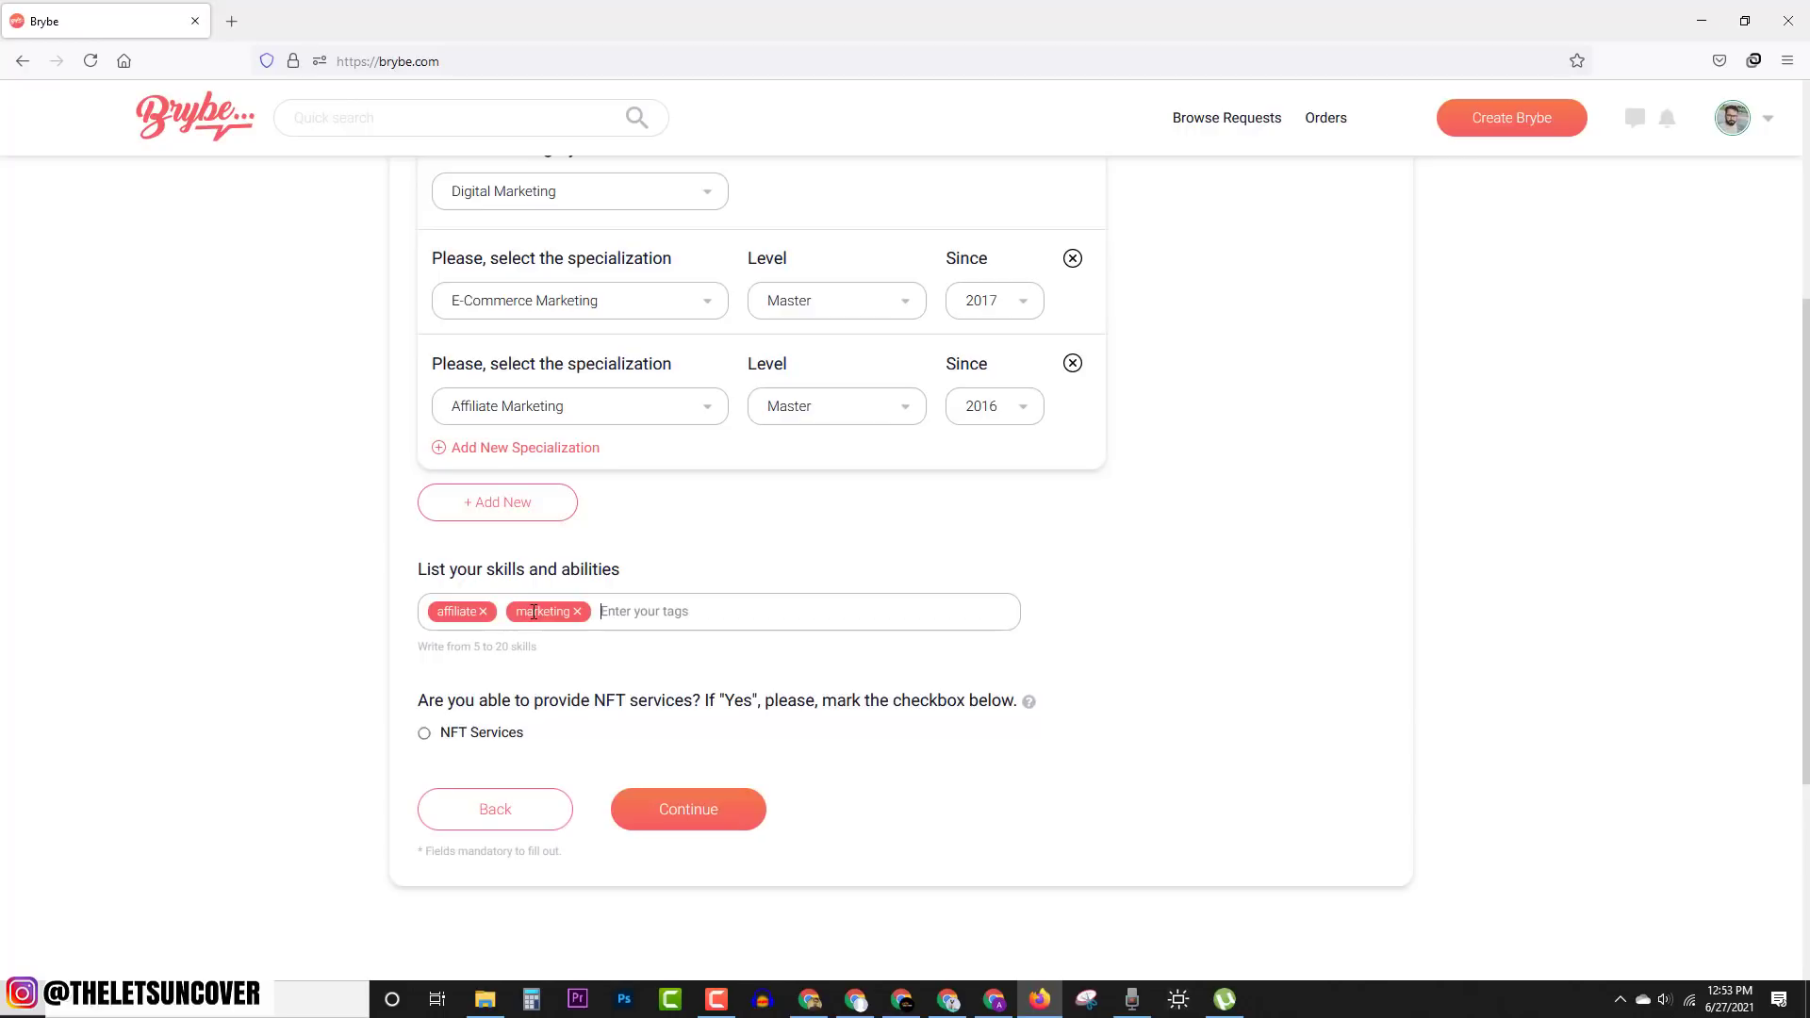
text(digital)
key(Return)
text(marketer)
key(Return)
text(website)
key(Return)
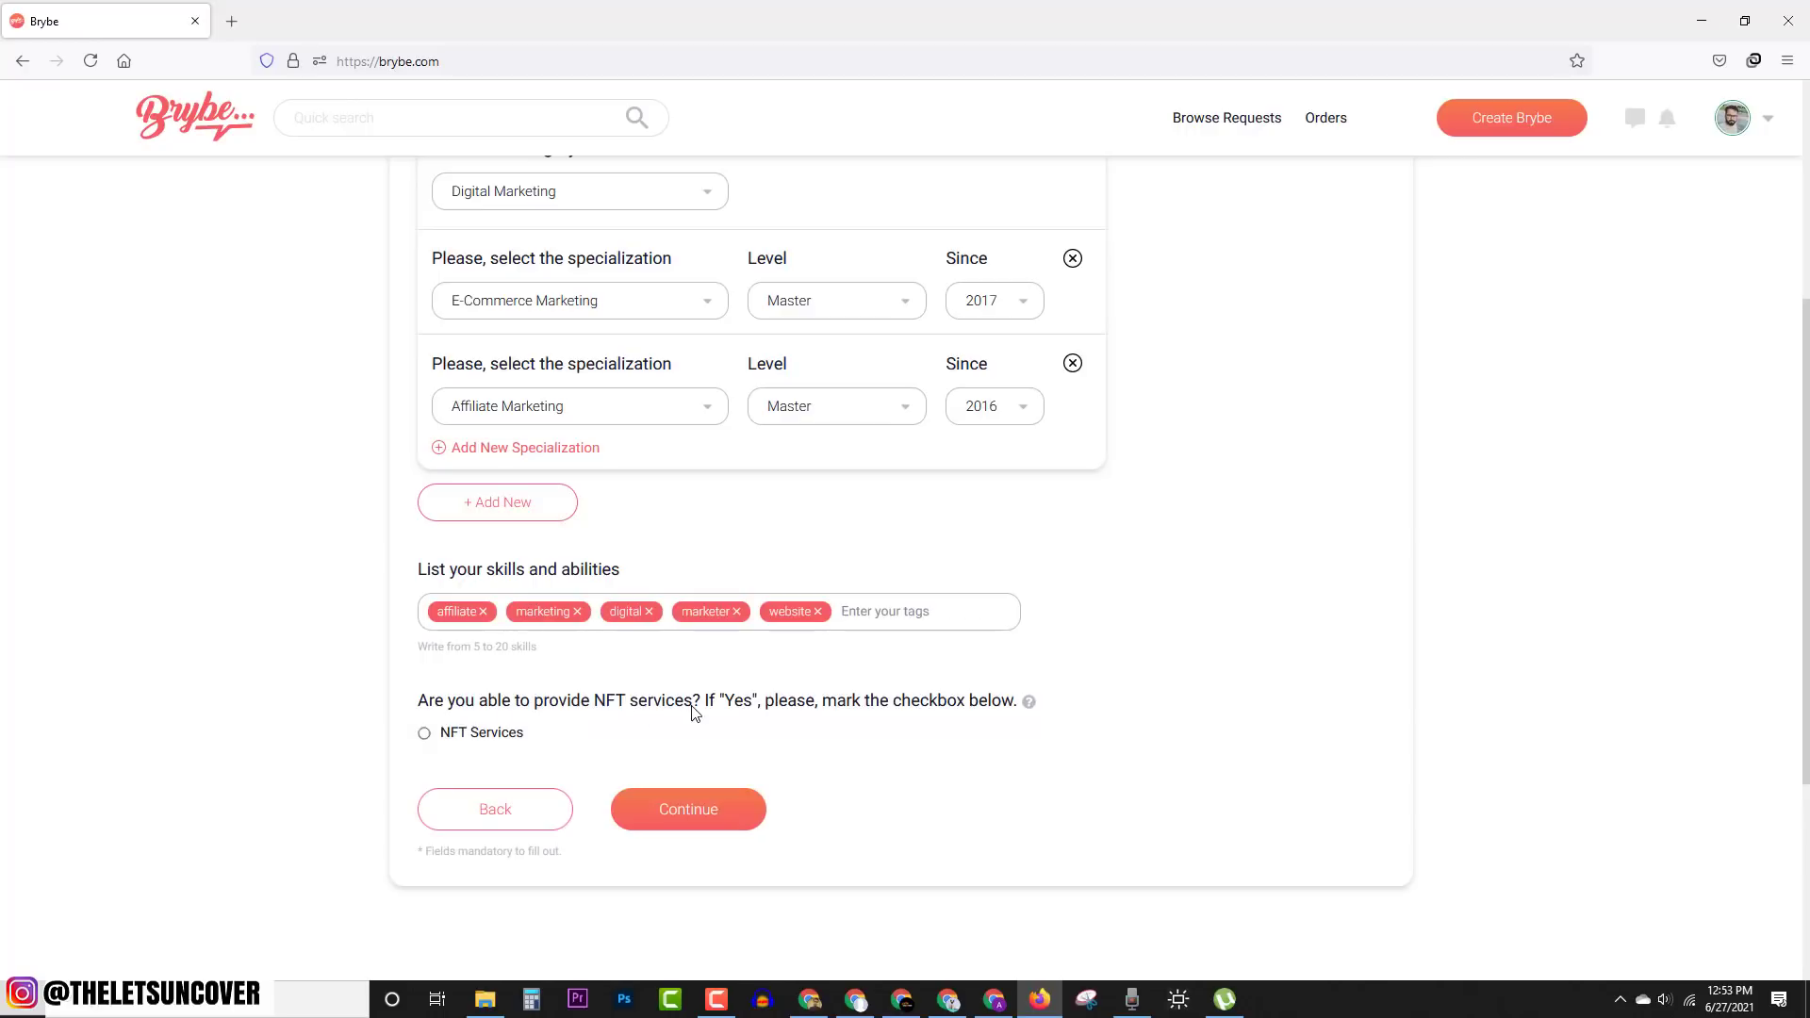
click(711, 825)
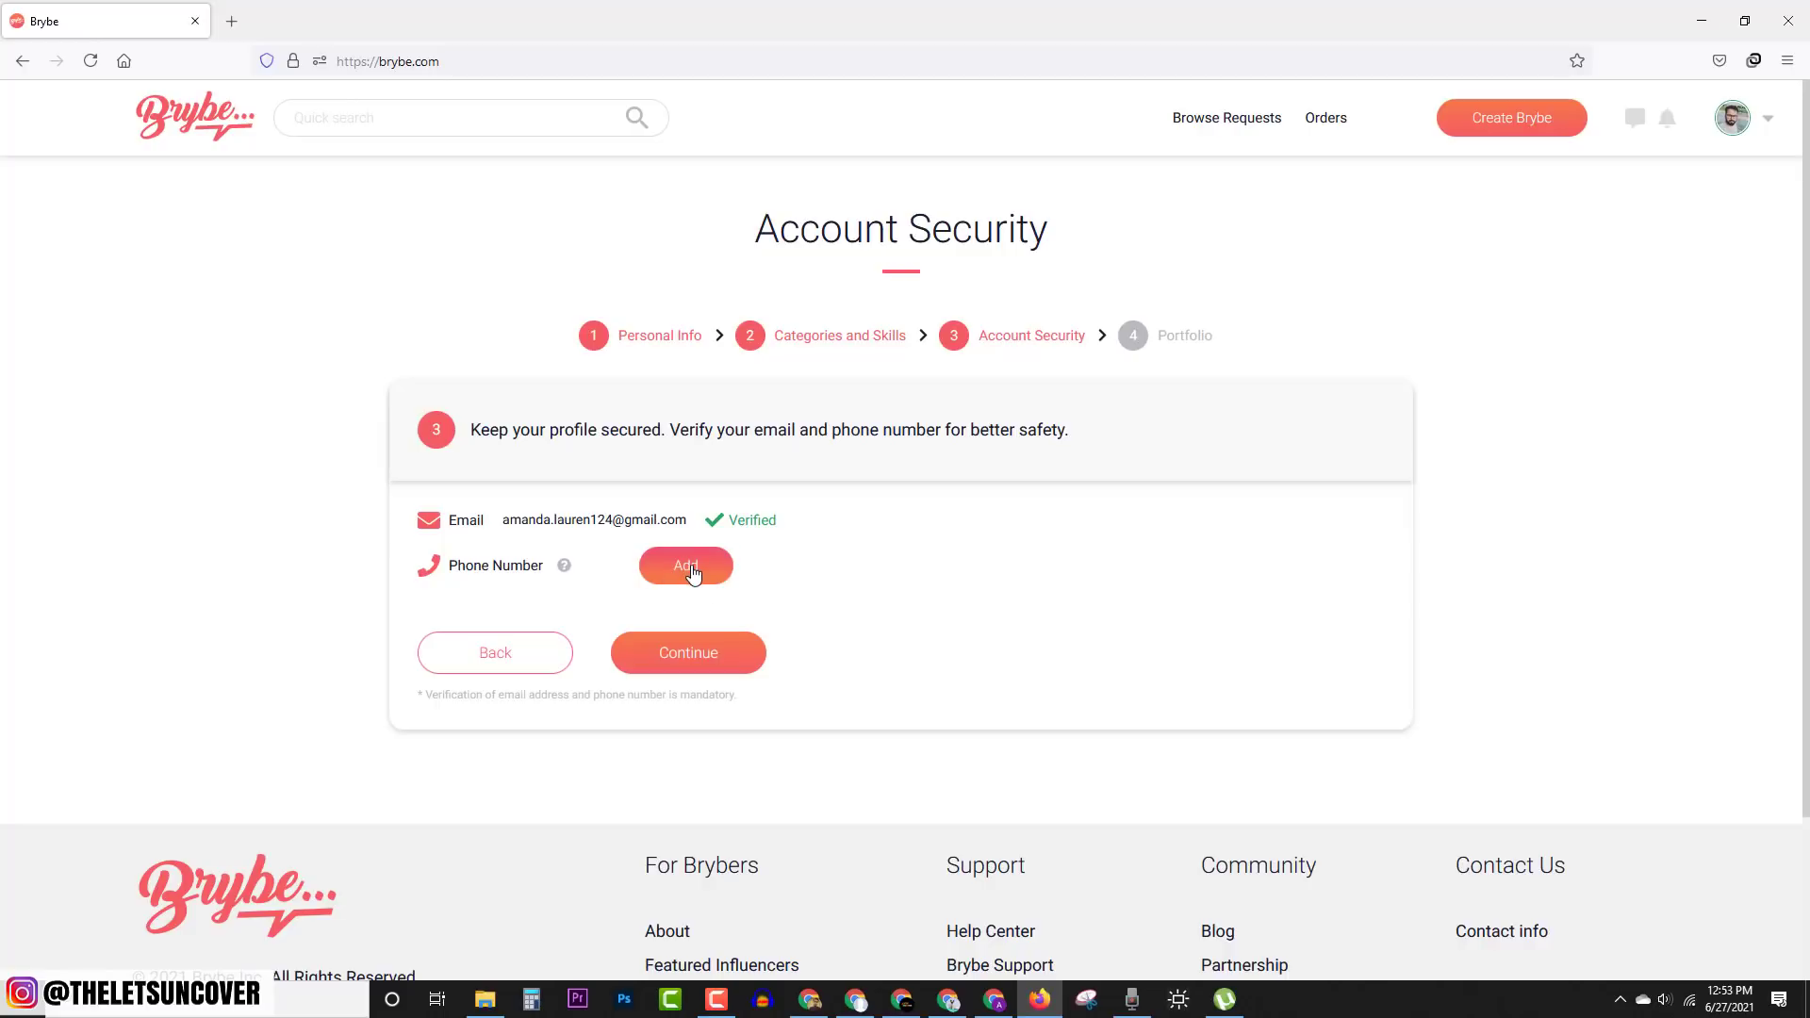
Verify the phone number by SMS with the received code, then continue to Portfolio.
click(692, 569)
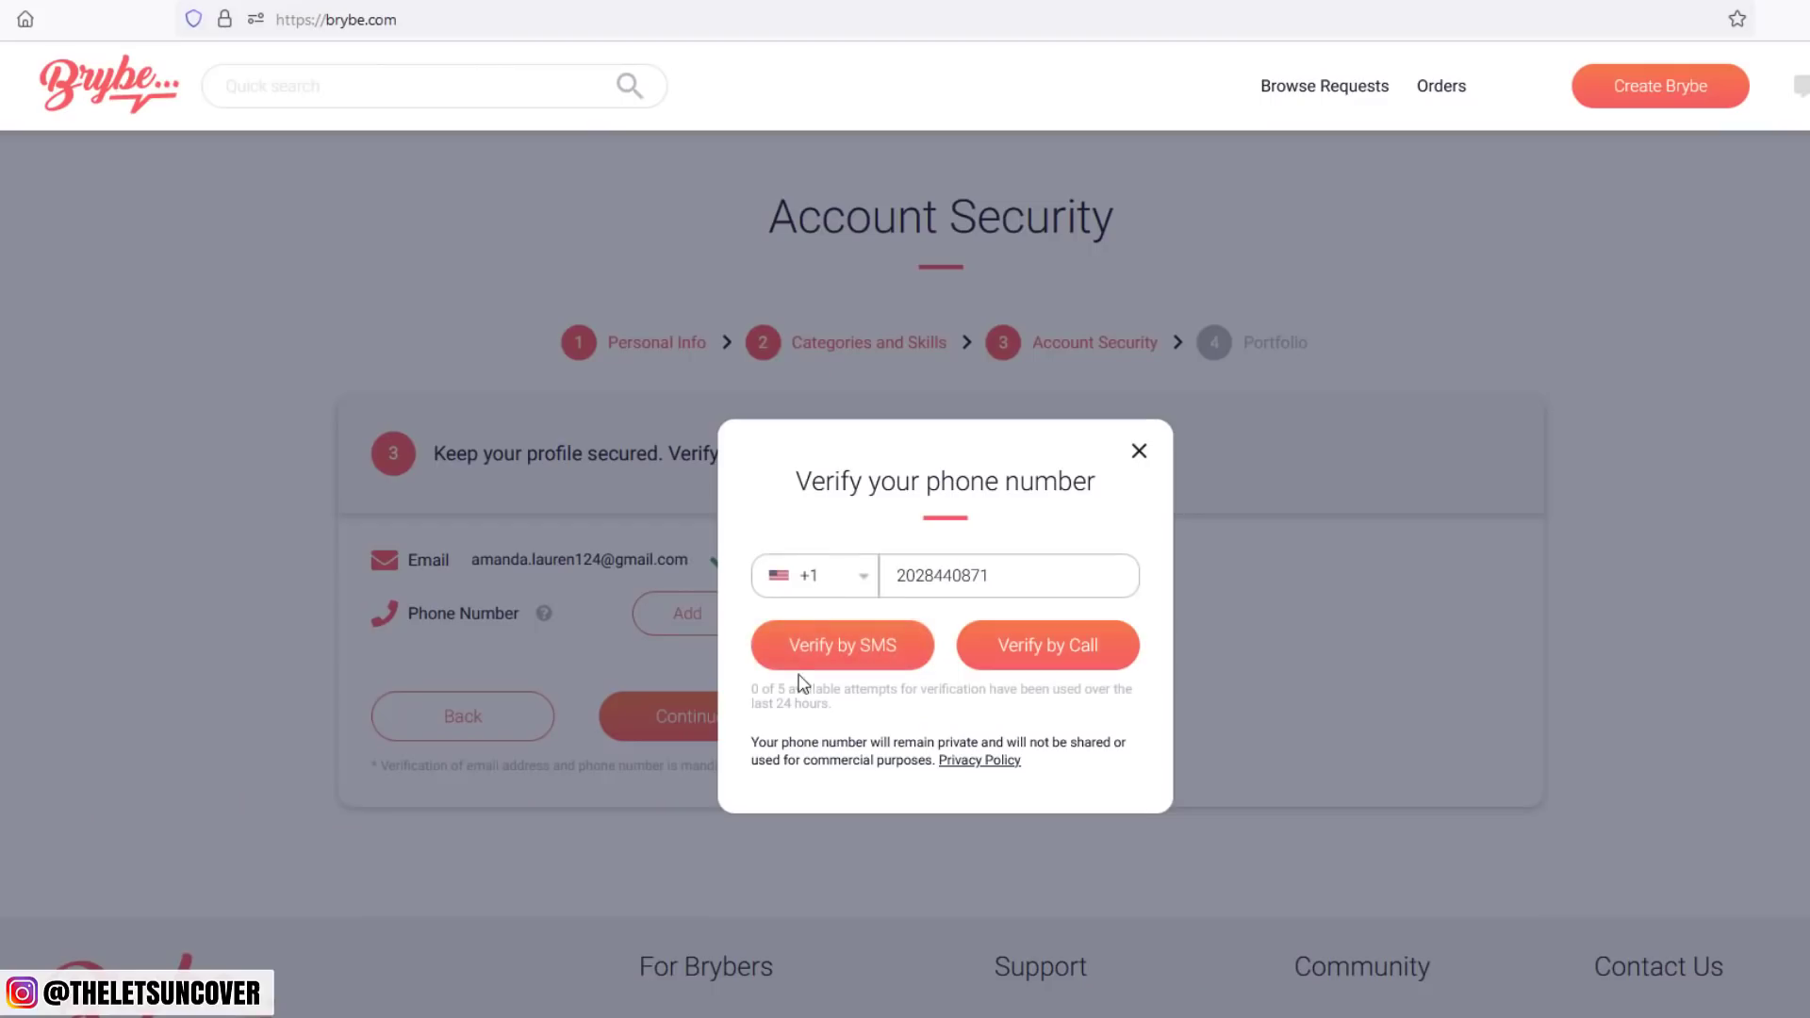
click(872, 660)
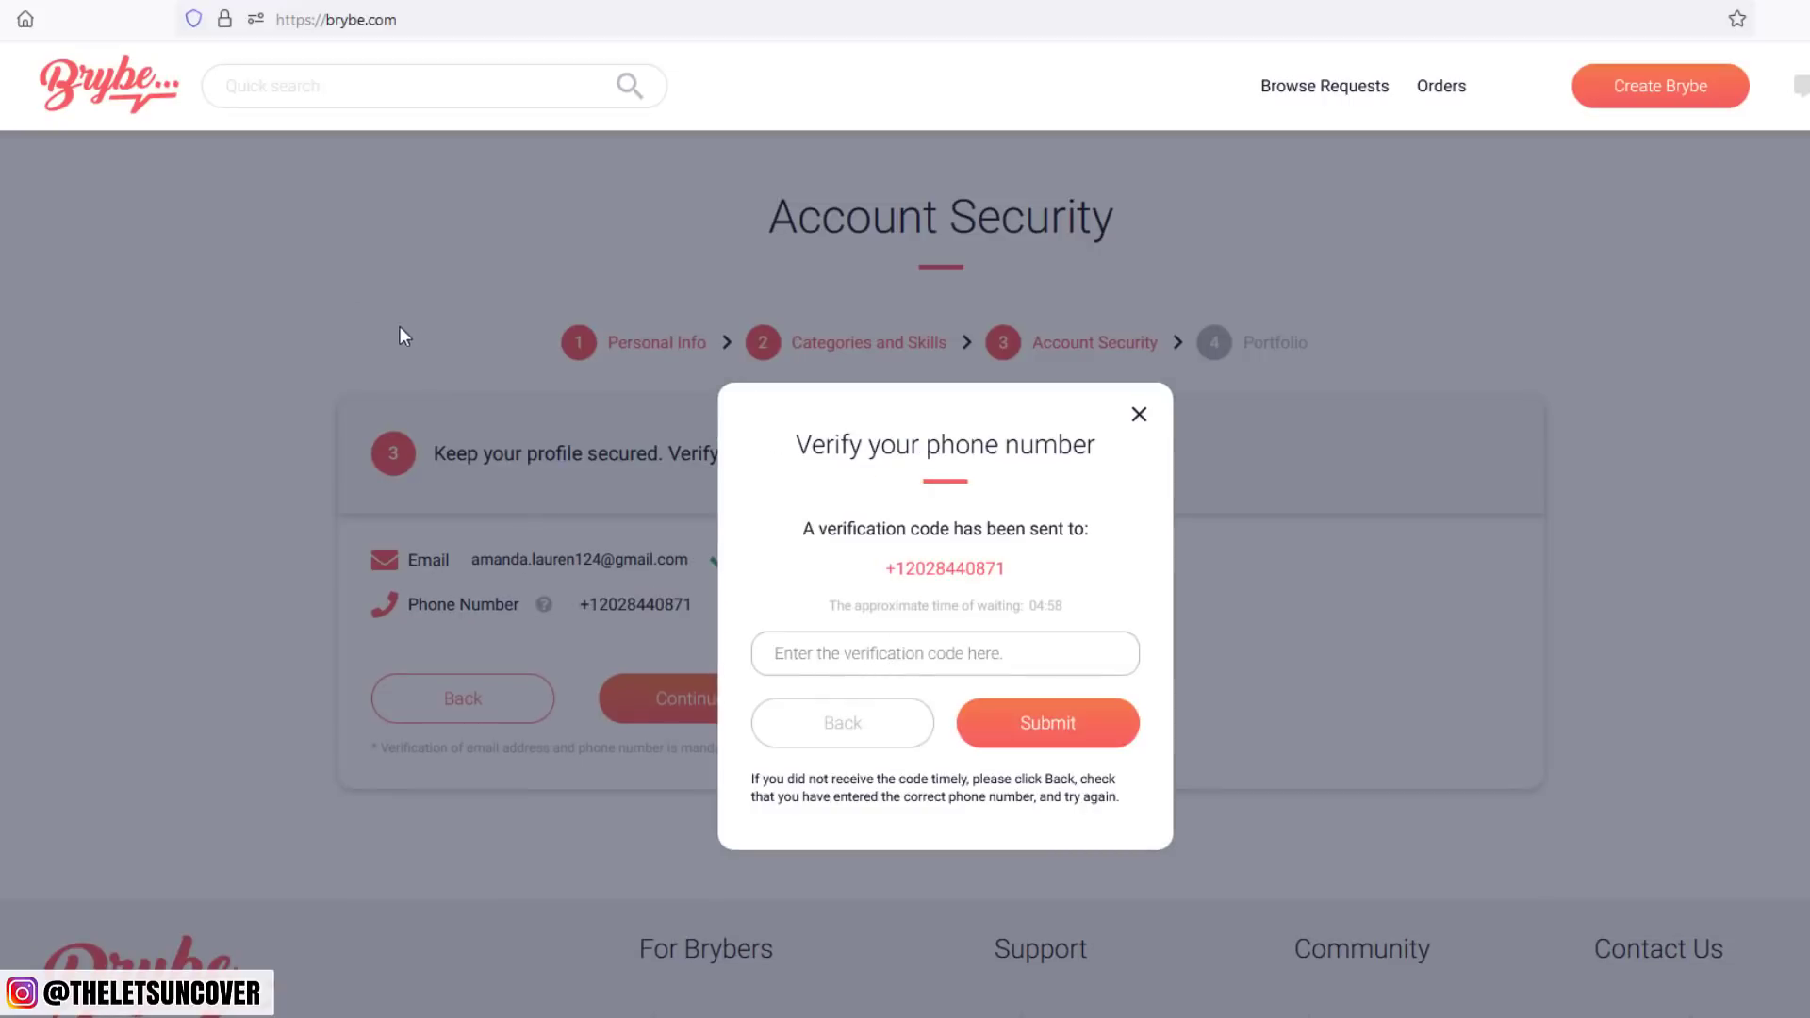
click(1094, 728)
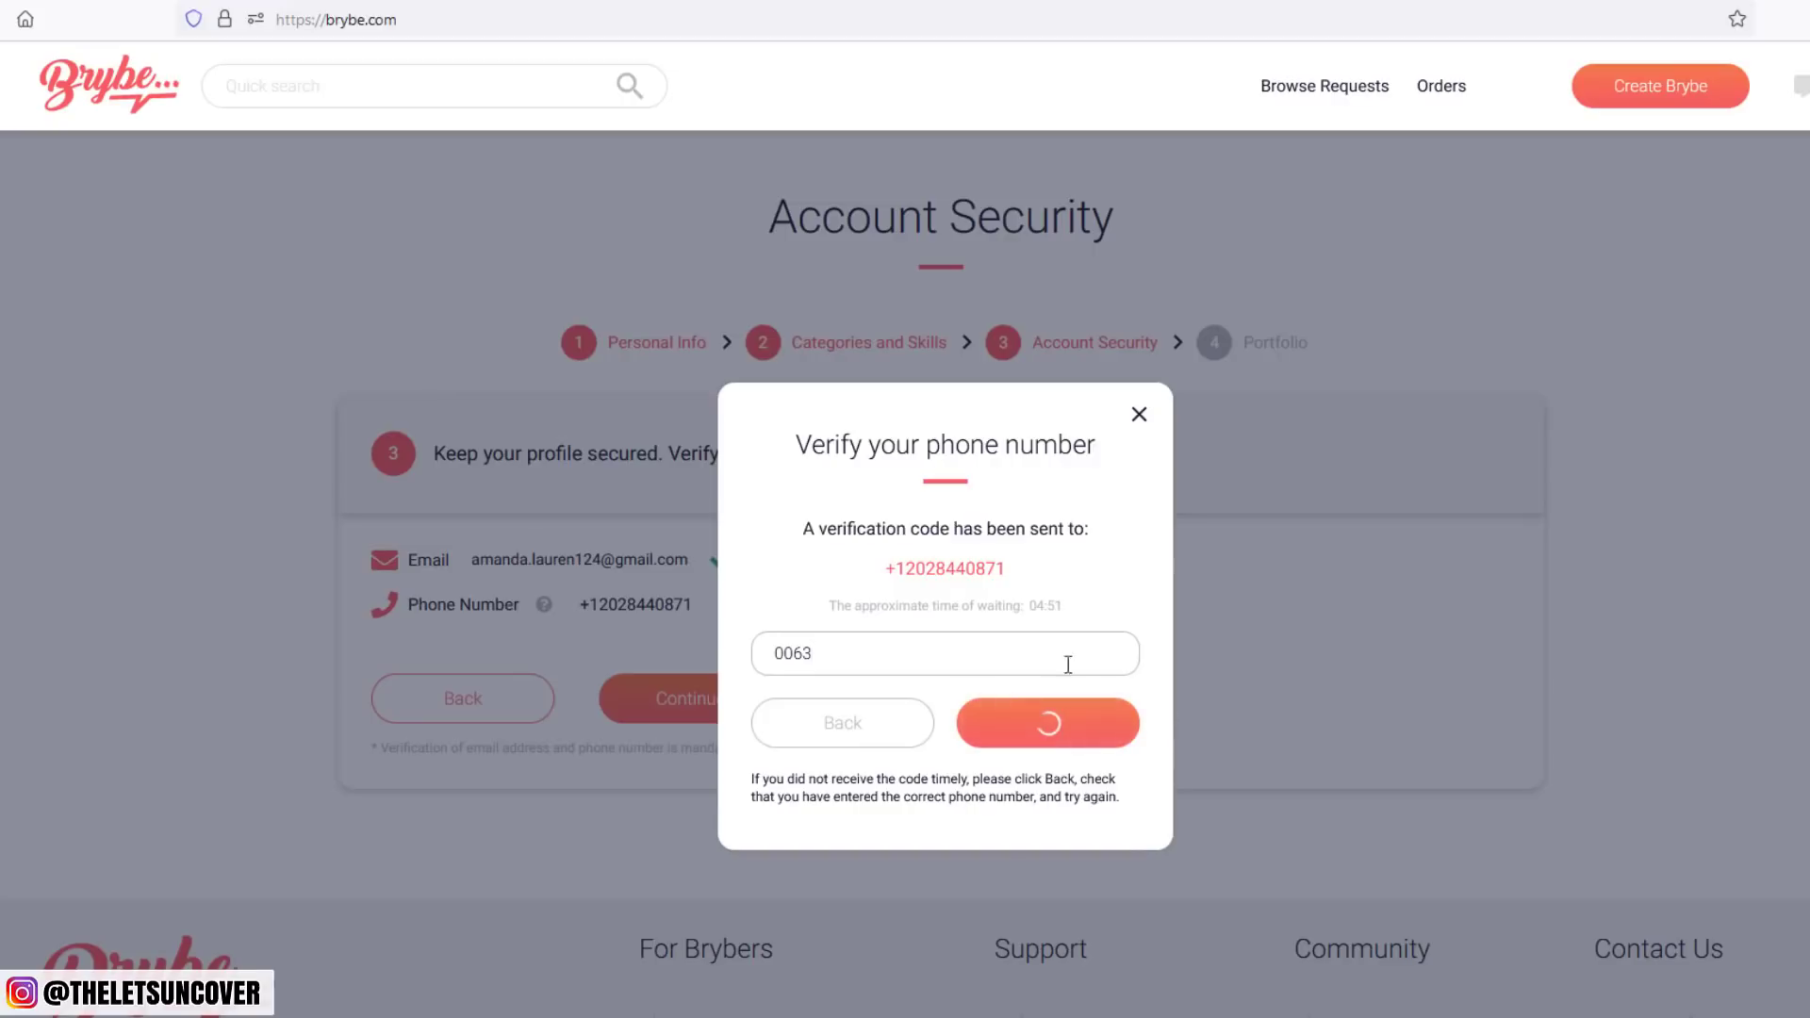
click(973, 698)
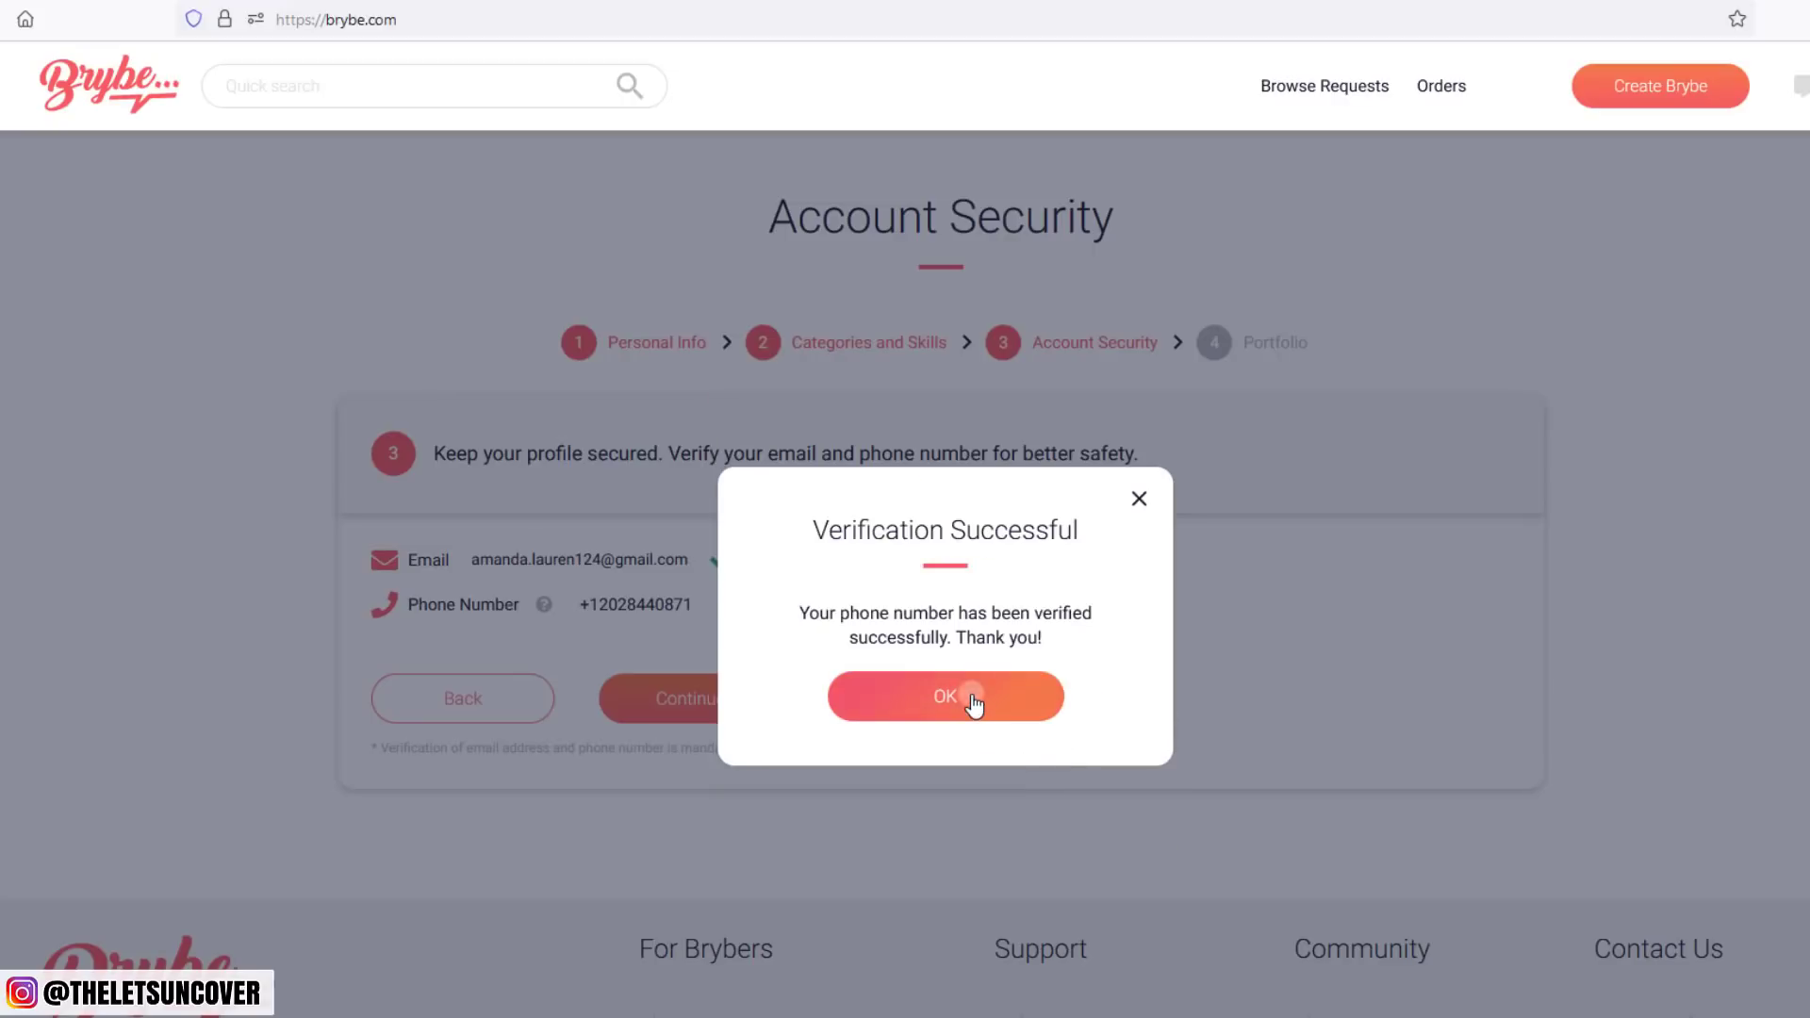
click(712, 721)
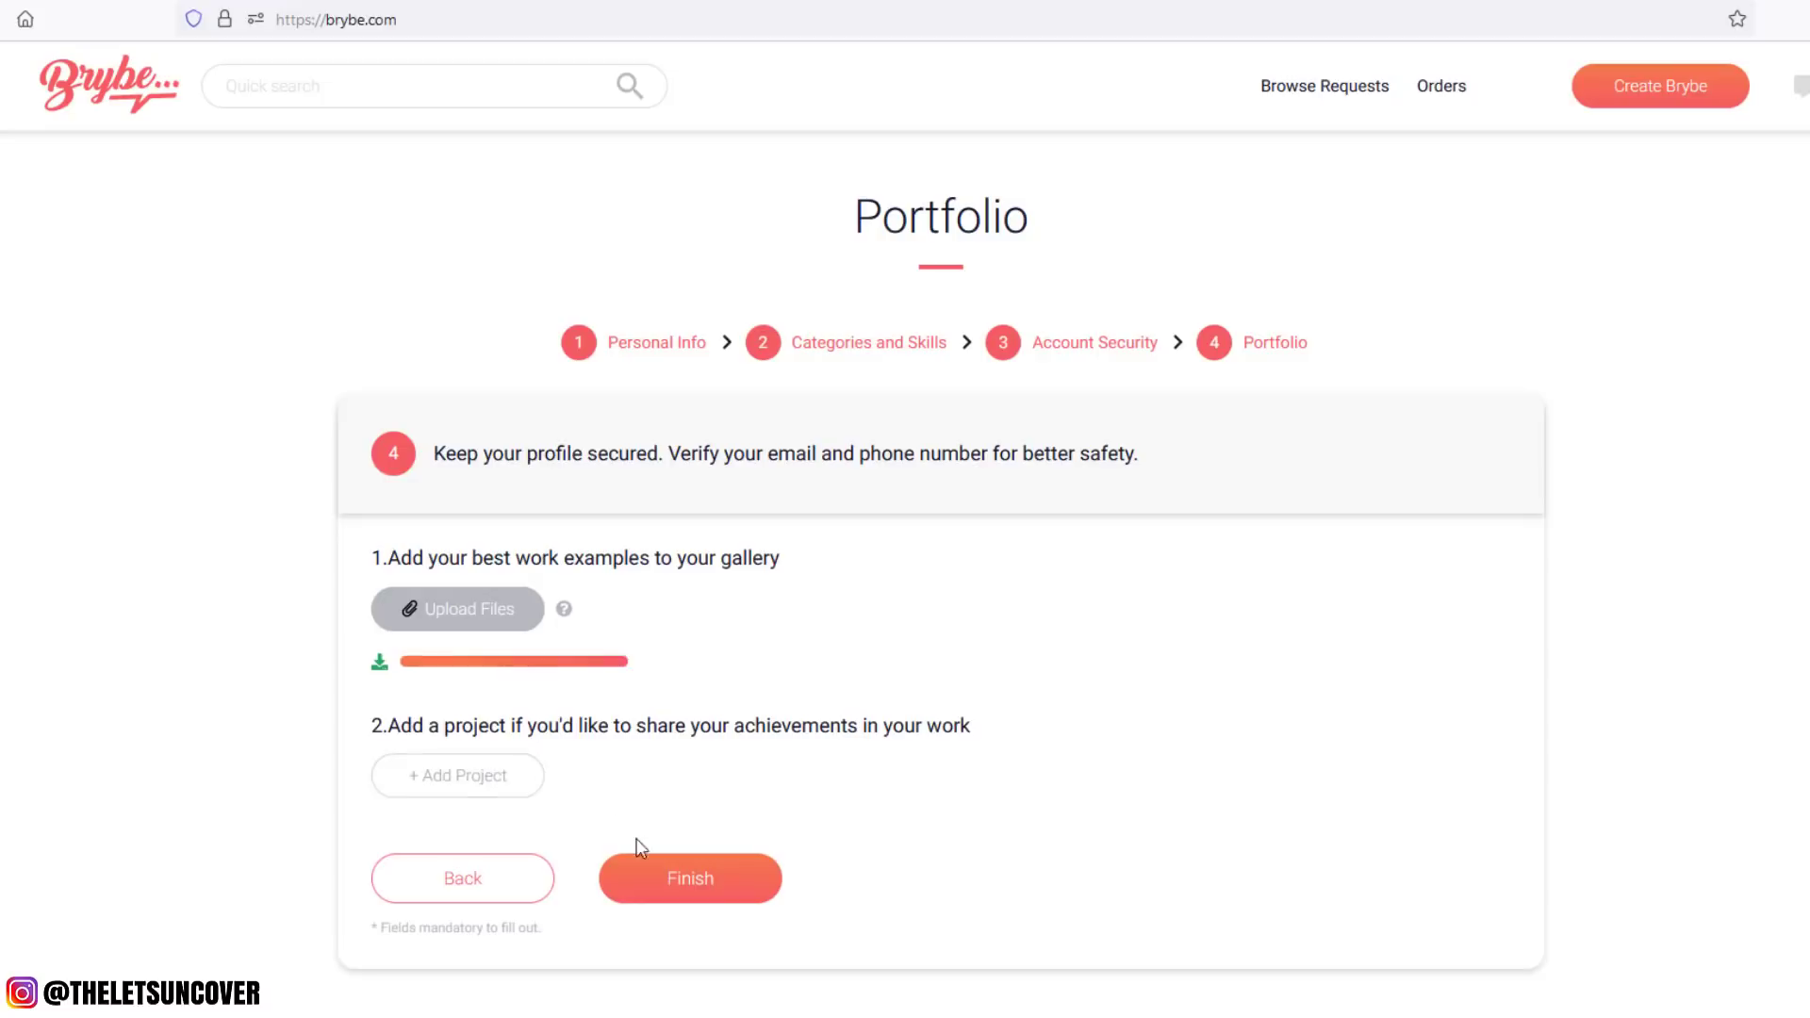
Add a 'Digital Market' portfolio project with description and file, finish setup, and start a new Brybe.
scroll(485, 830, down, 1)
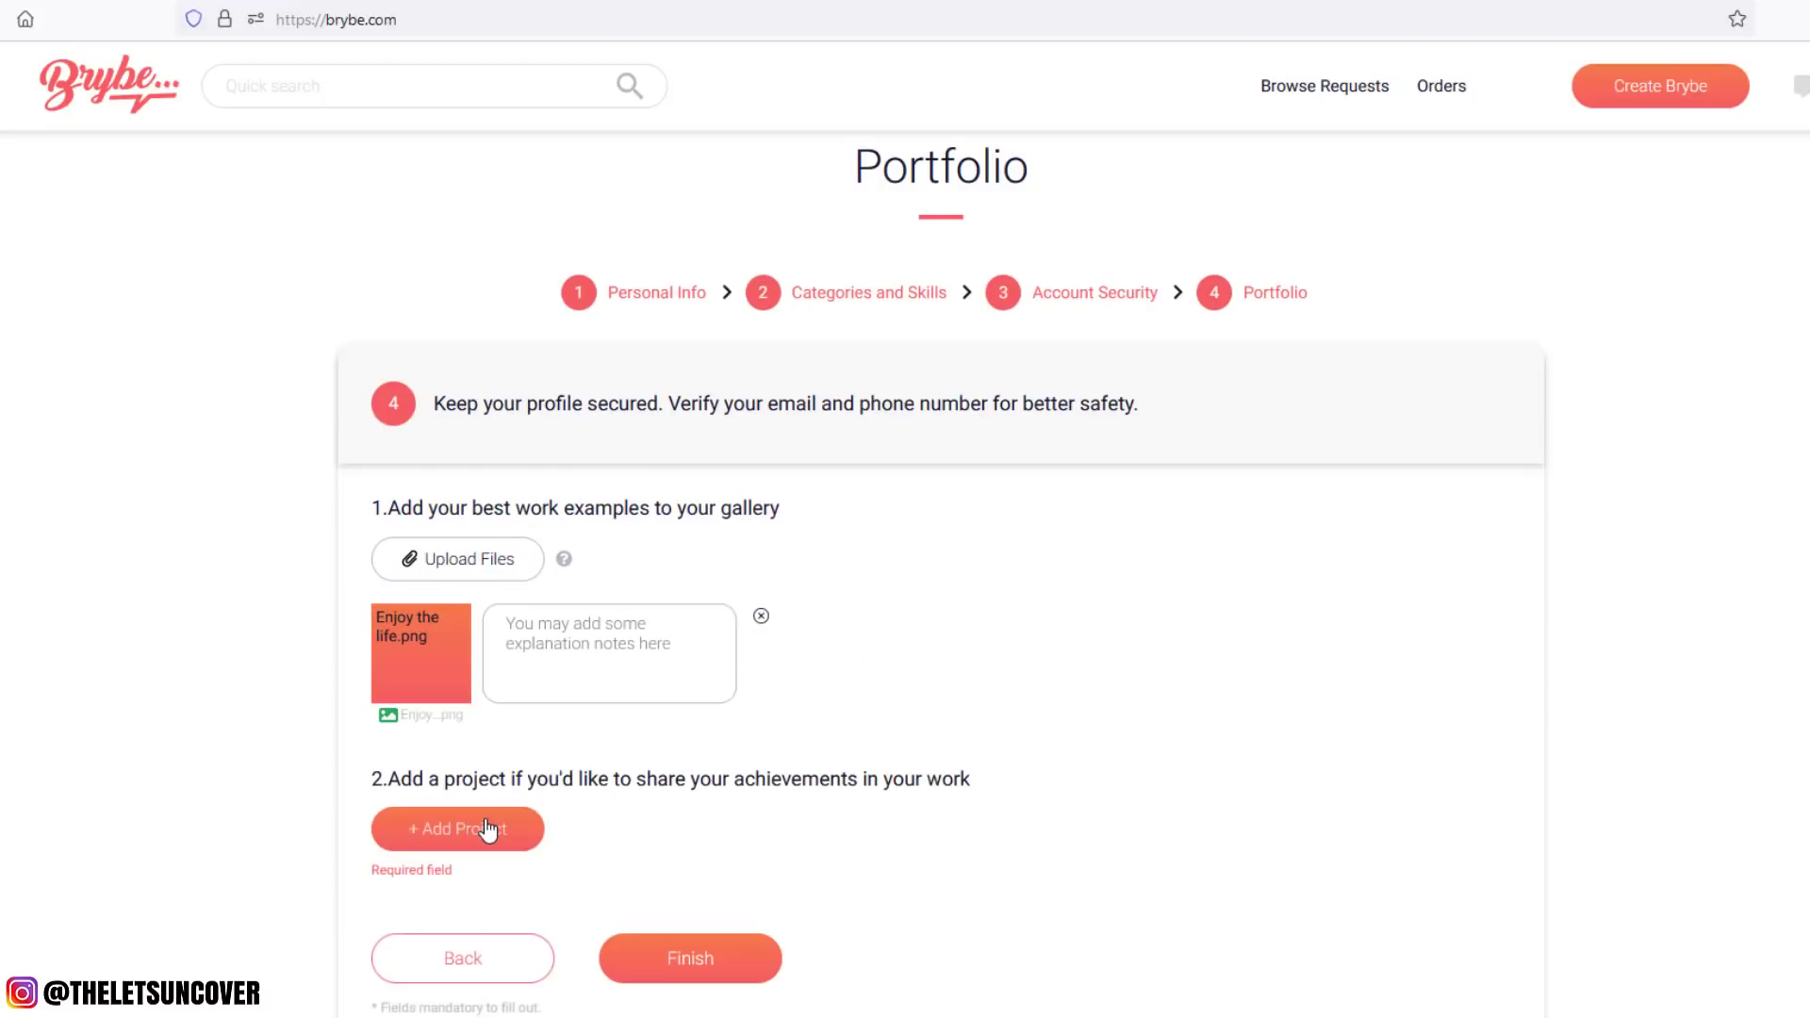
click(485, 830)
scroll(525, 655, down, 6)
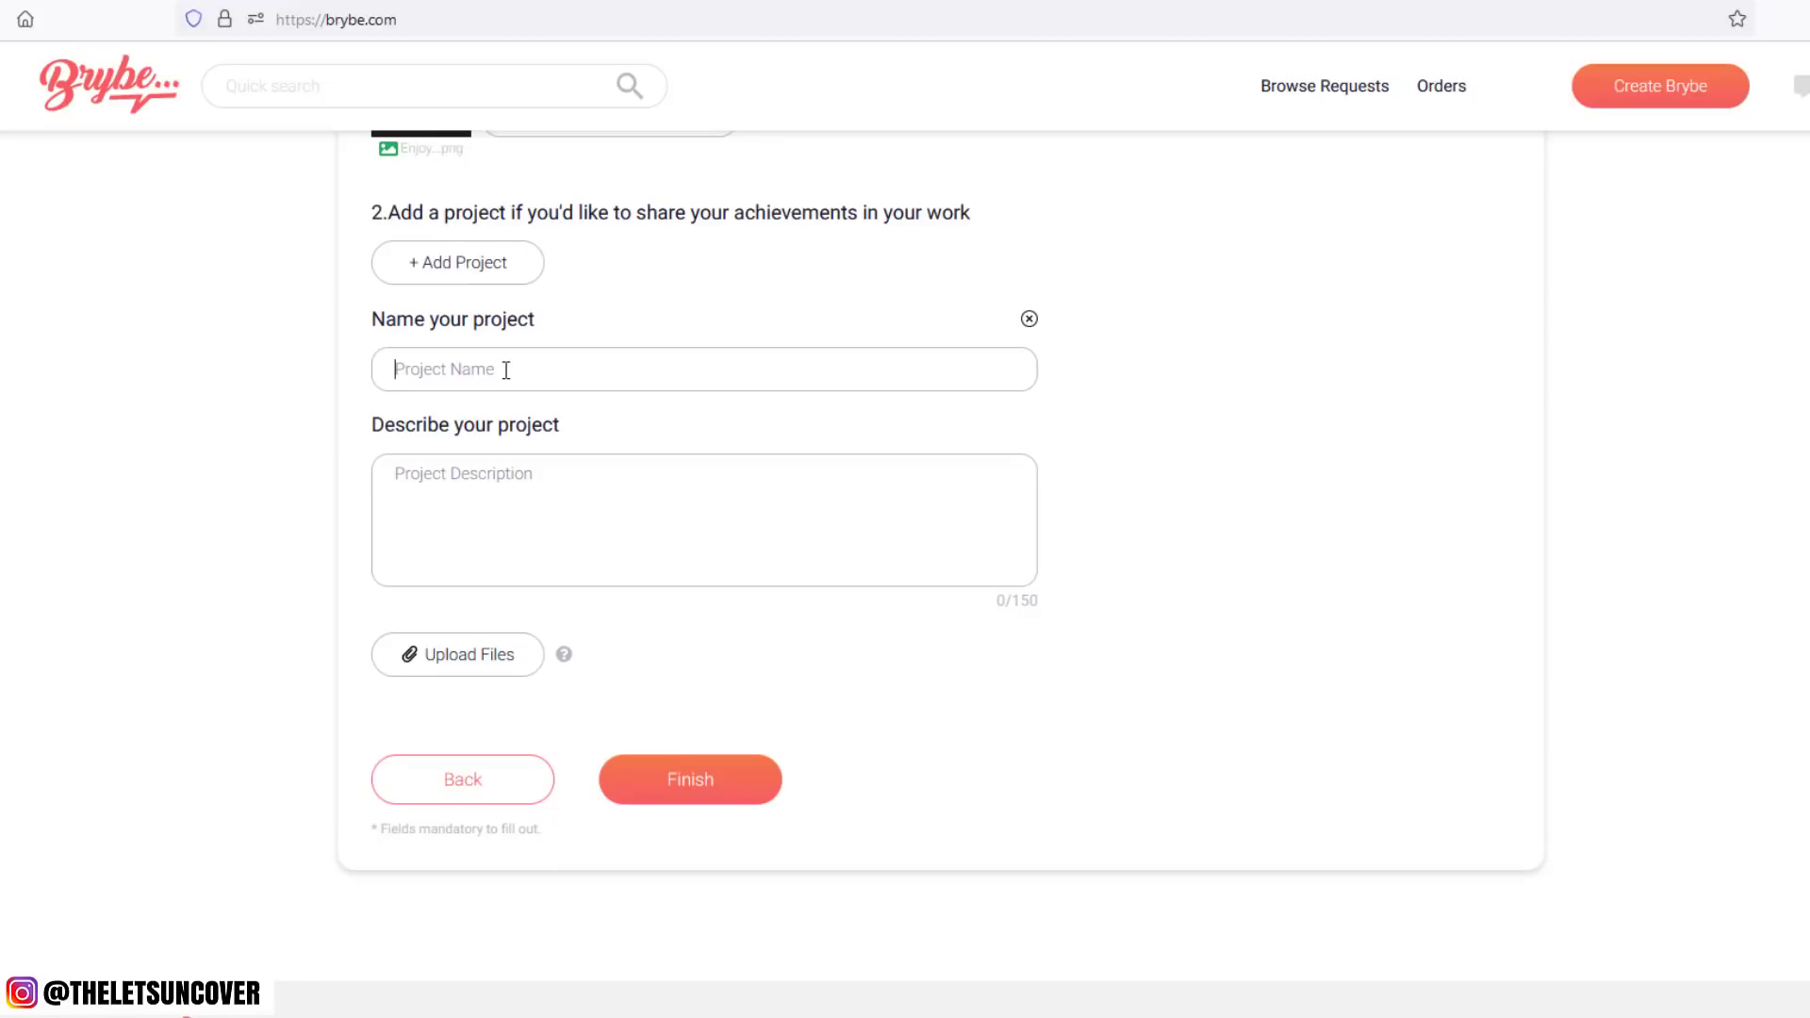
text(Digital Marketing)
text(I have helped this business to get a lot of sales.)
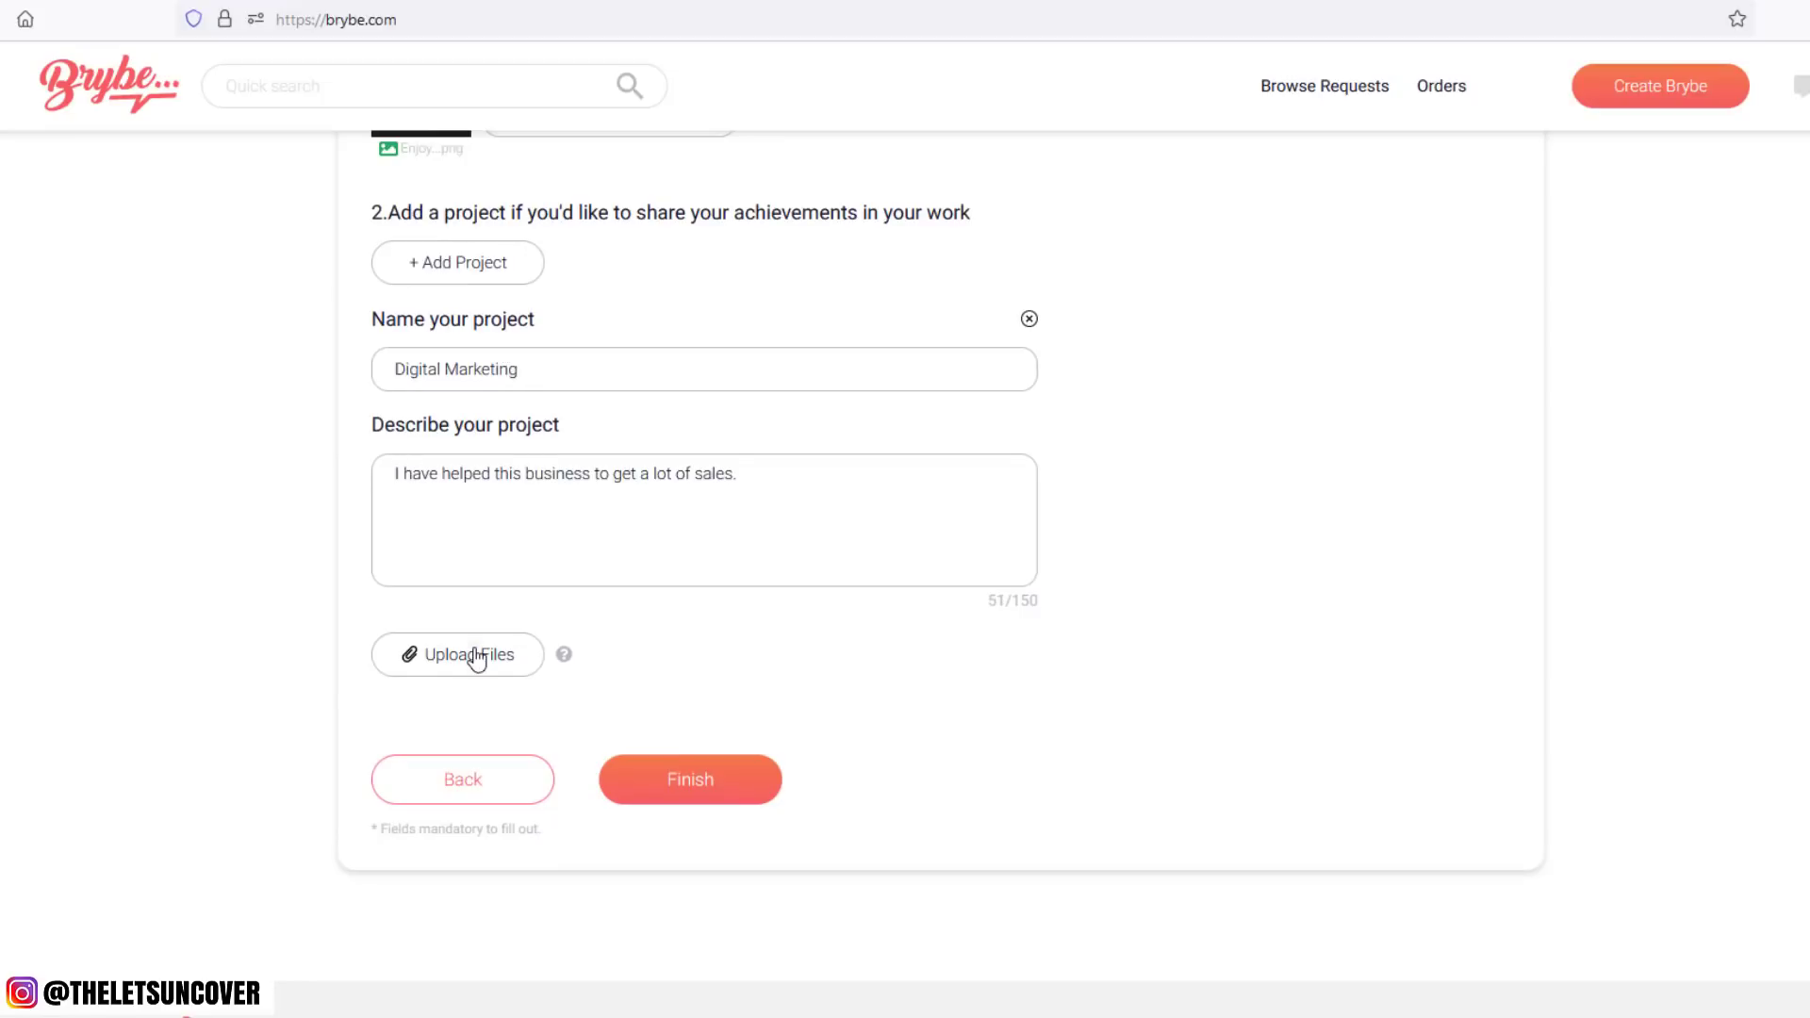
click(496, 672)
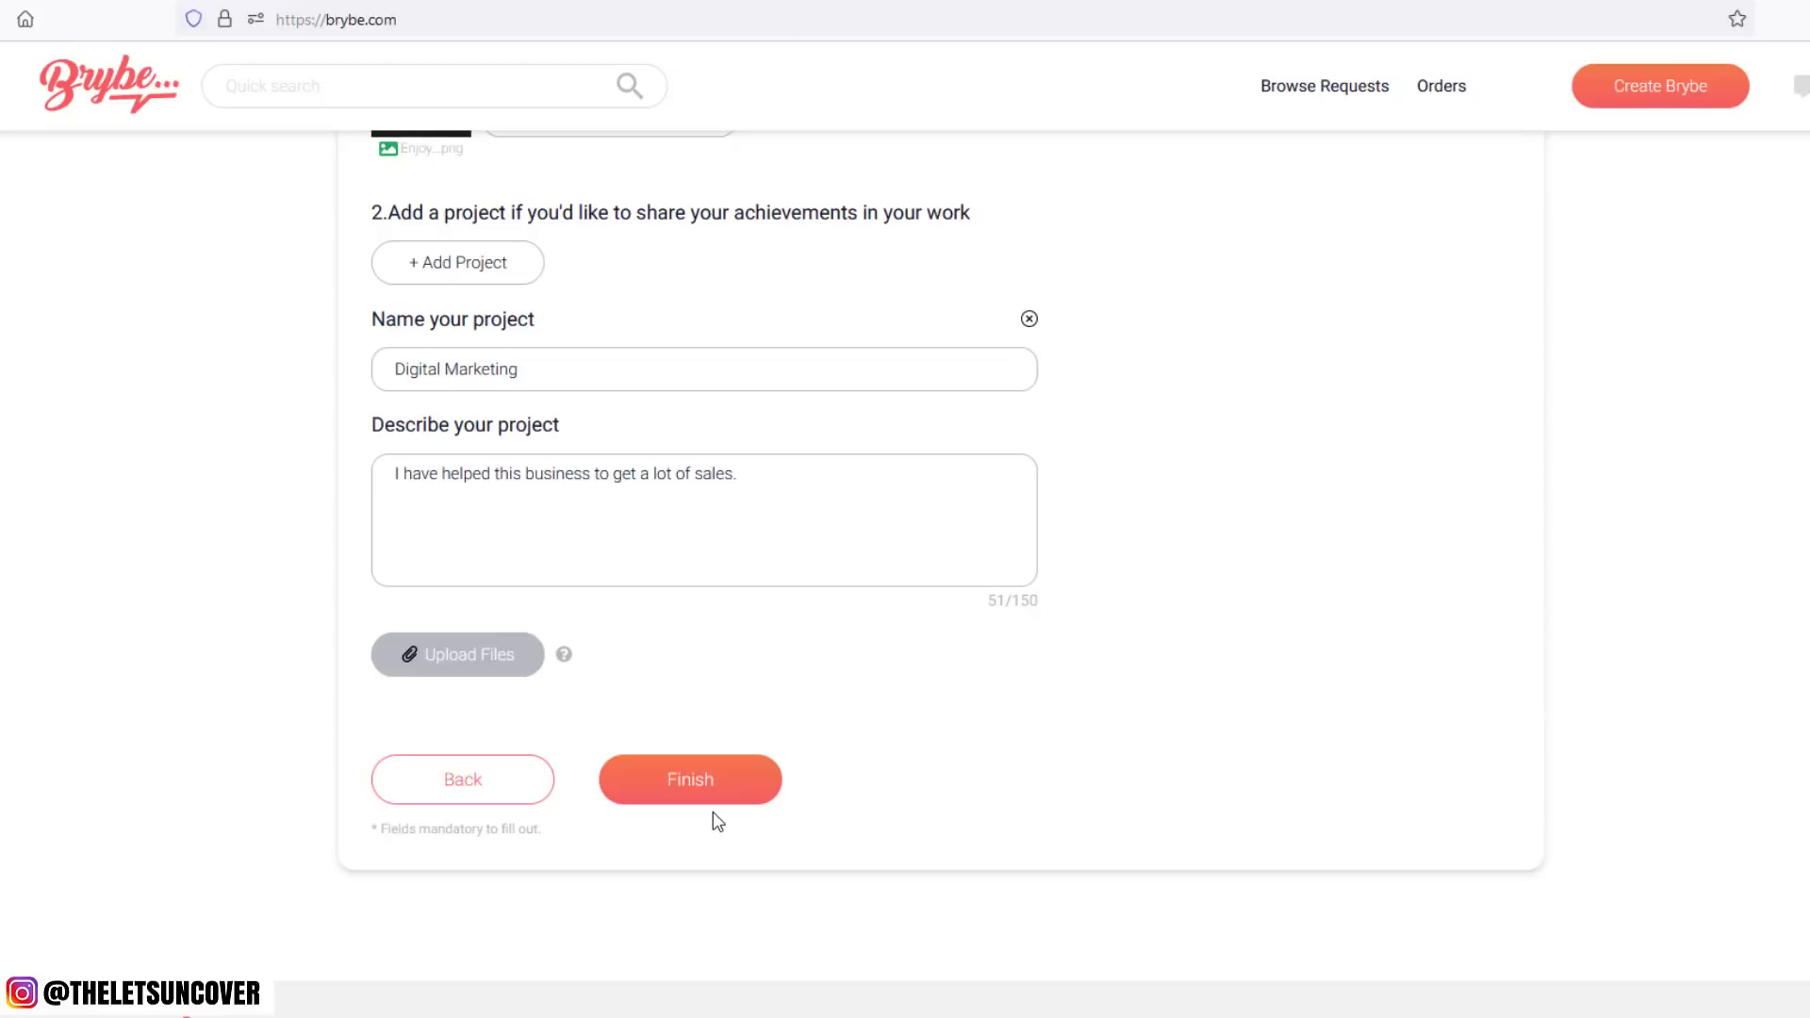
click(716, 813)
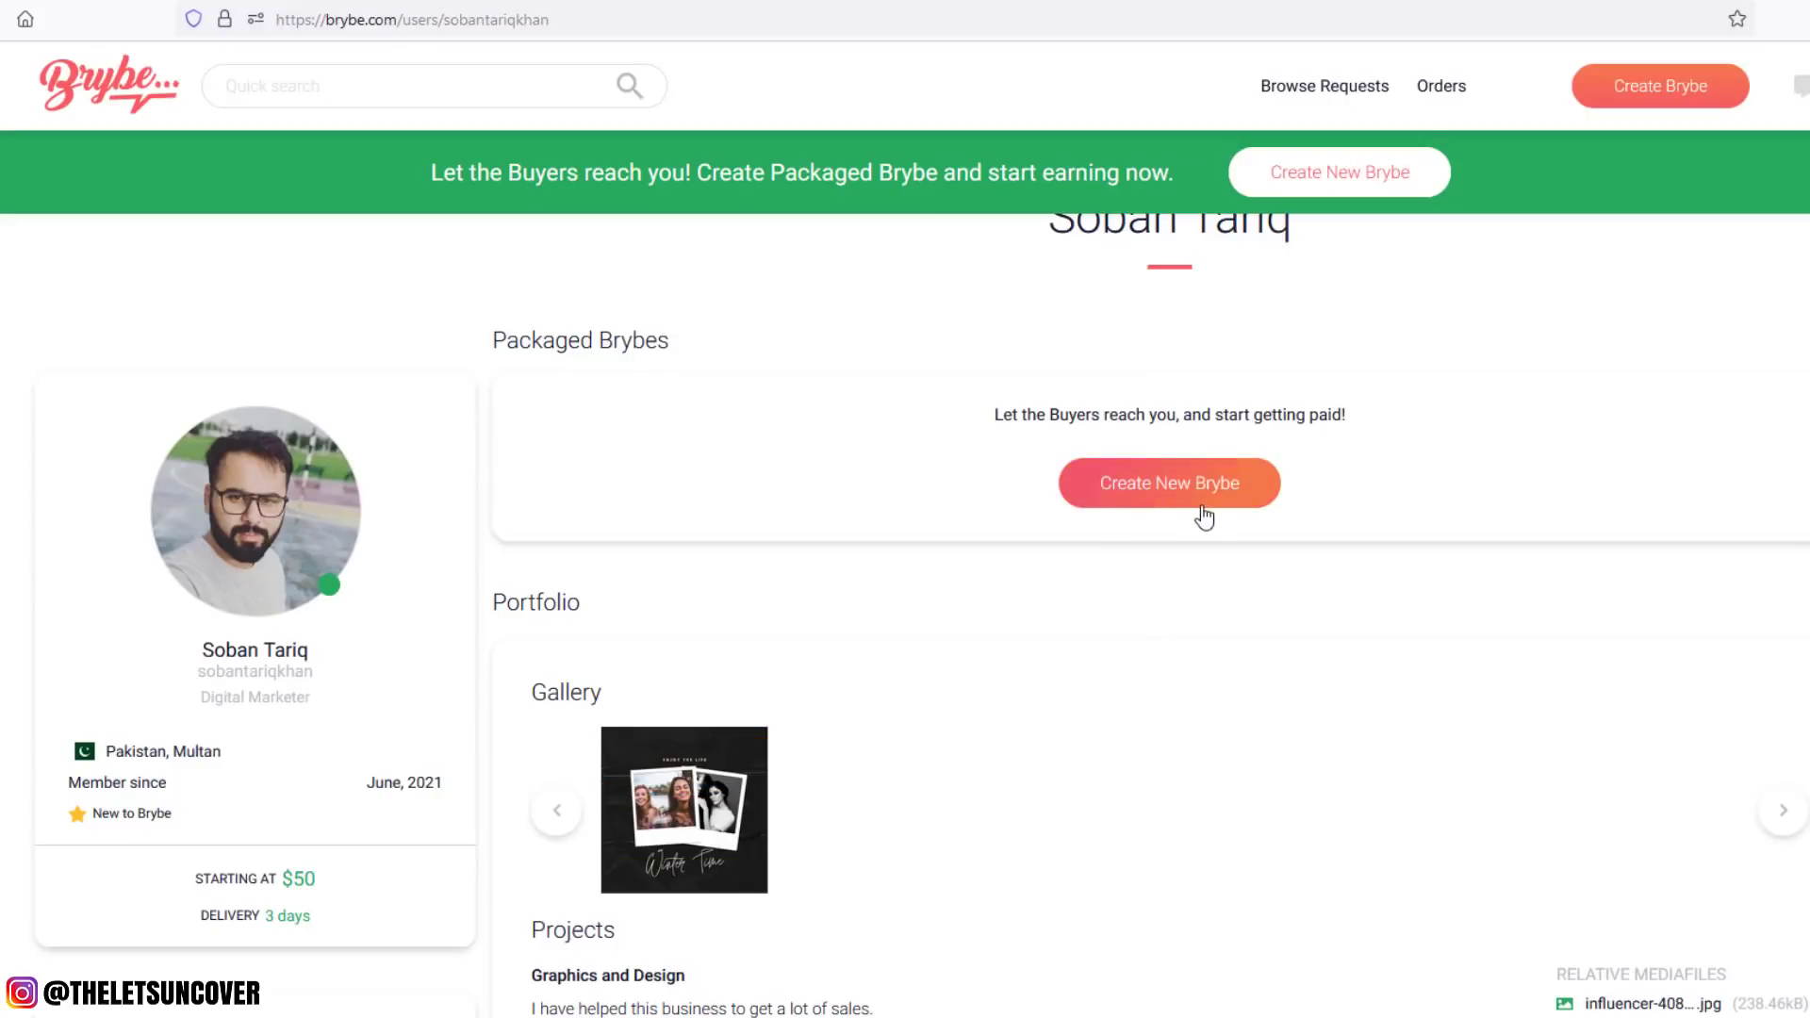
click(1217, 485)
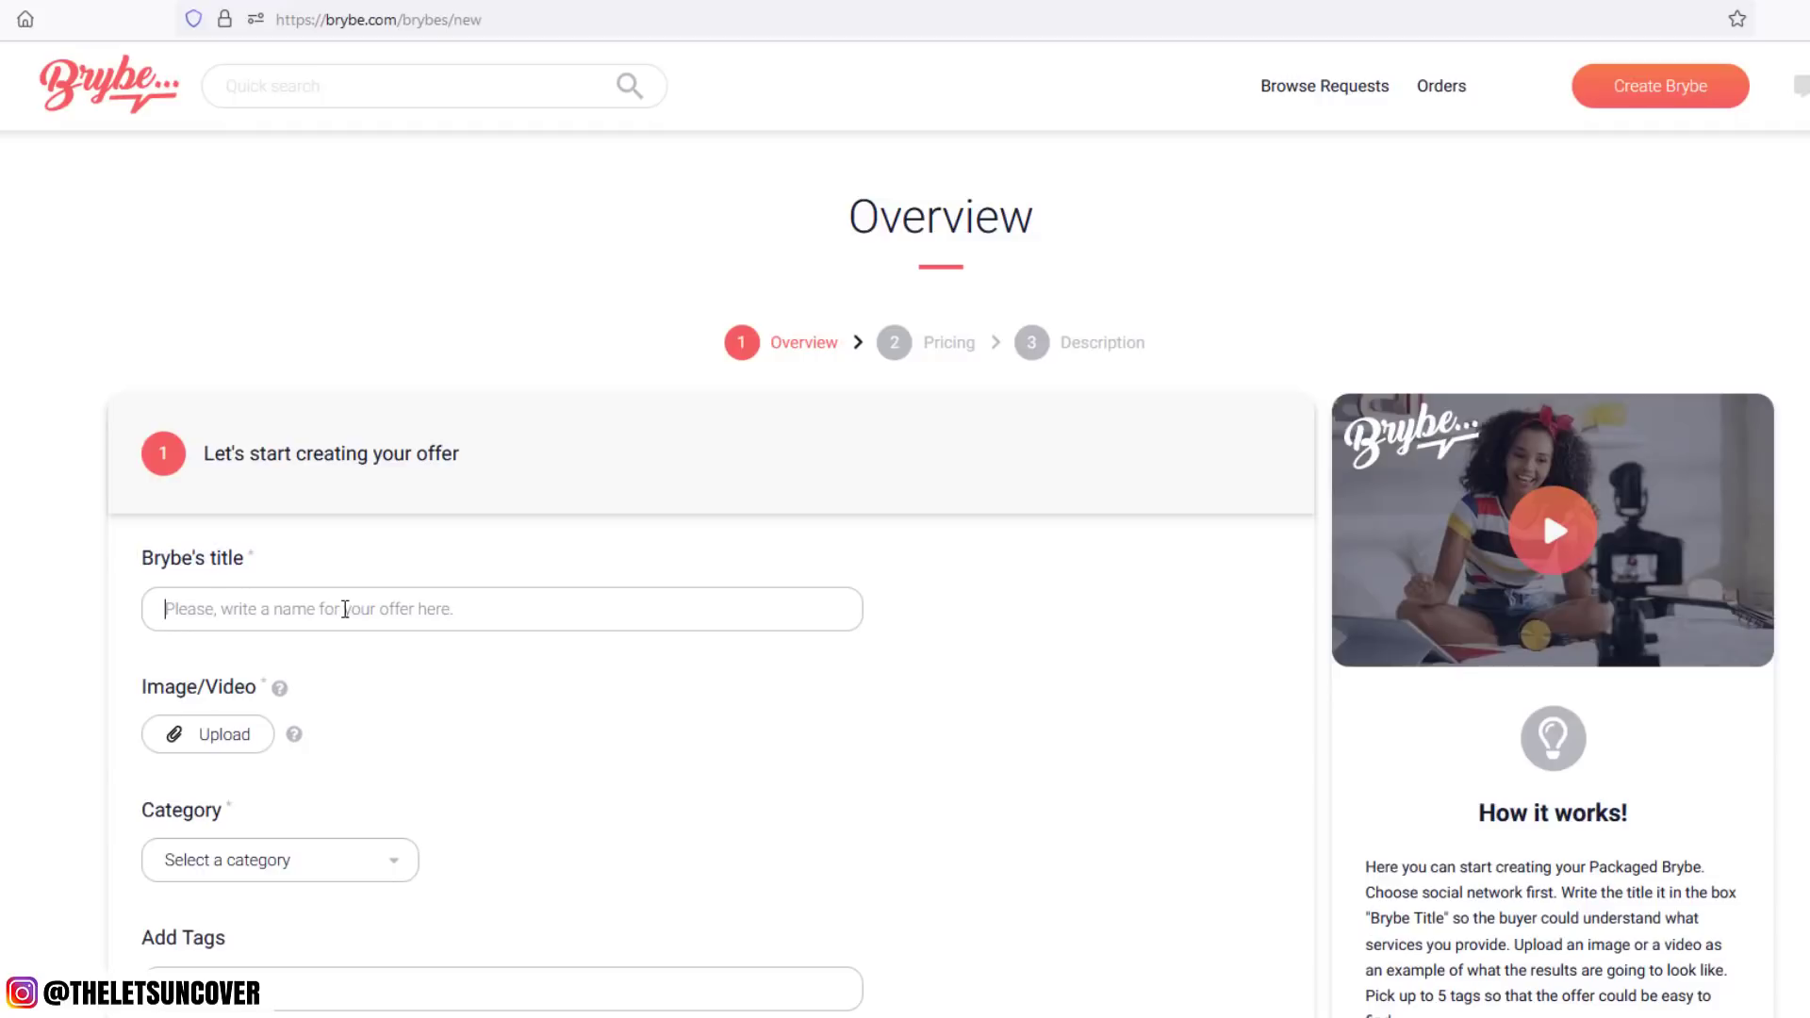
Title the offer 'I will run google ads for you.' under Digital Marketing / E-Commerce Marketing.
text(I will run google ads for)
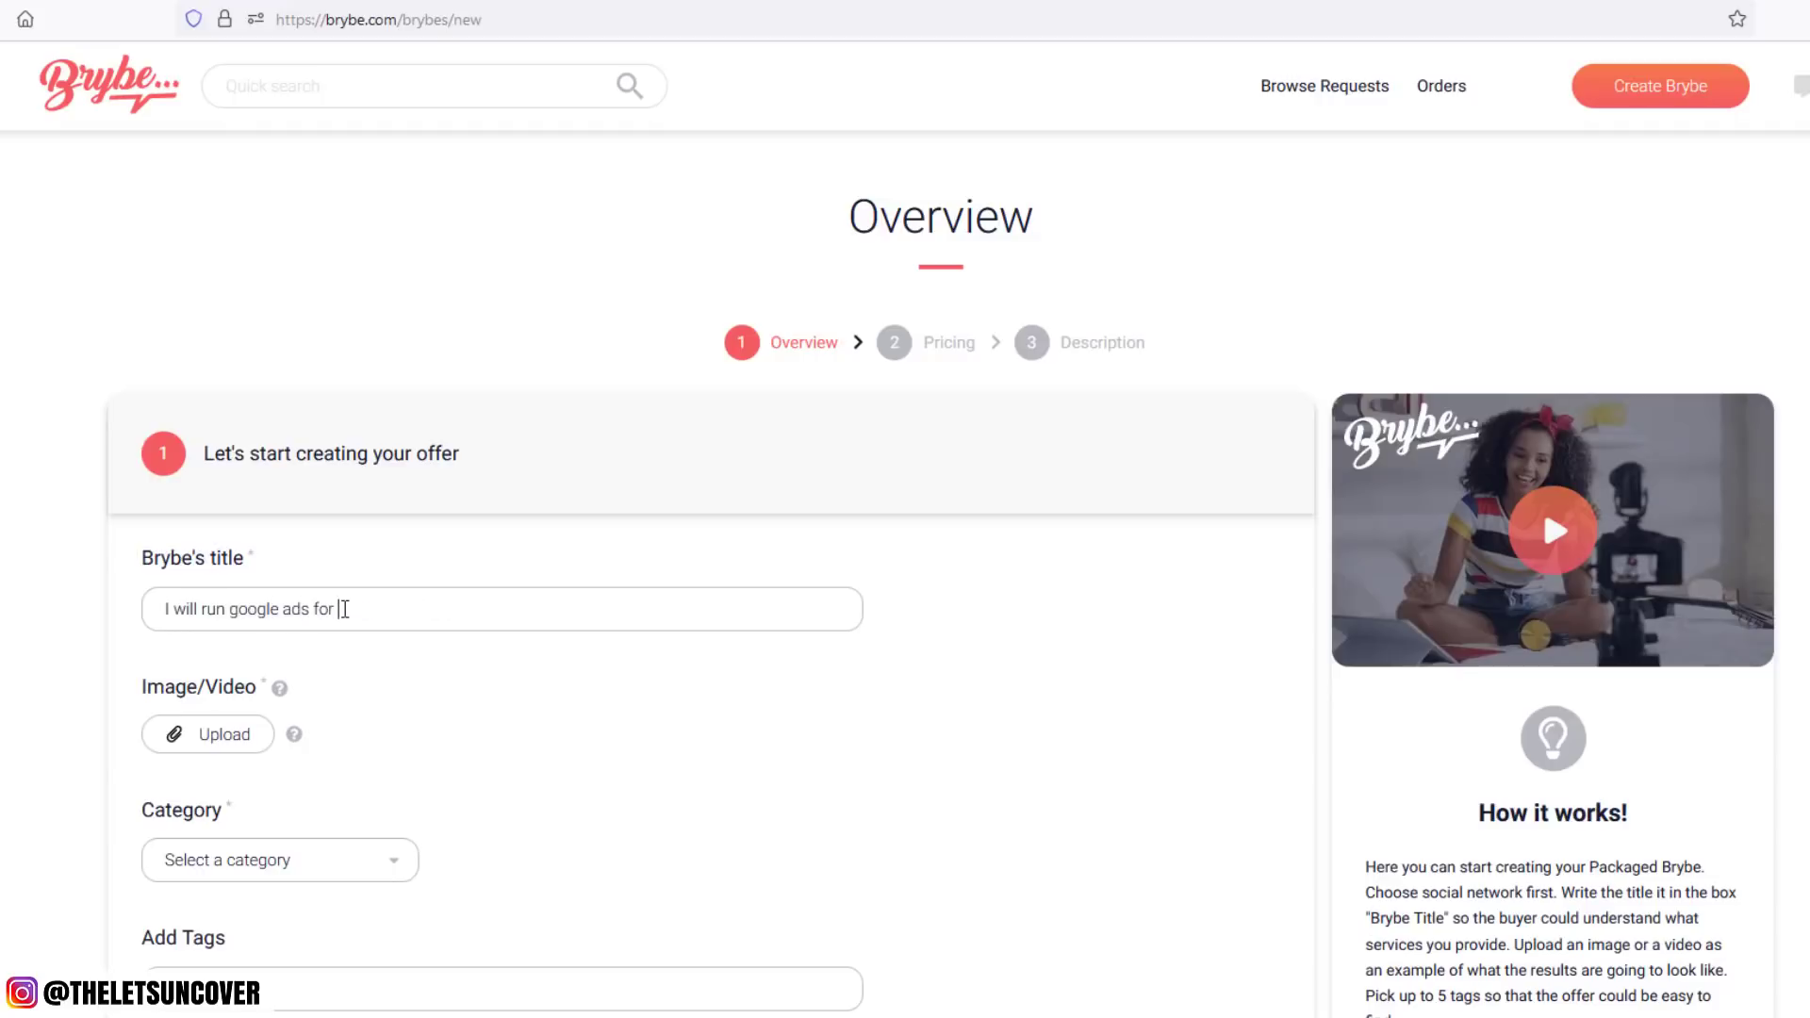
text( you.)
scroll(360, 766, down, 1)
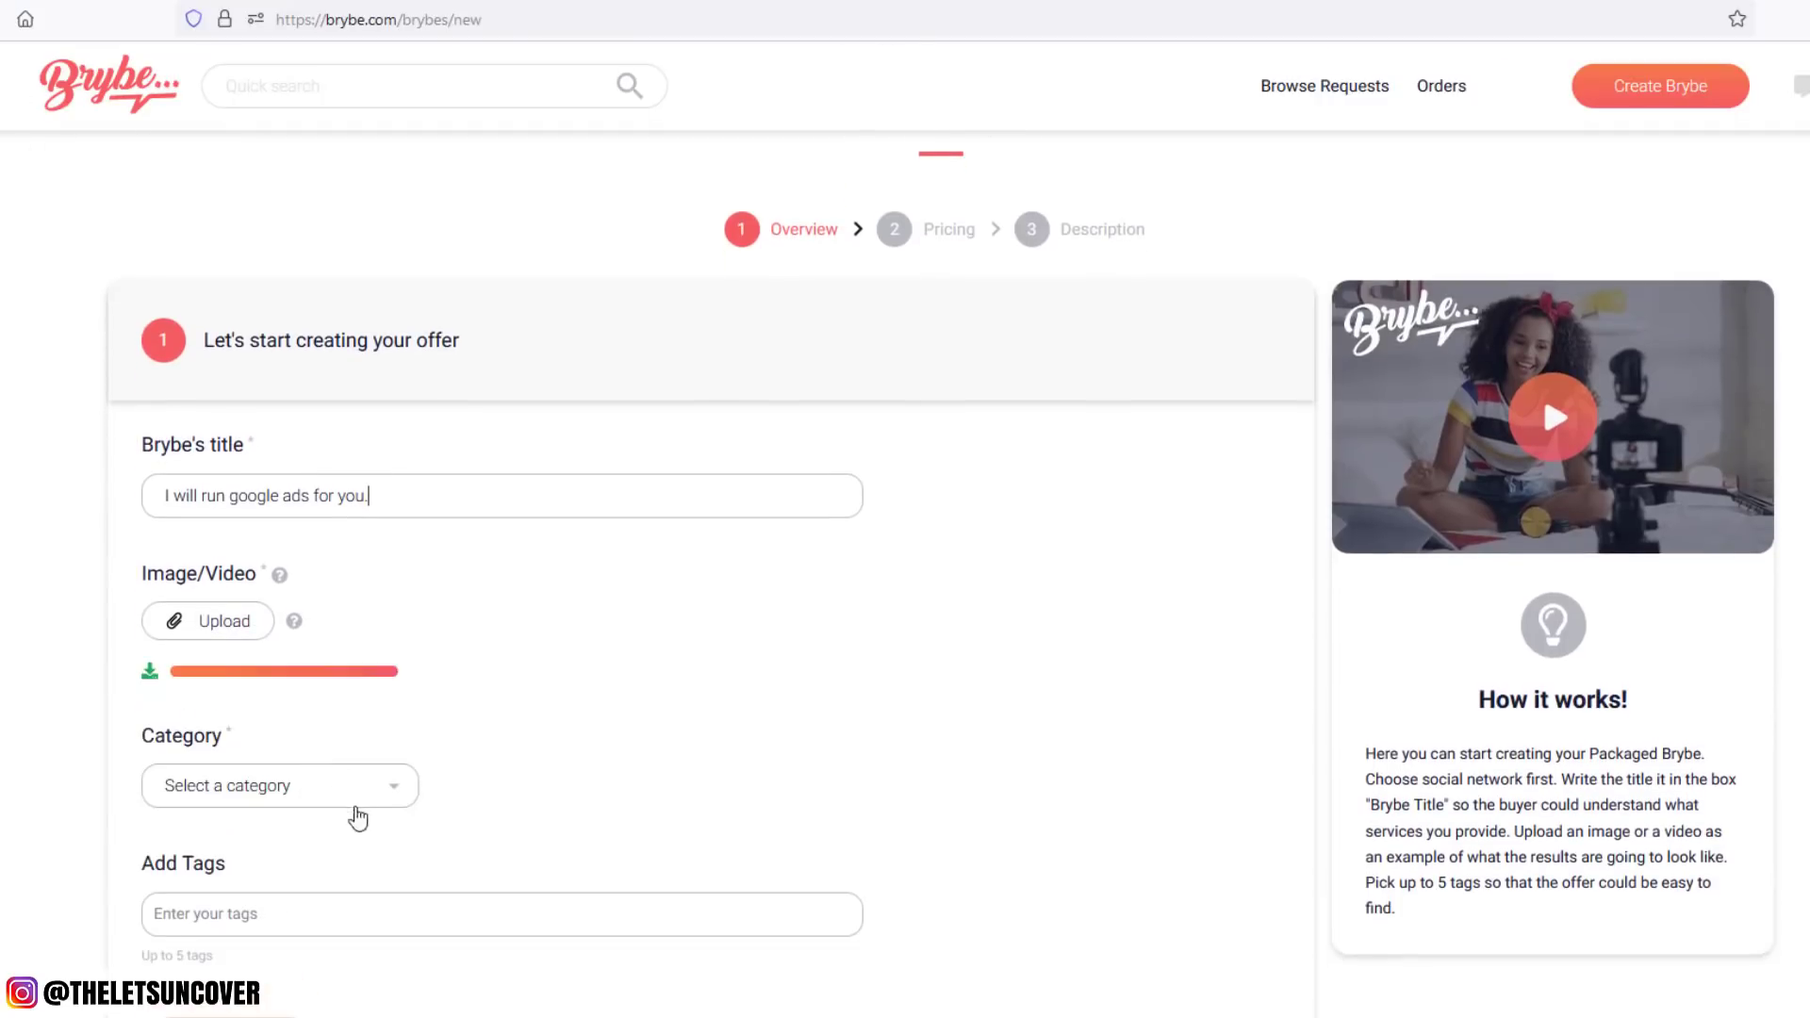
click(358, 800)
scroll(396, 815, down, 2)
click(264, 611)
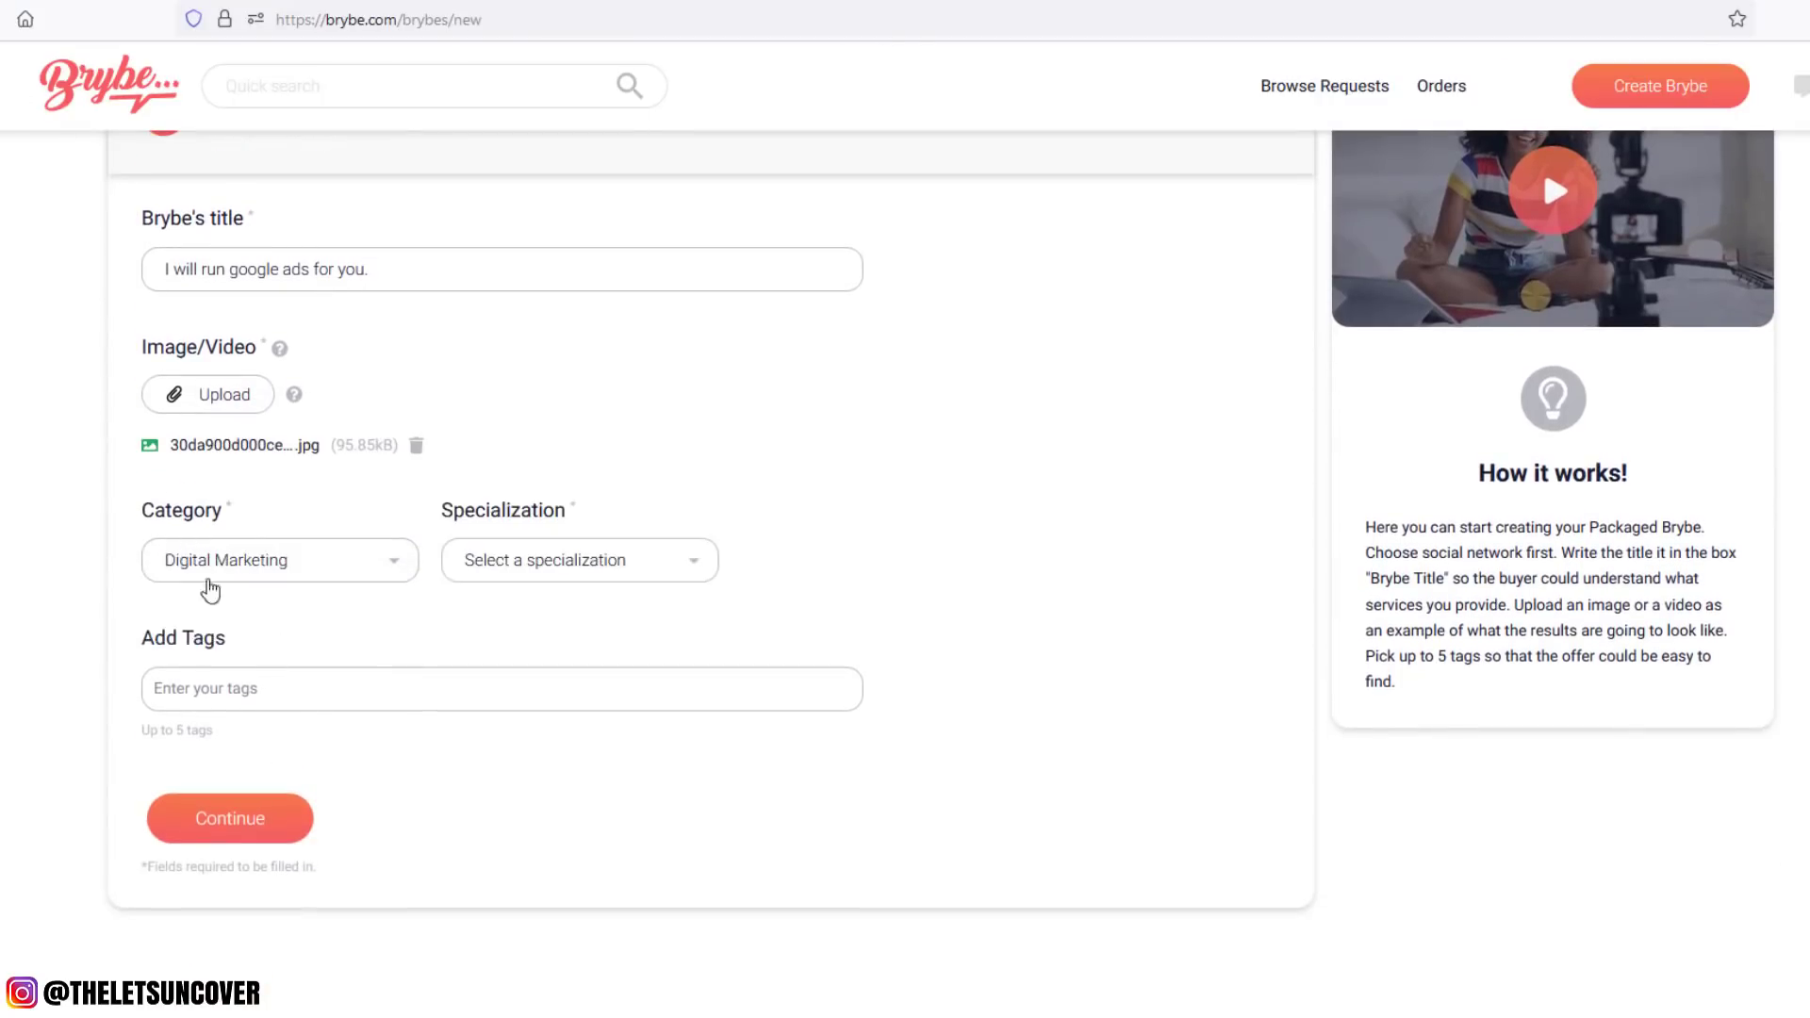
click(599, 570)
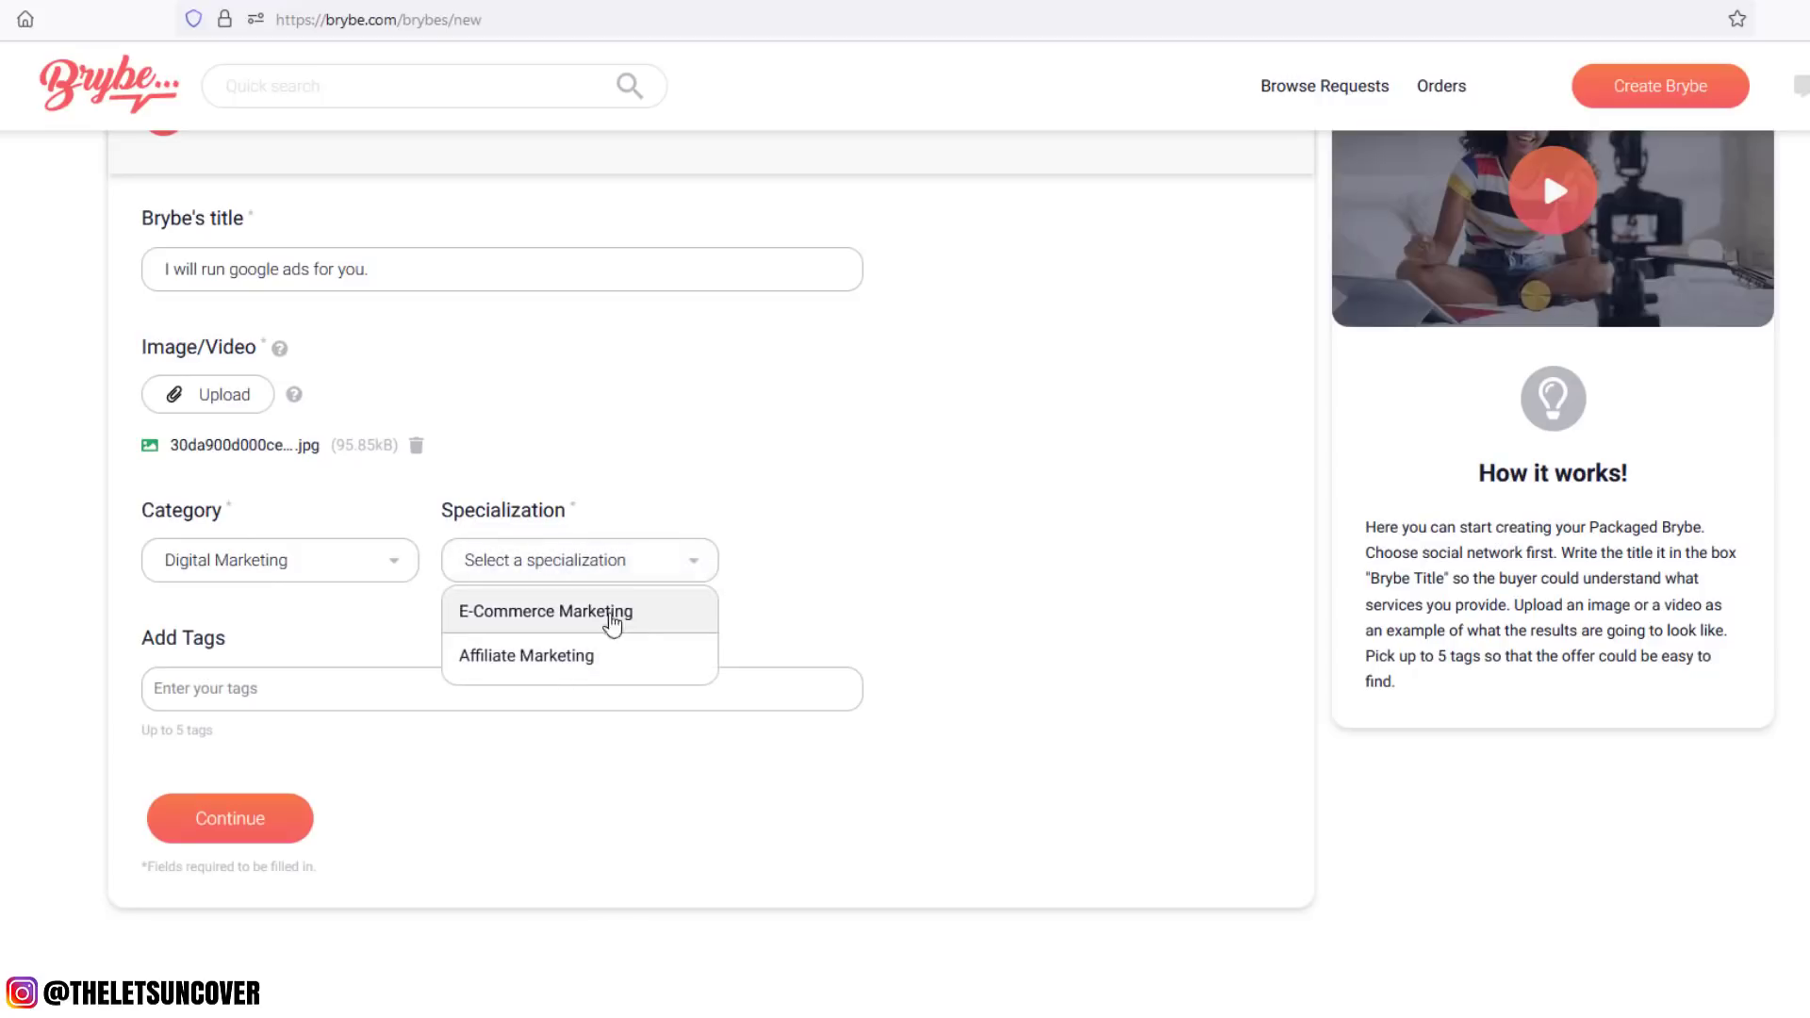
click(641, 615)
Tag the offer google, ads, ecommerce, digital and marketing, and continue to pricing.
click(265, 691)
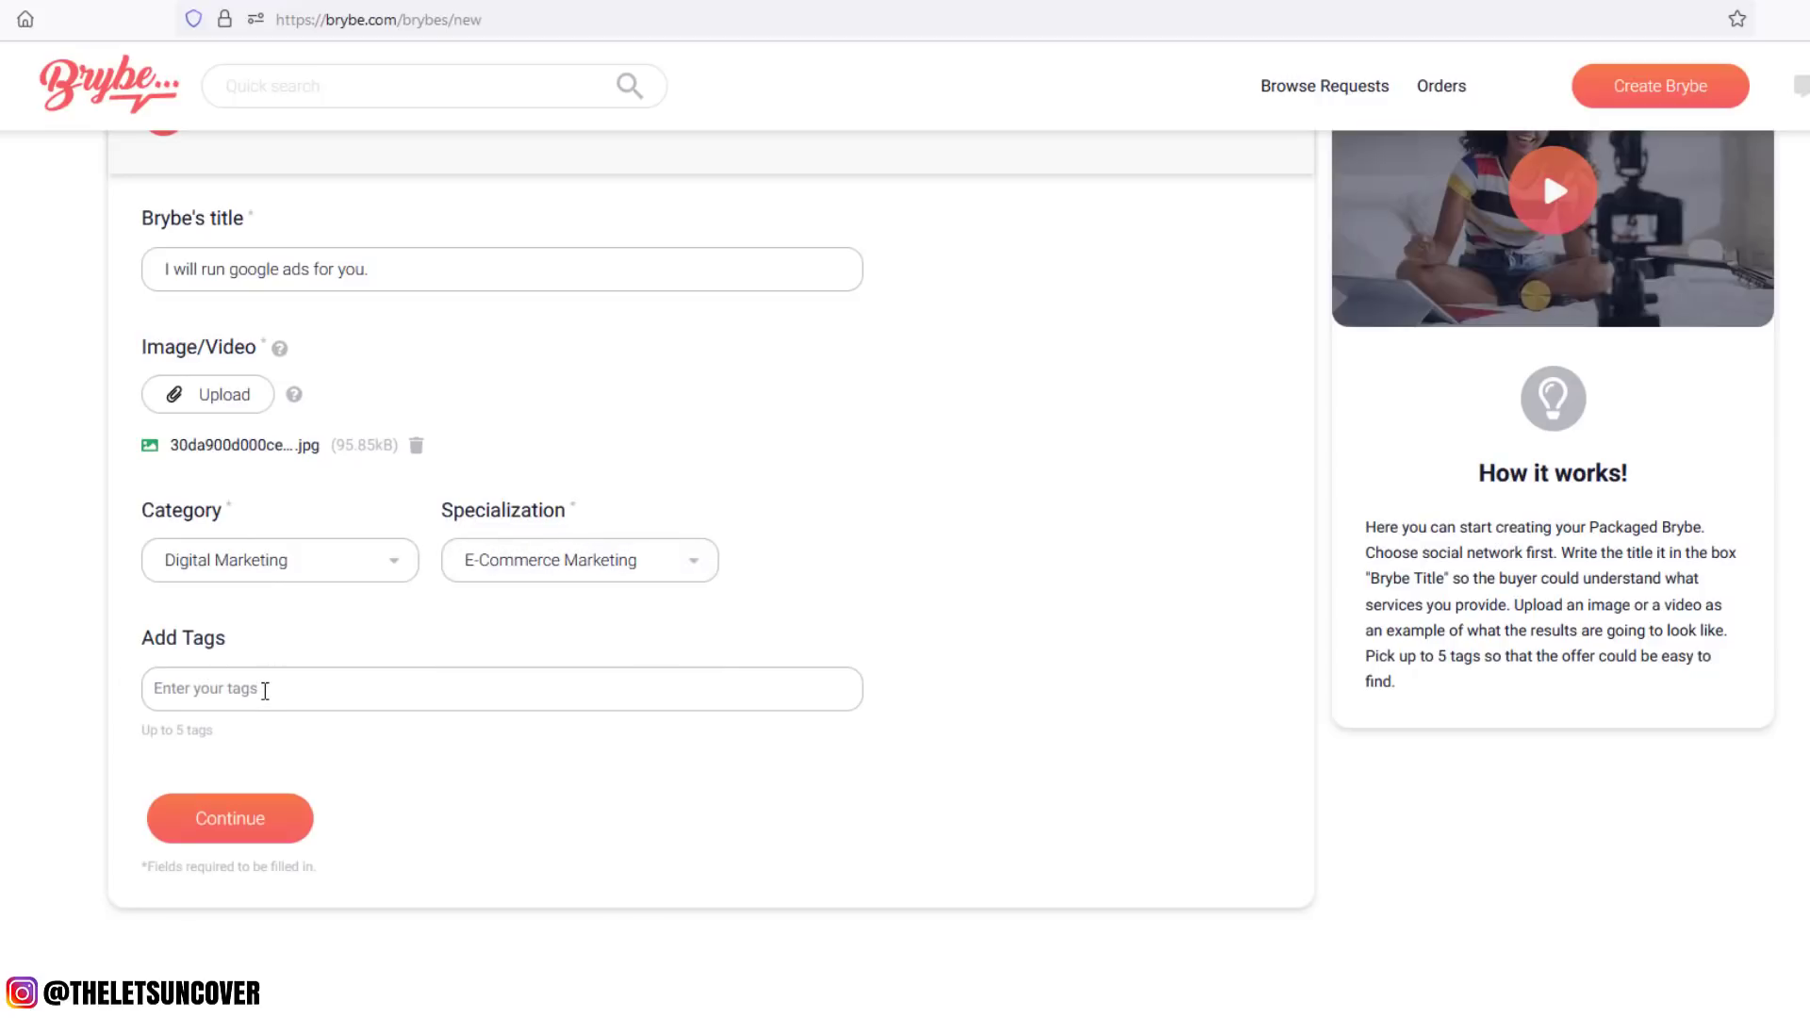
text(google)
key(Return)
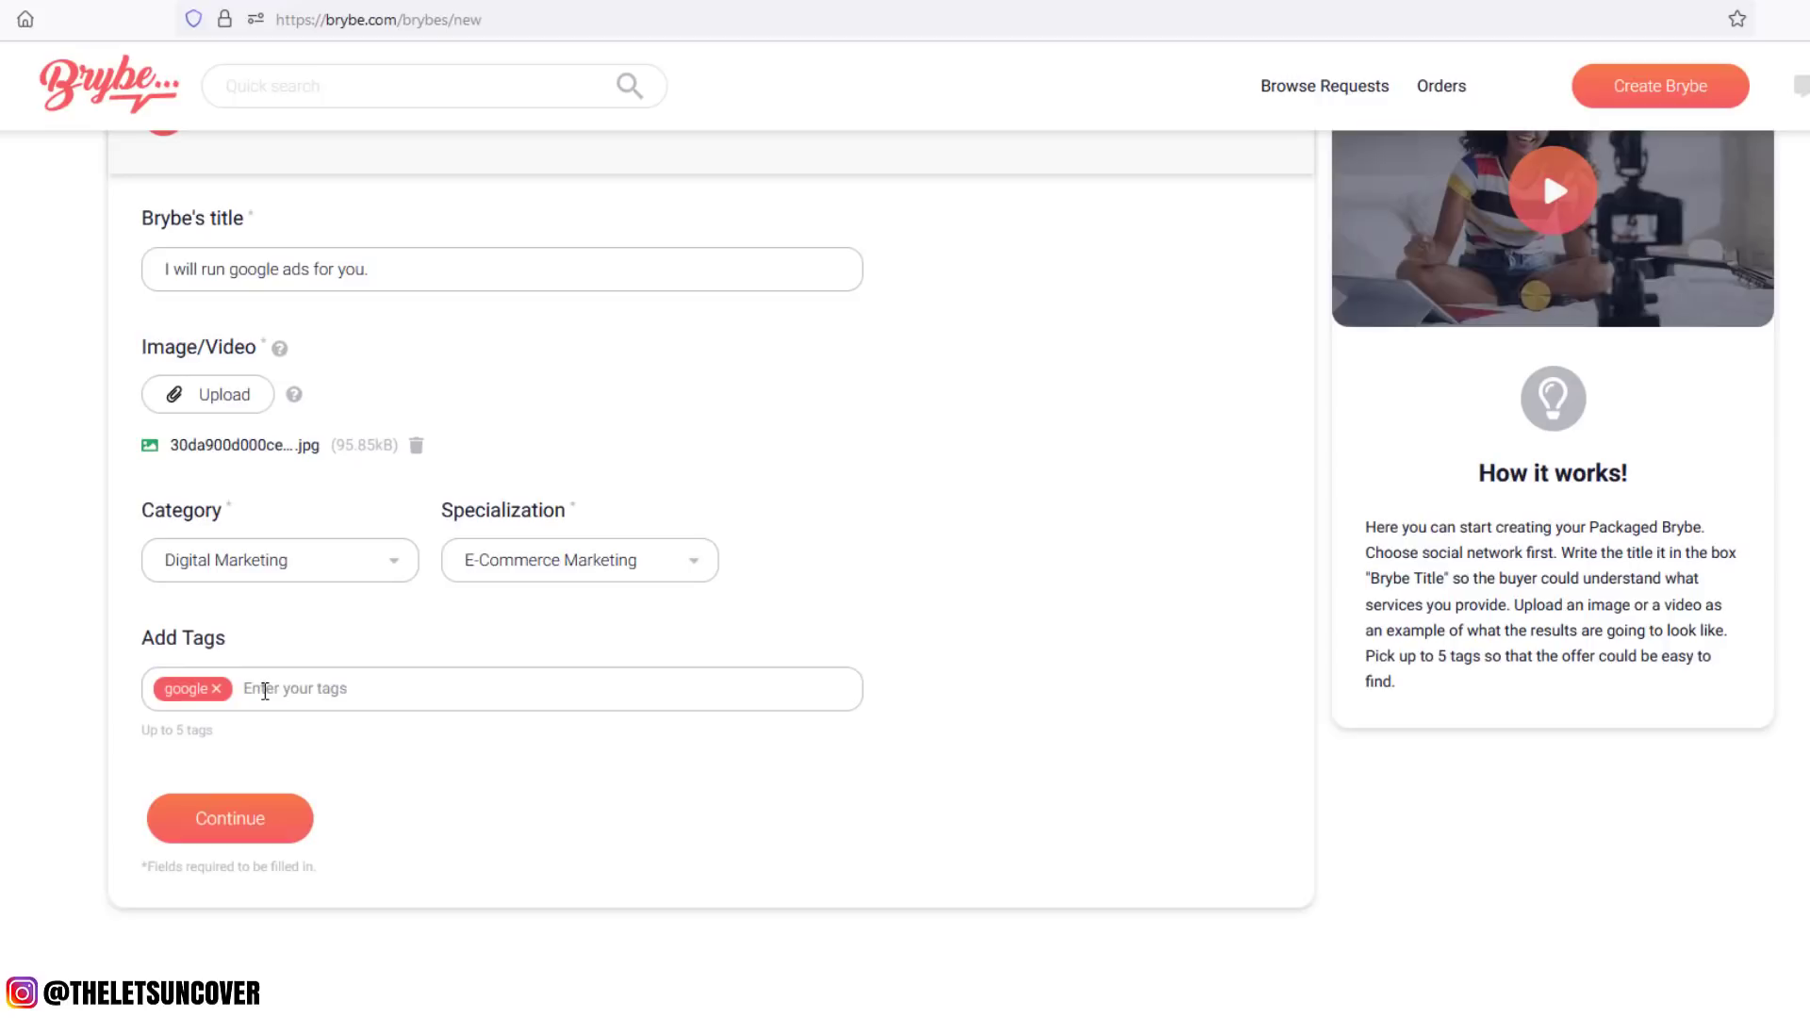
text(ads)
key(Return)
text(ecommerce)
key(Return)
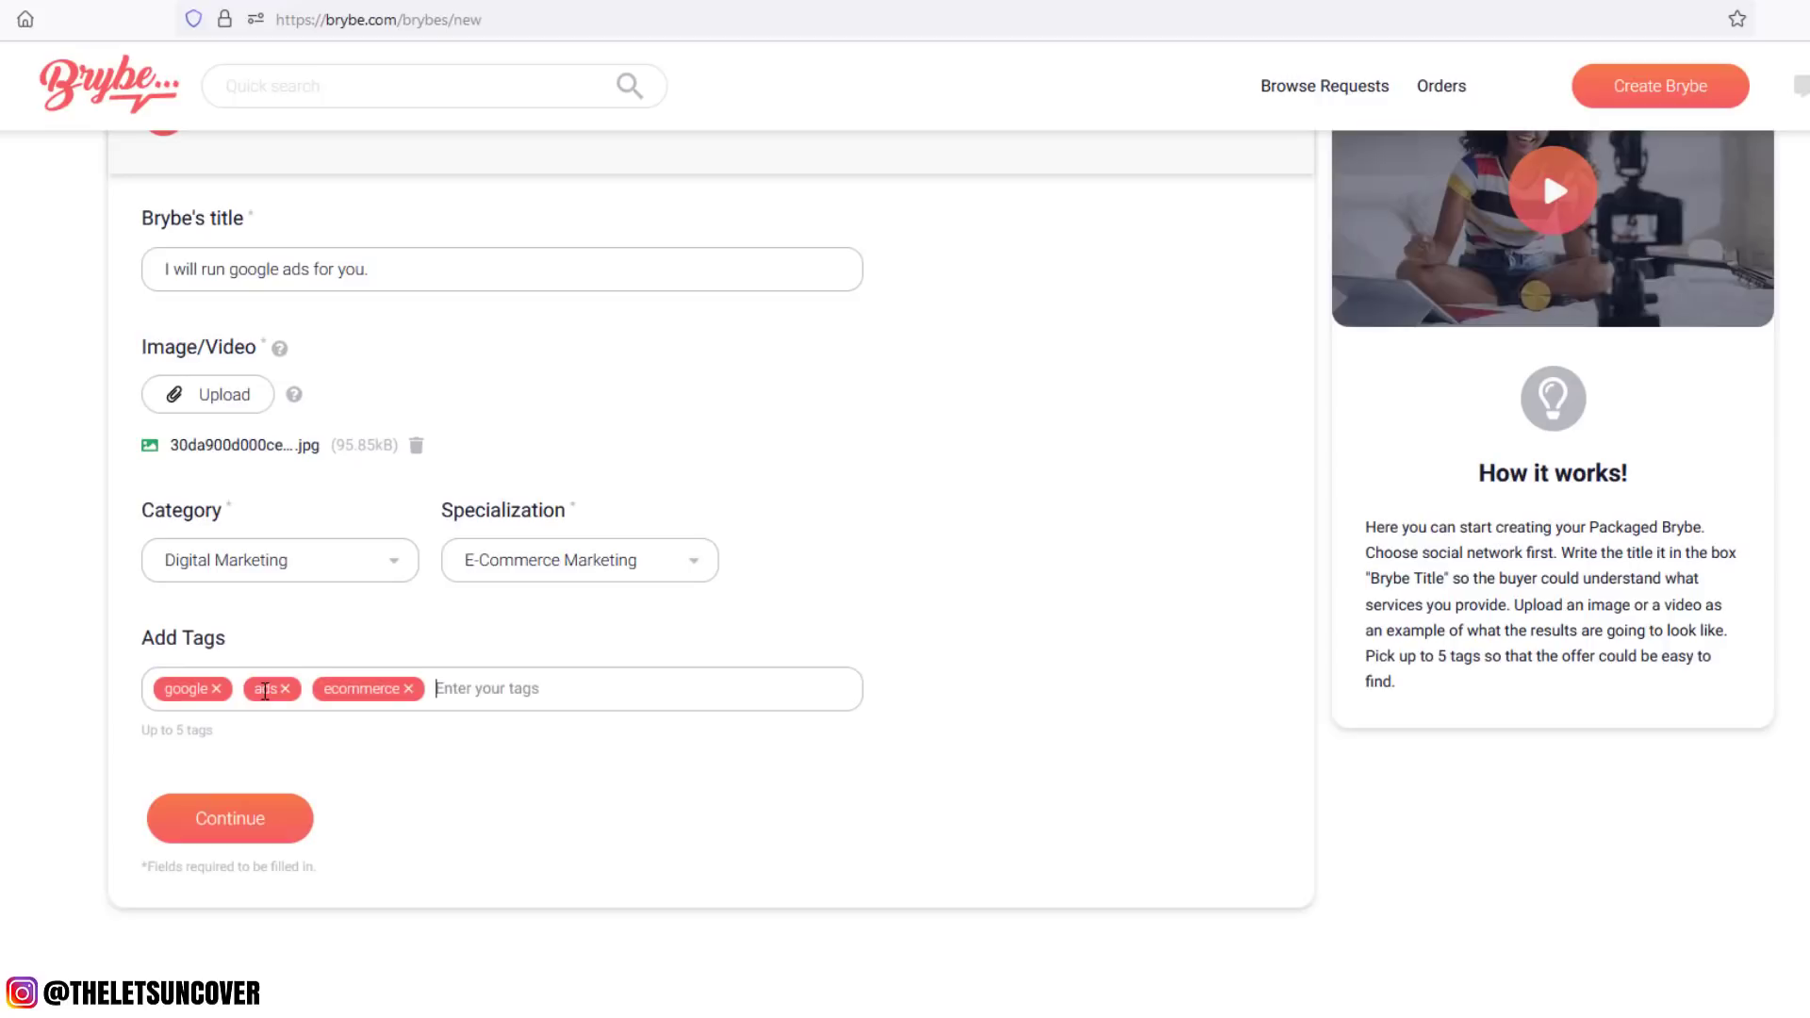
text(digital)
key(Return)
text(marketing)
key(Return)
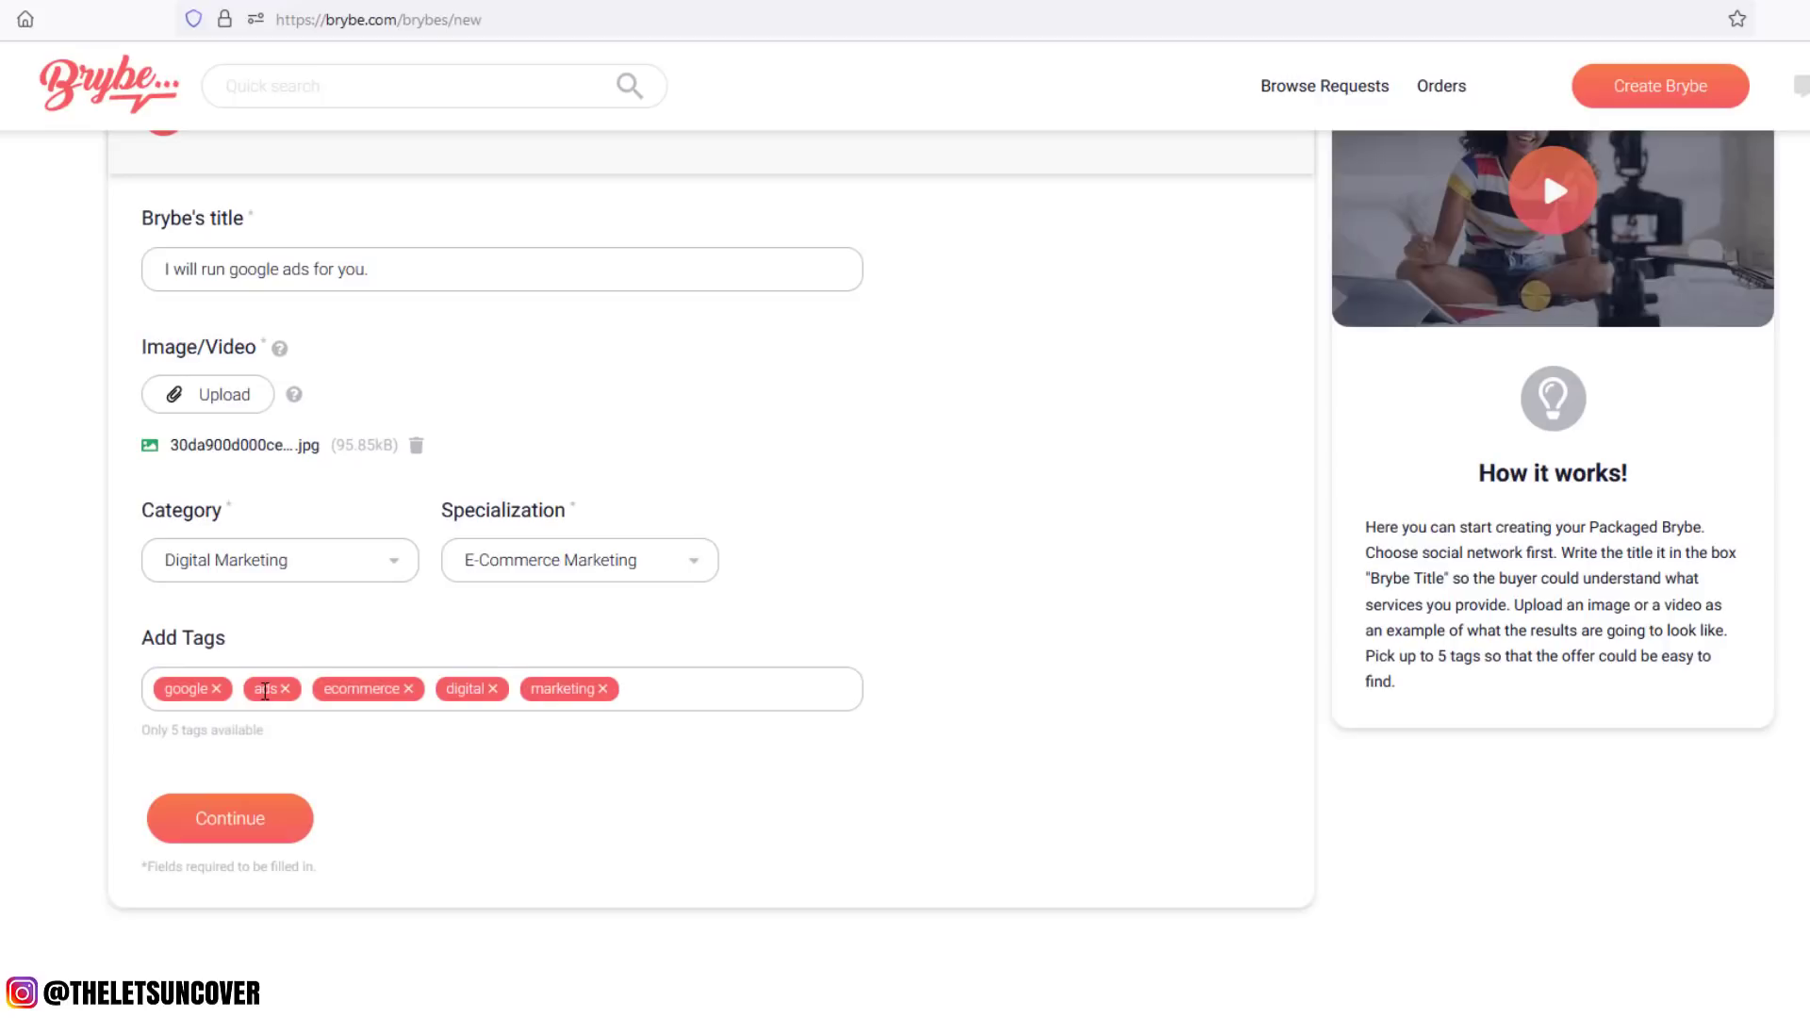
click(162, 833)
click(257, 822)
Give the Standard Brybe package 3-day delivery, 3 revisions and a $50 price.
scroll(252, 564, down, 4)
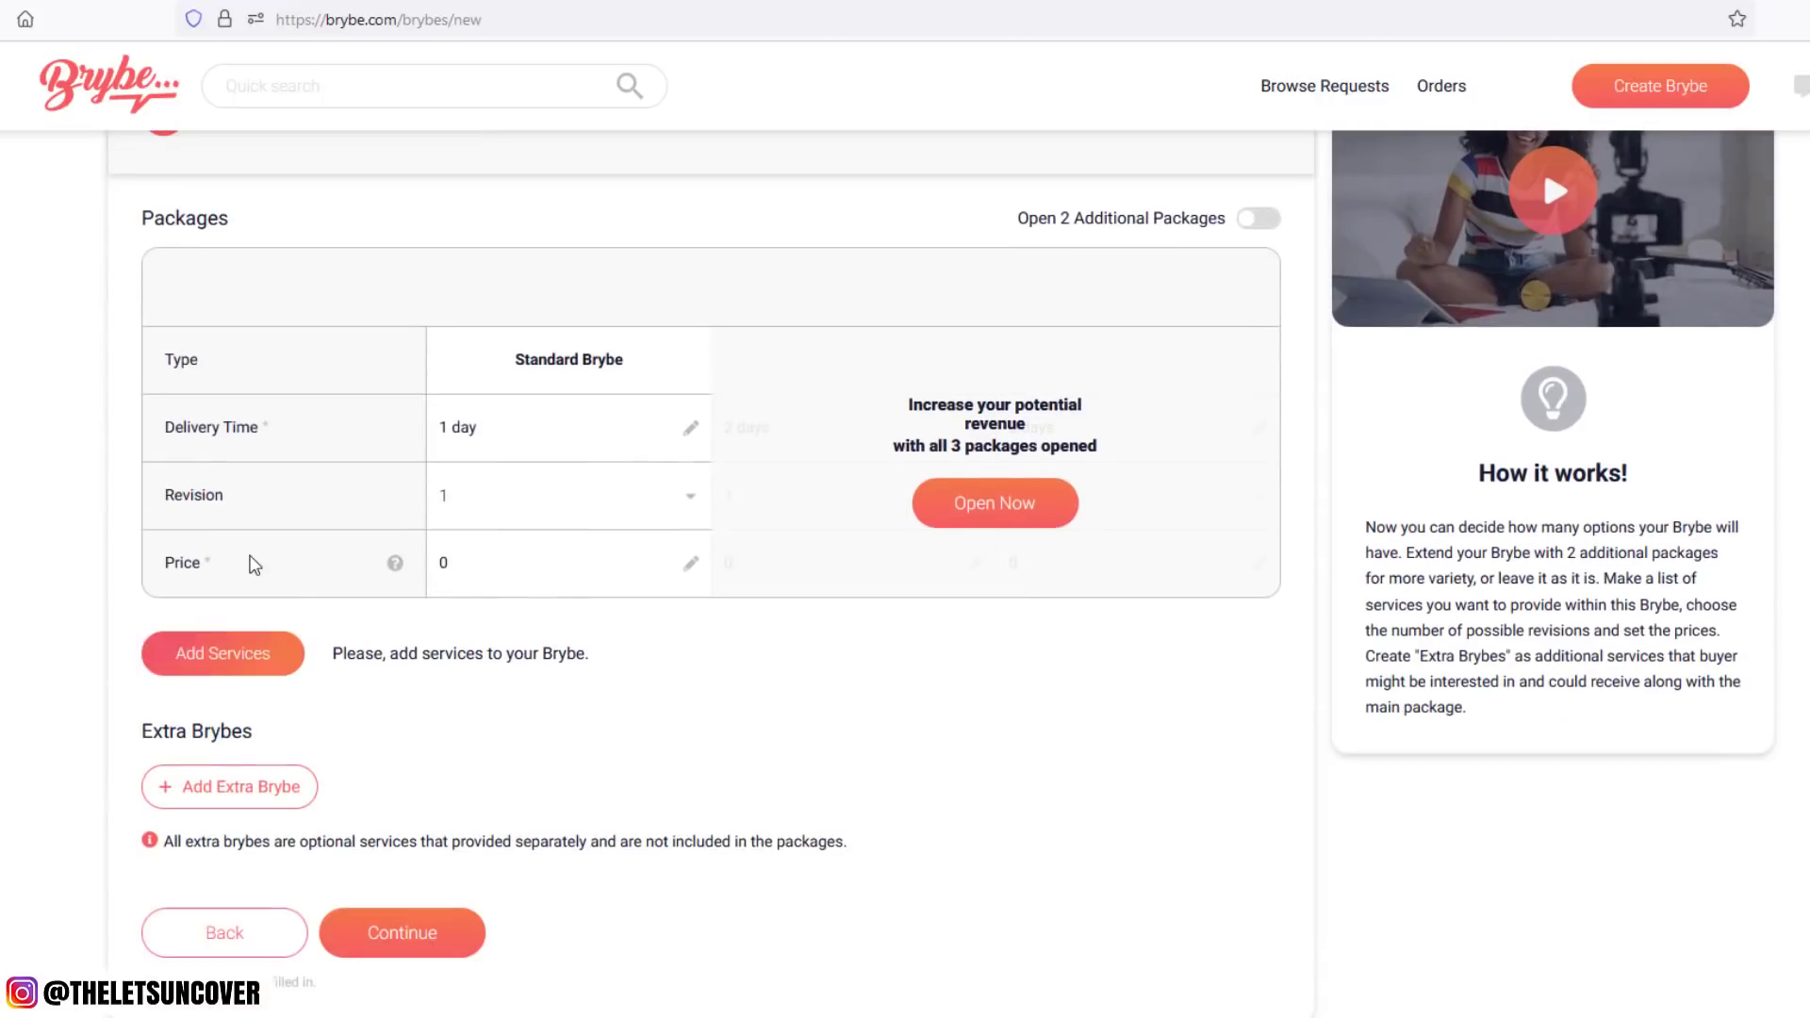
scroll(452, 679, up, 1)
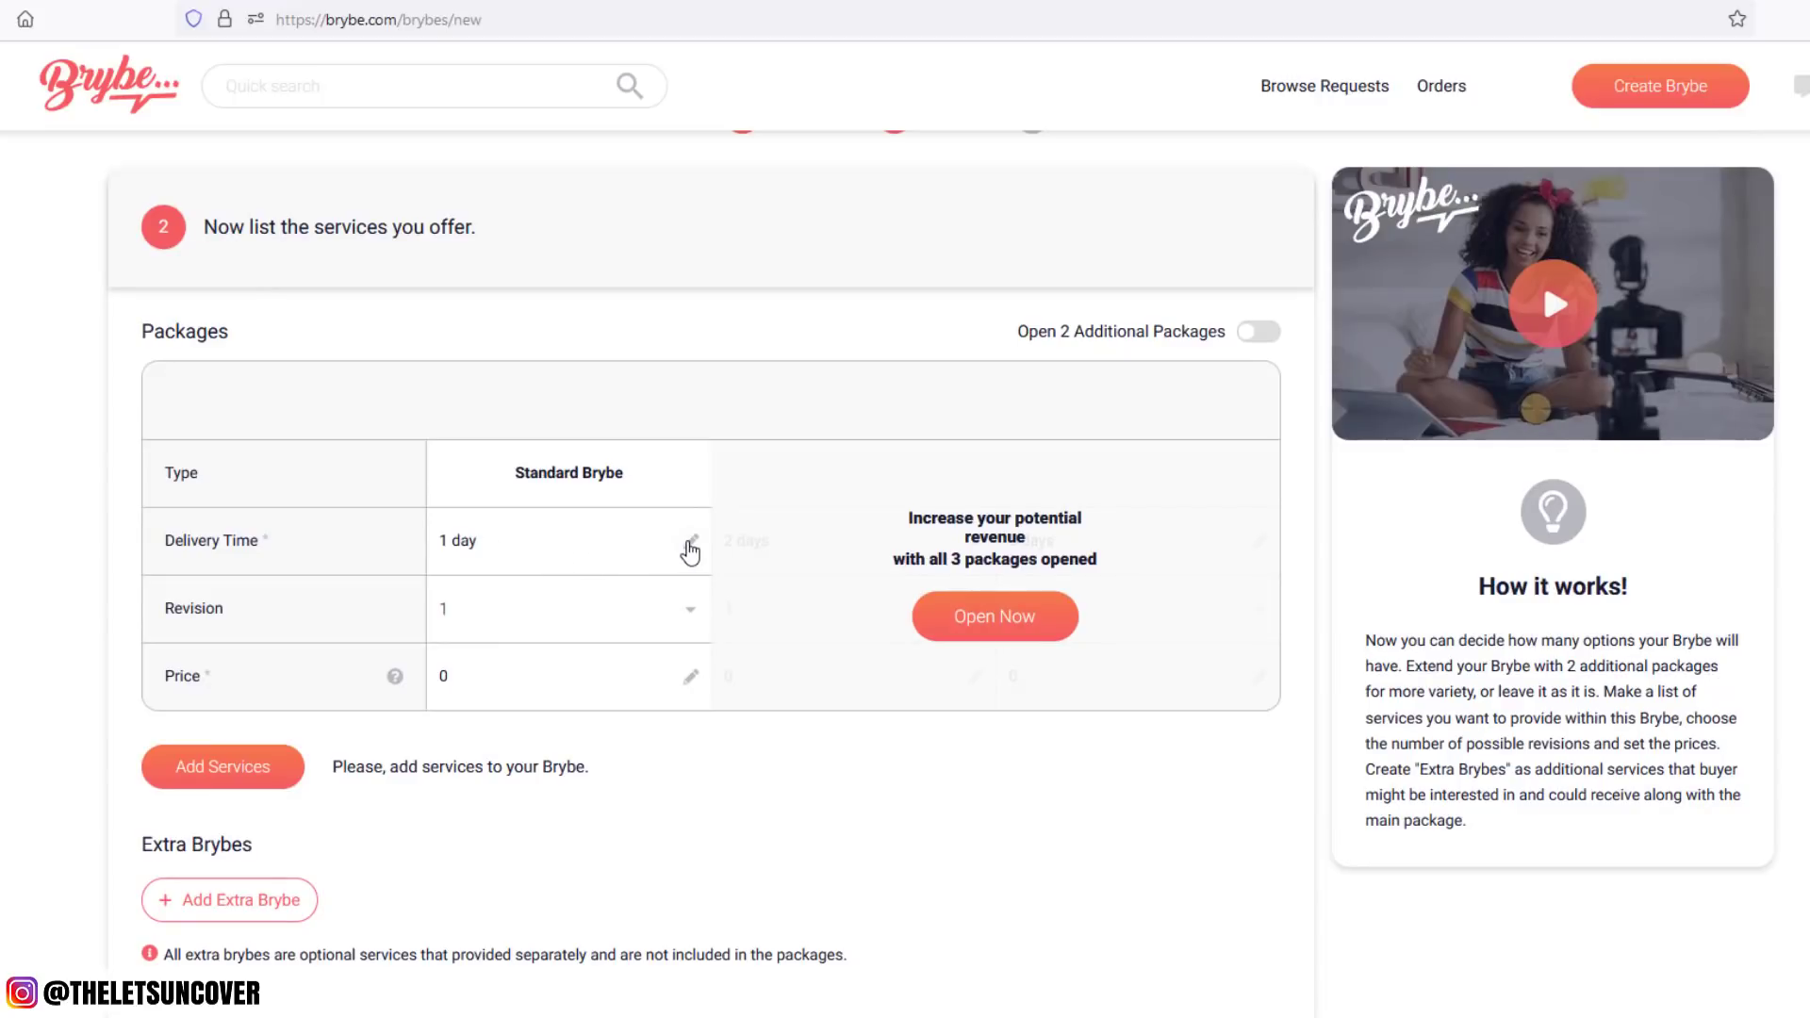
click(691, 547)
drag(460, 541, 419, 540)
text(3)
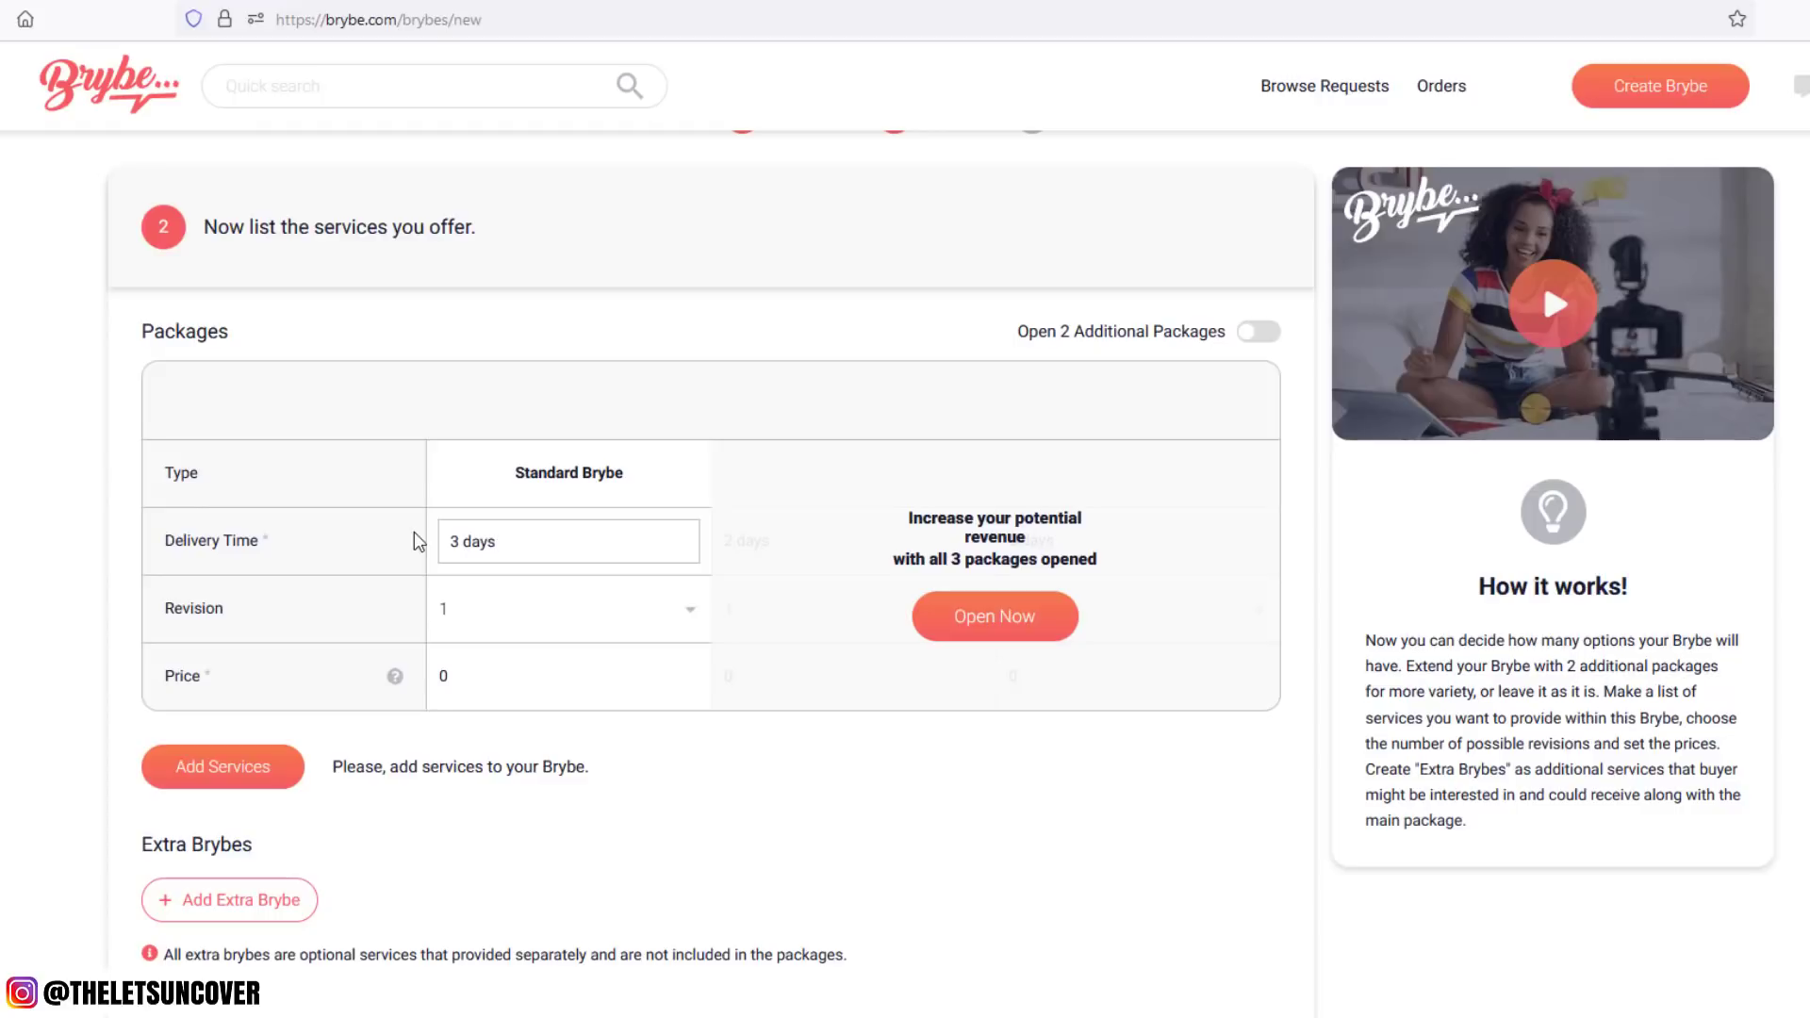
click(570, 608)
click(491, 784)
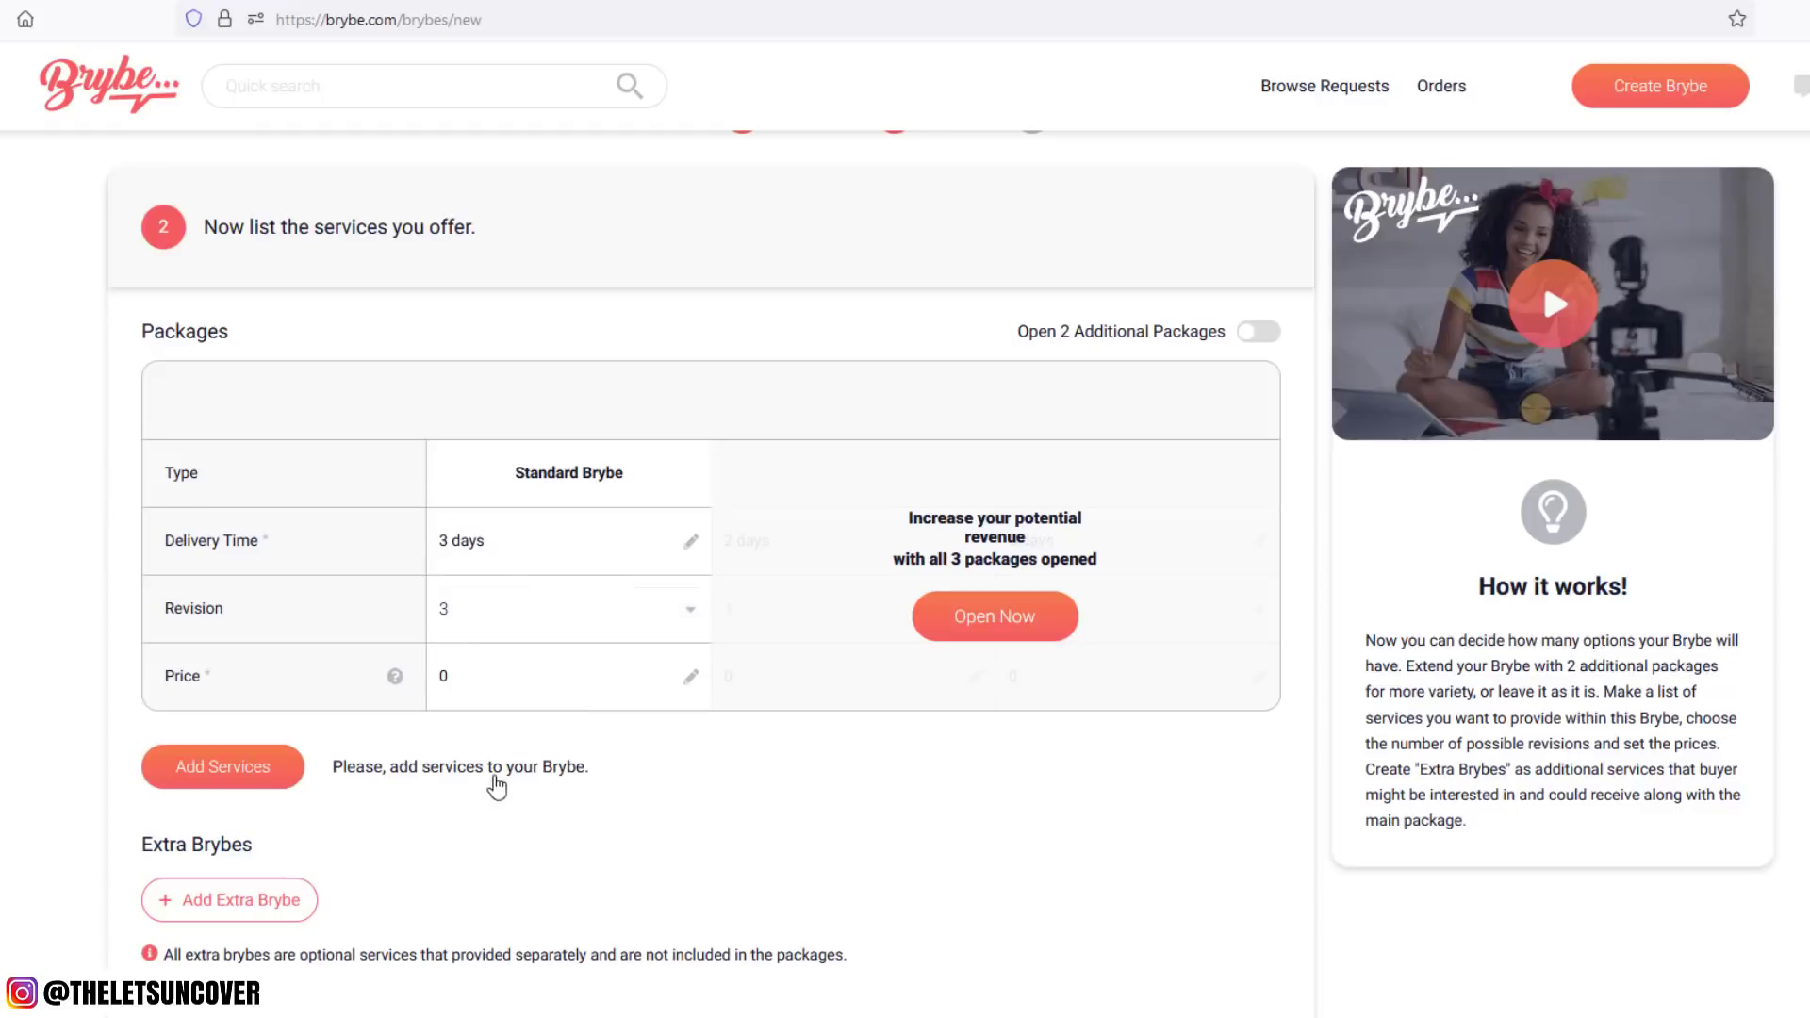
click(694, 686)
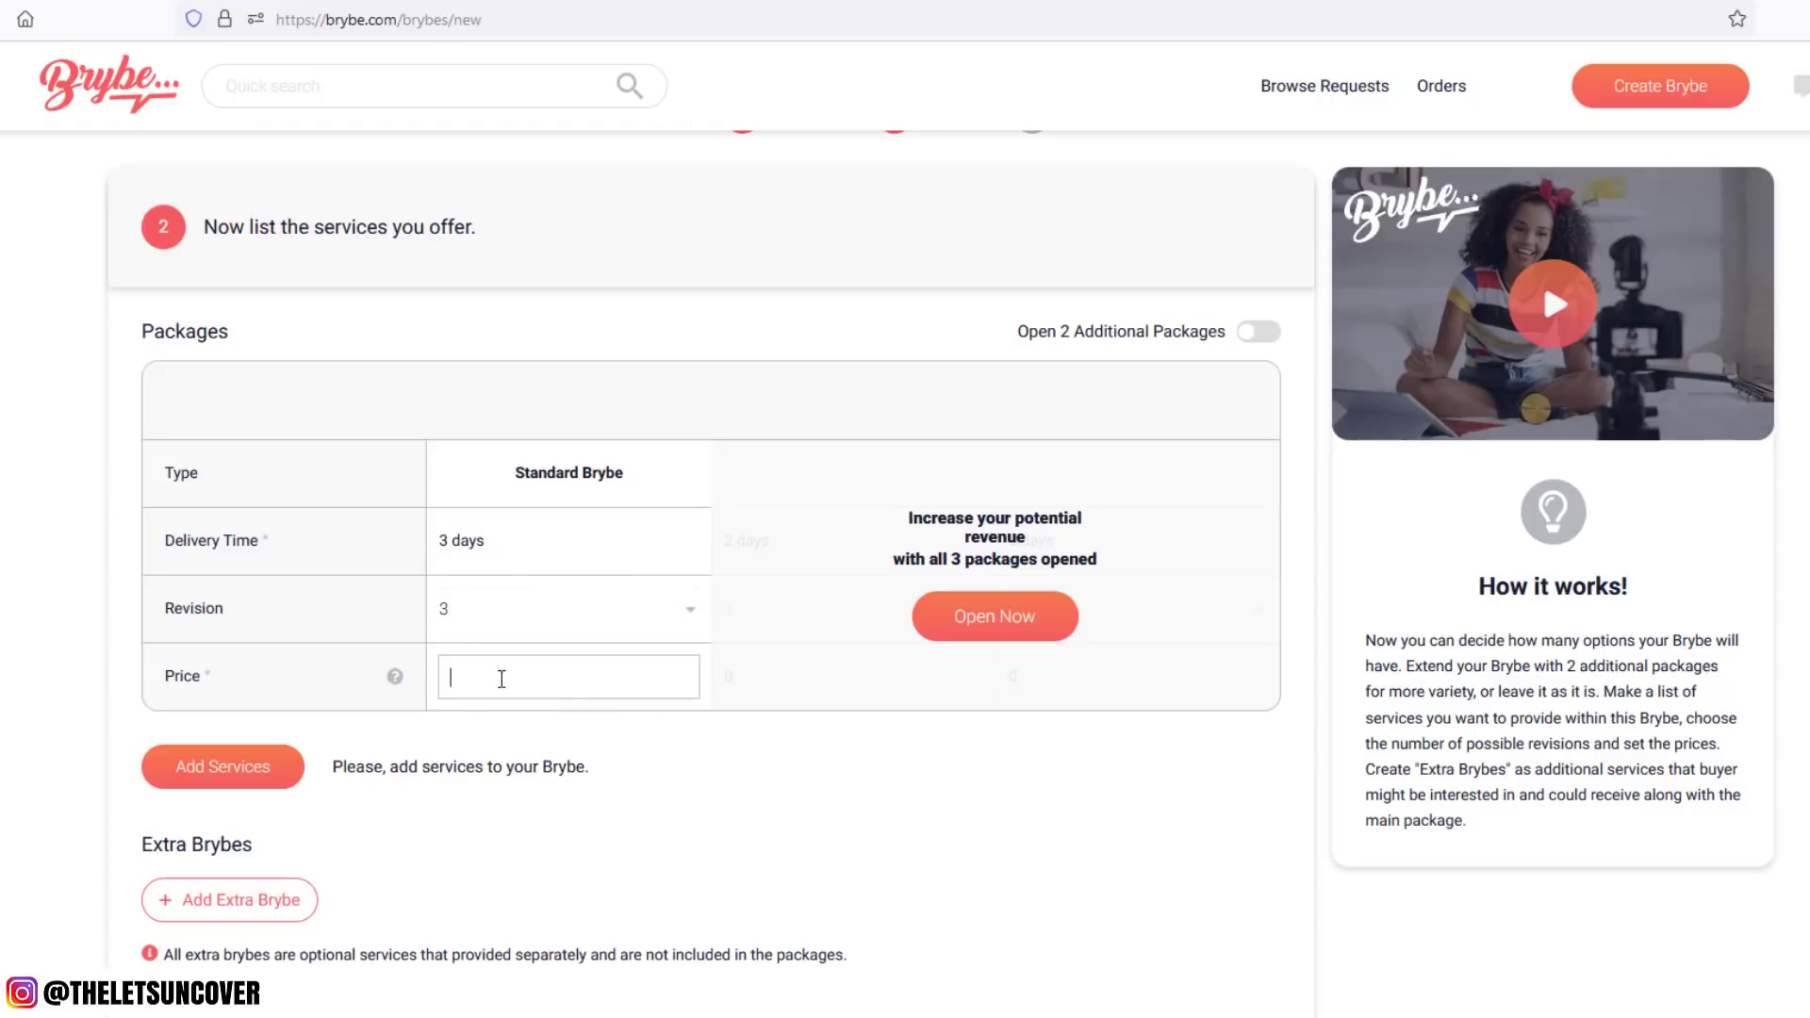
text(50)
scroll(517, 679, down, 1)
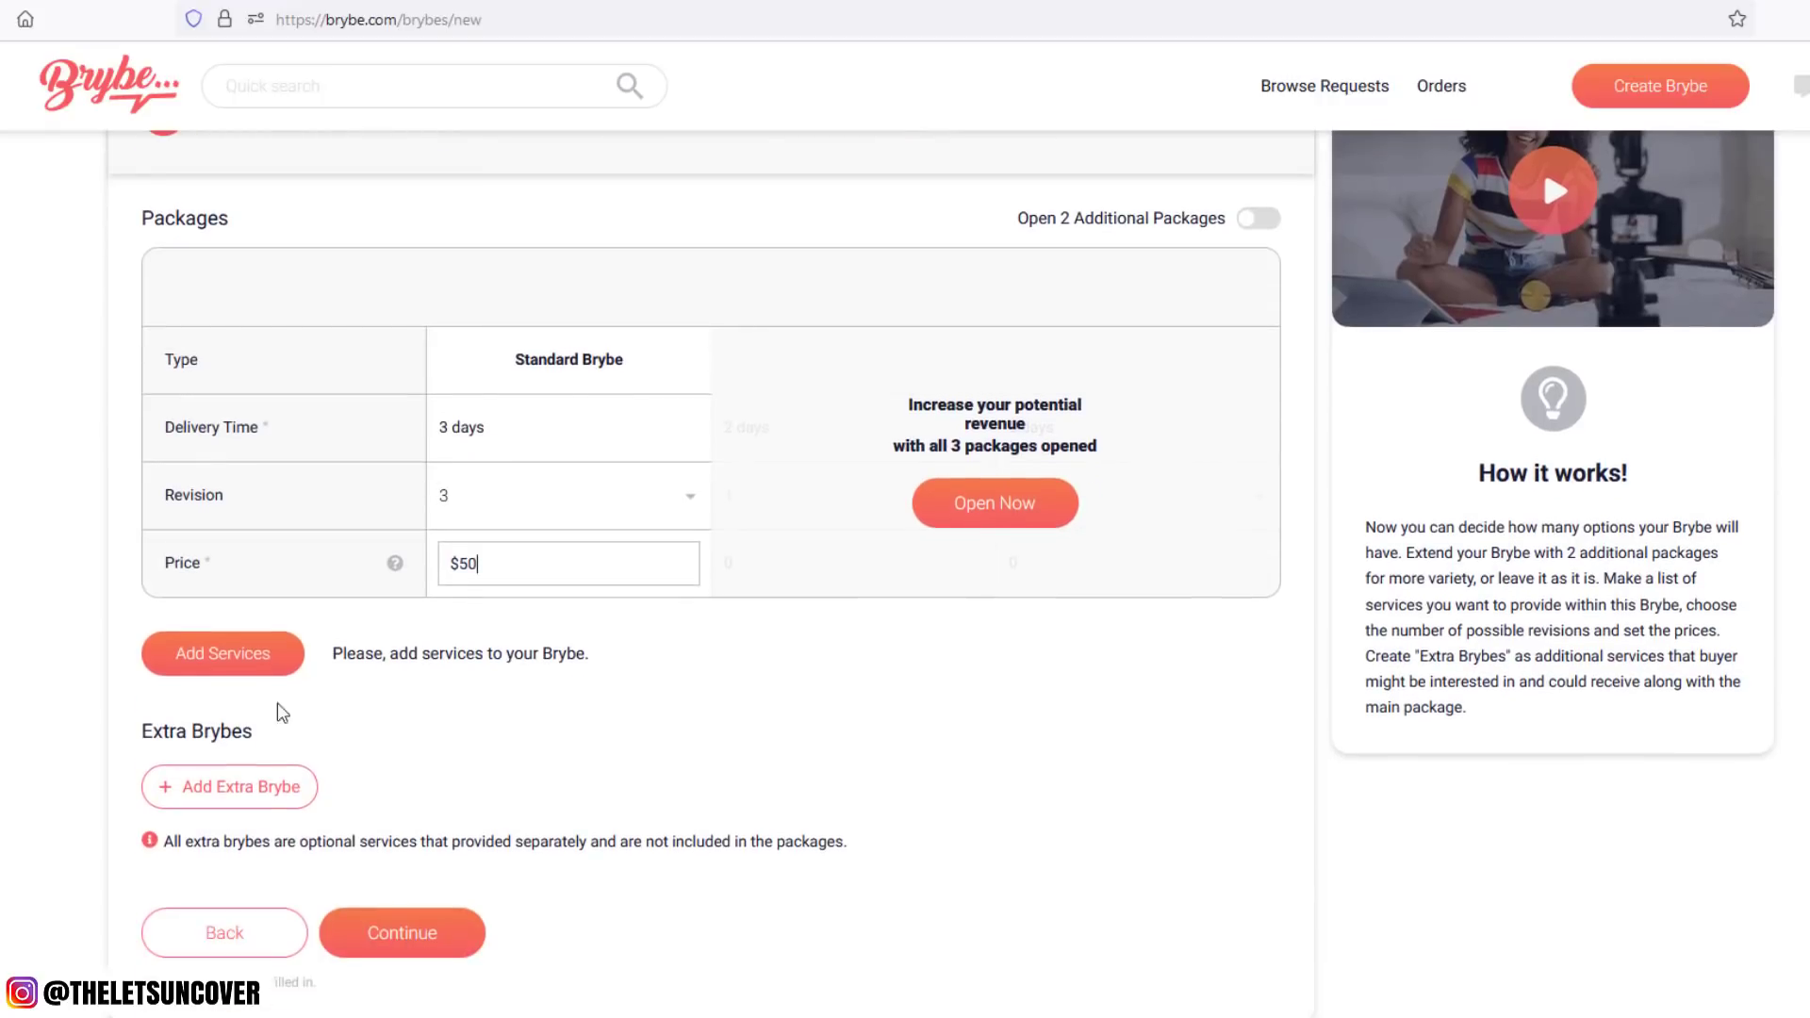
Add Amazon from the suggested services list to the $50, 3-day Standard Brybe package.
click(202, 665)
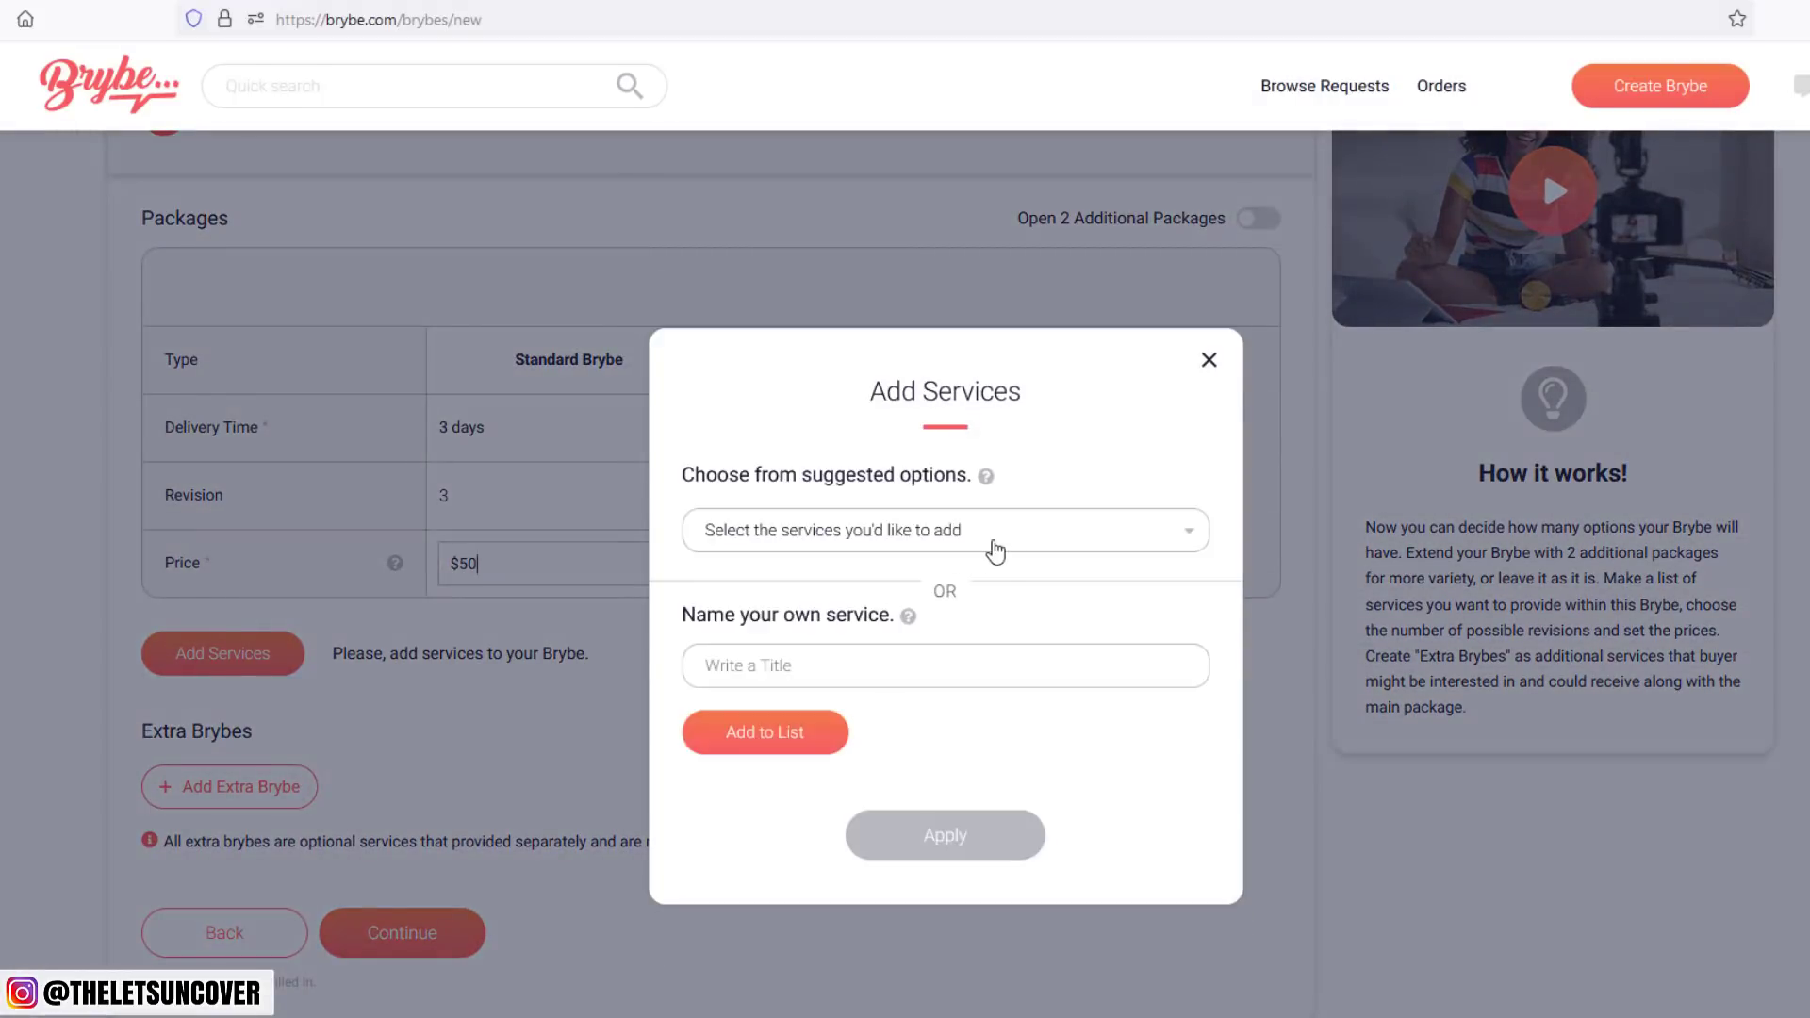
click(988, 540)
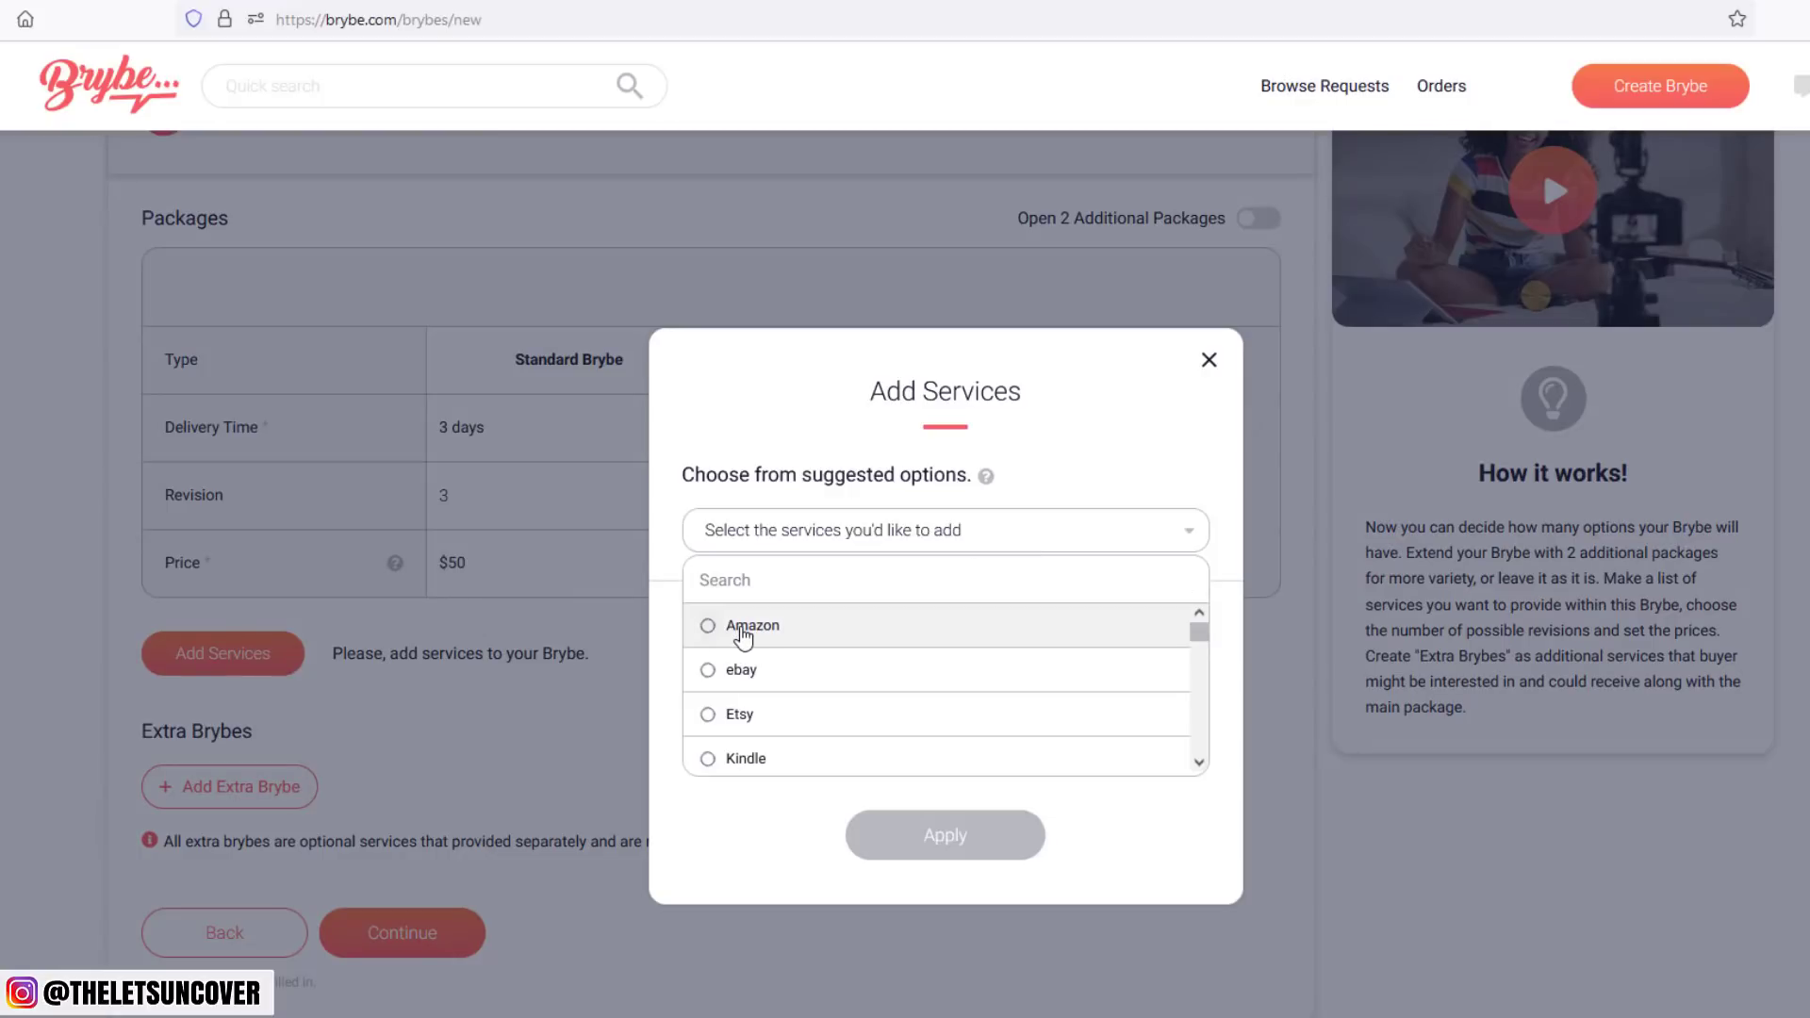
scroll(767, 745, down, 5)
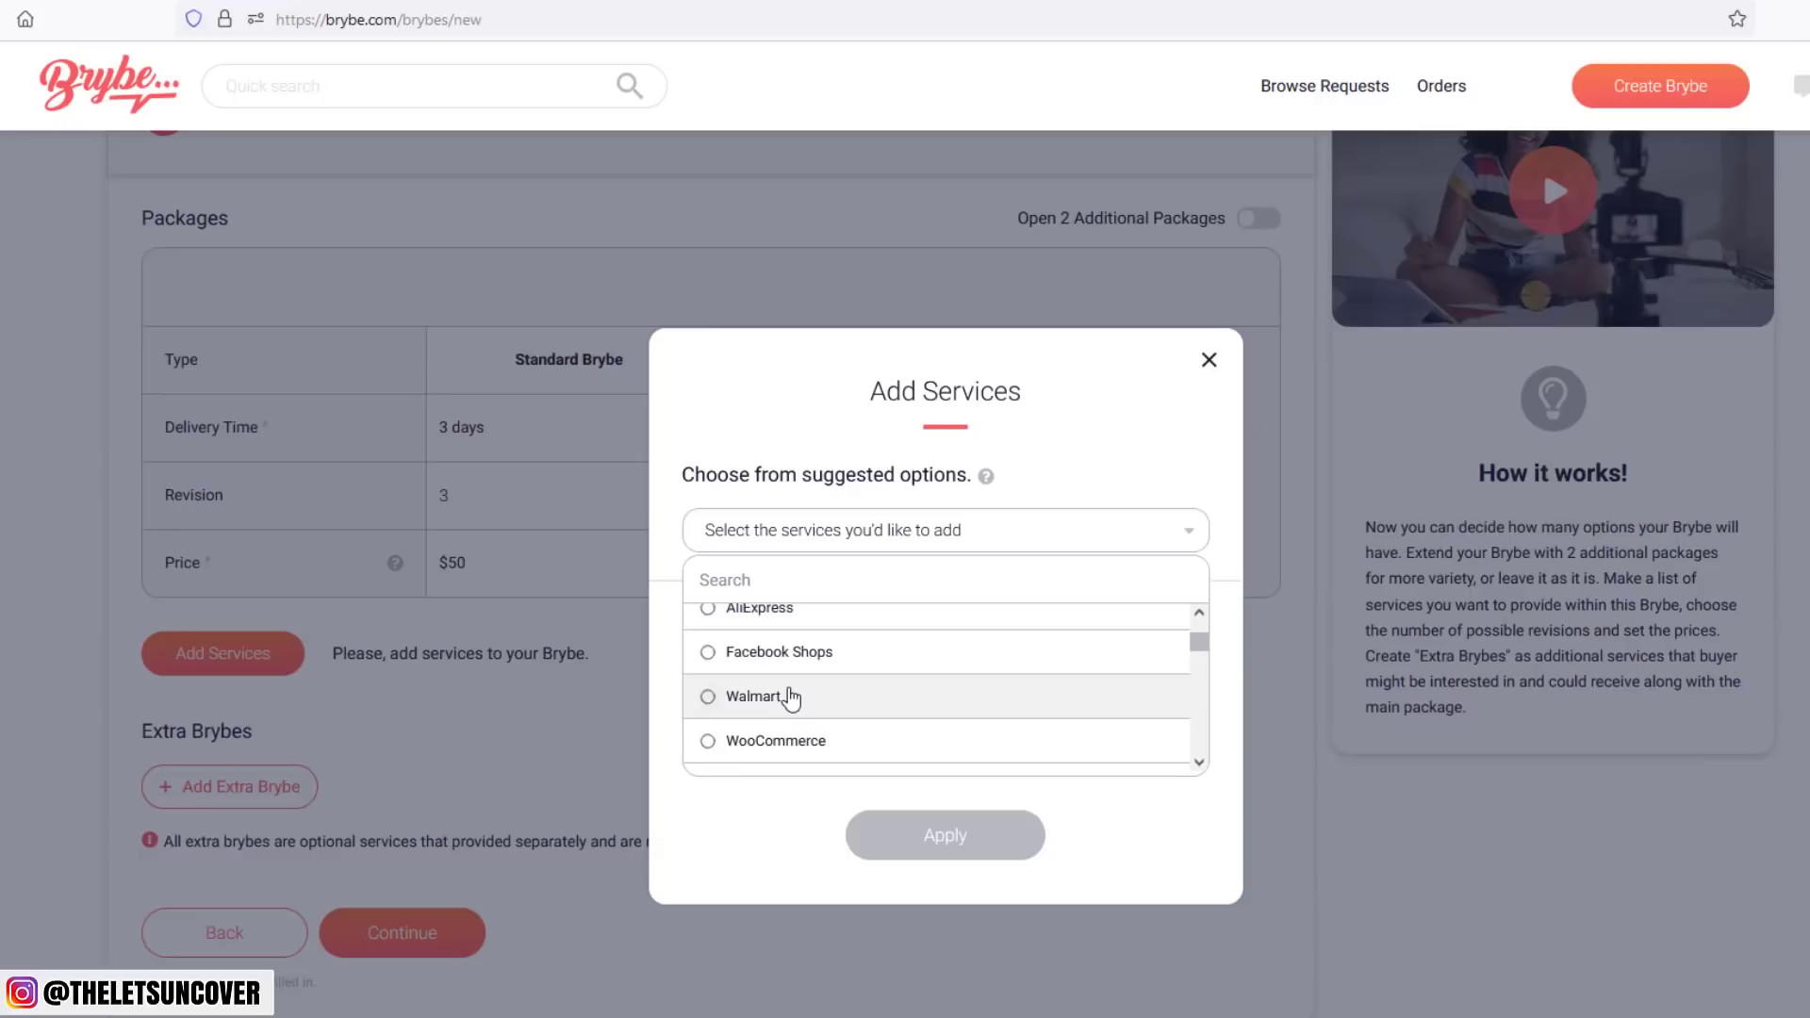
scroll(790, 731, down, 5)
scroll(790, 728, down, 2)
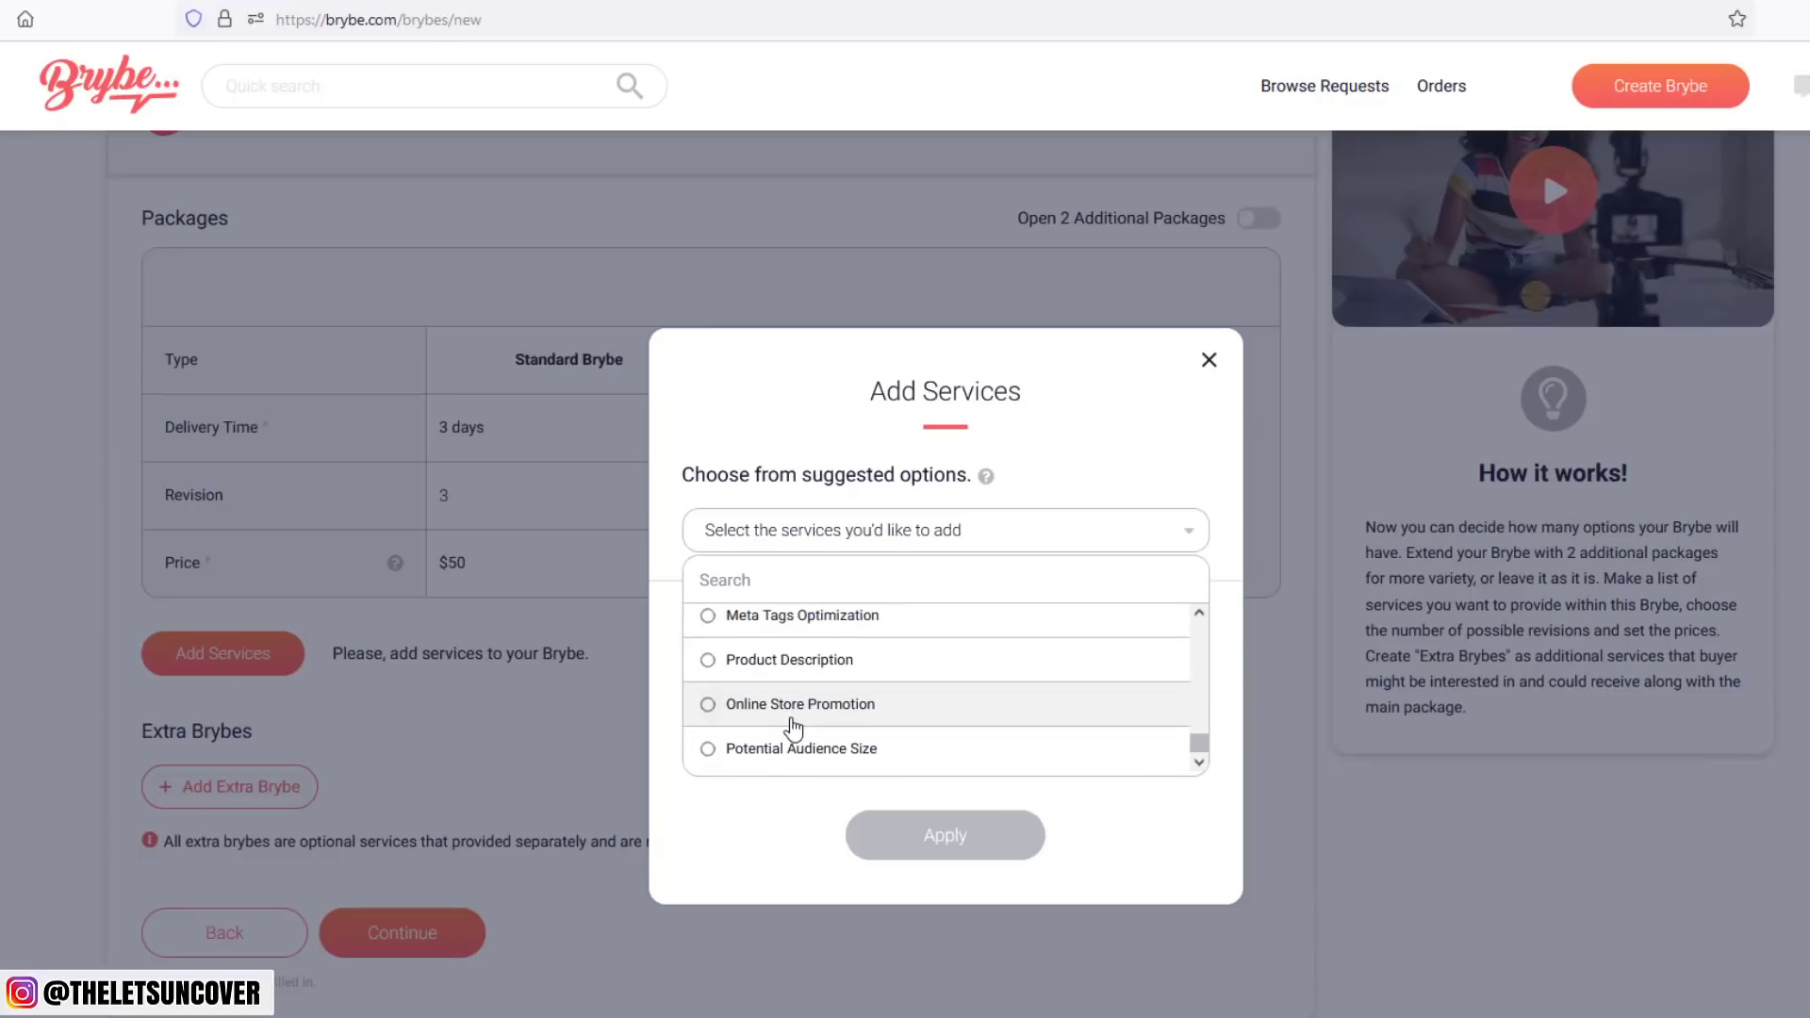
scroll(797, 730, up, 5)
scroll(792, 697, up, 5)
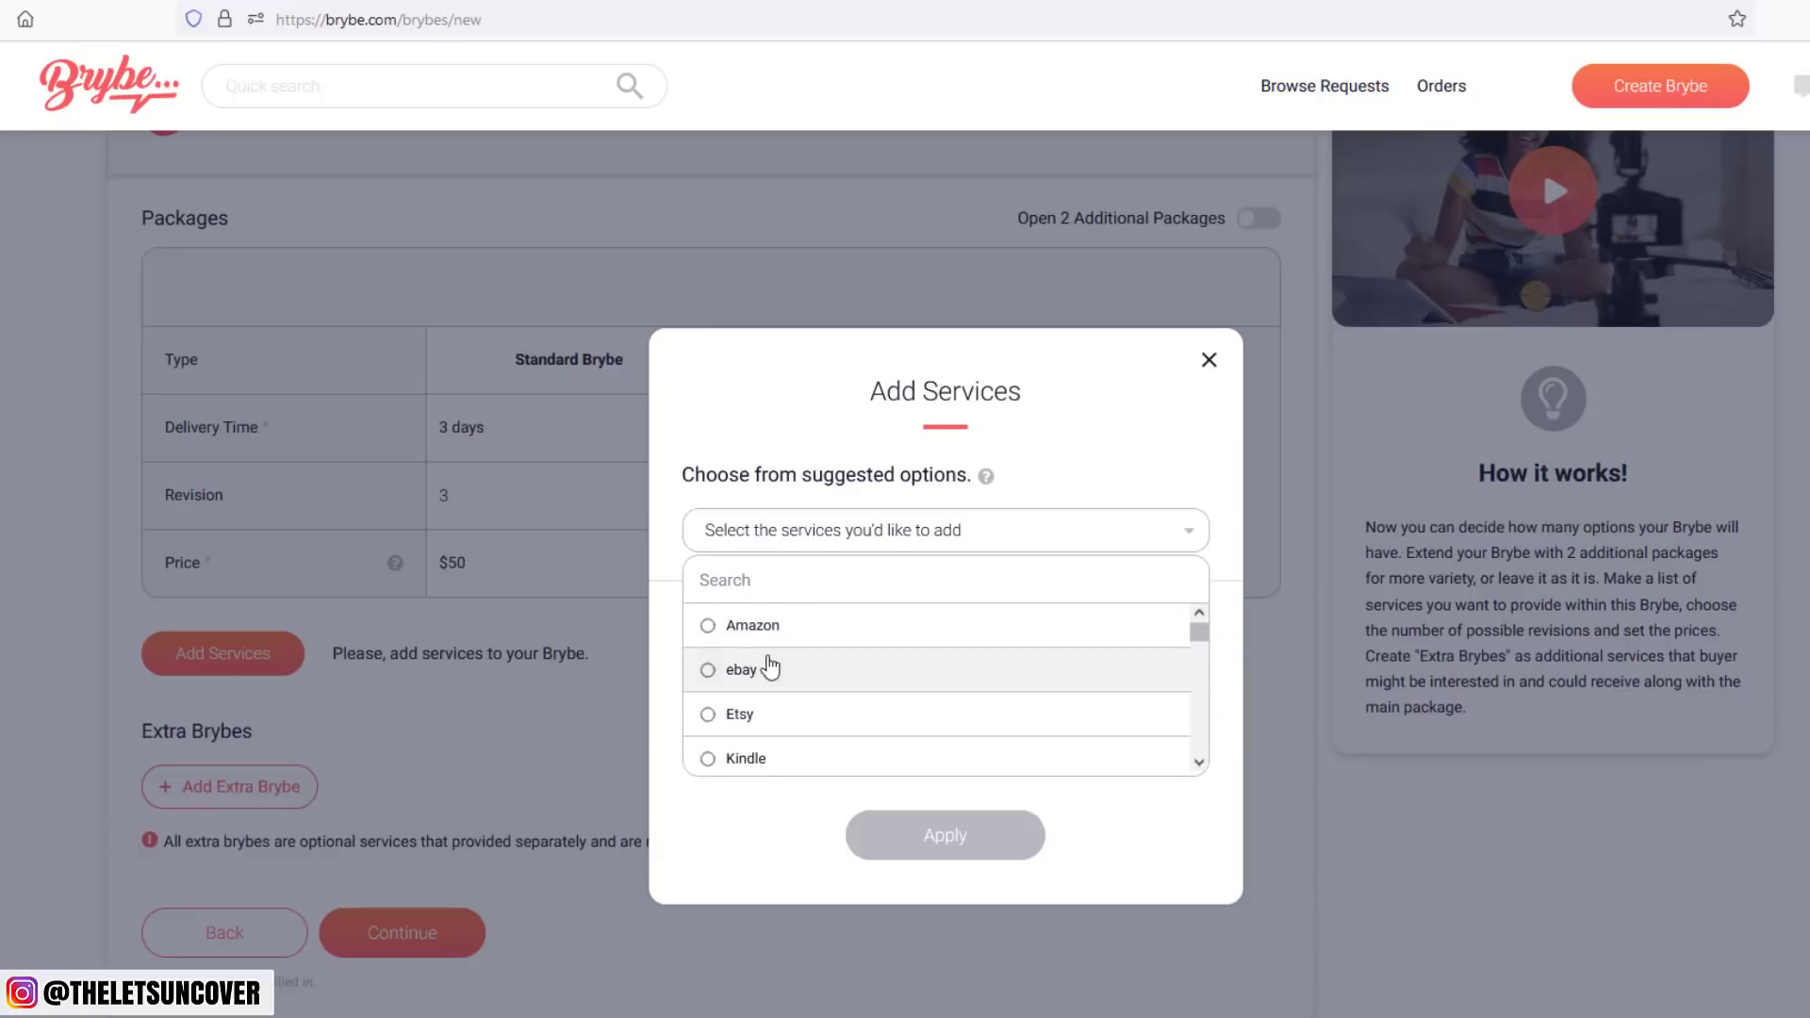
click(780, 629)
click(947, 933)
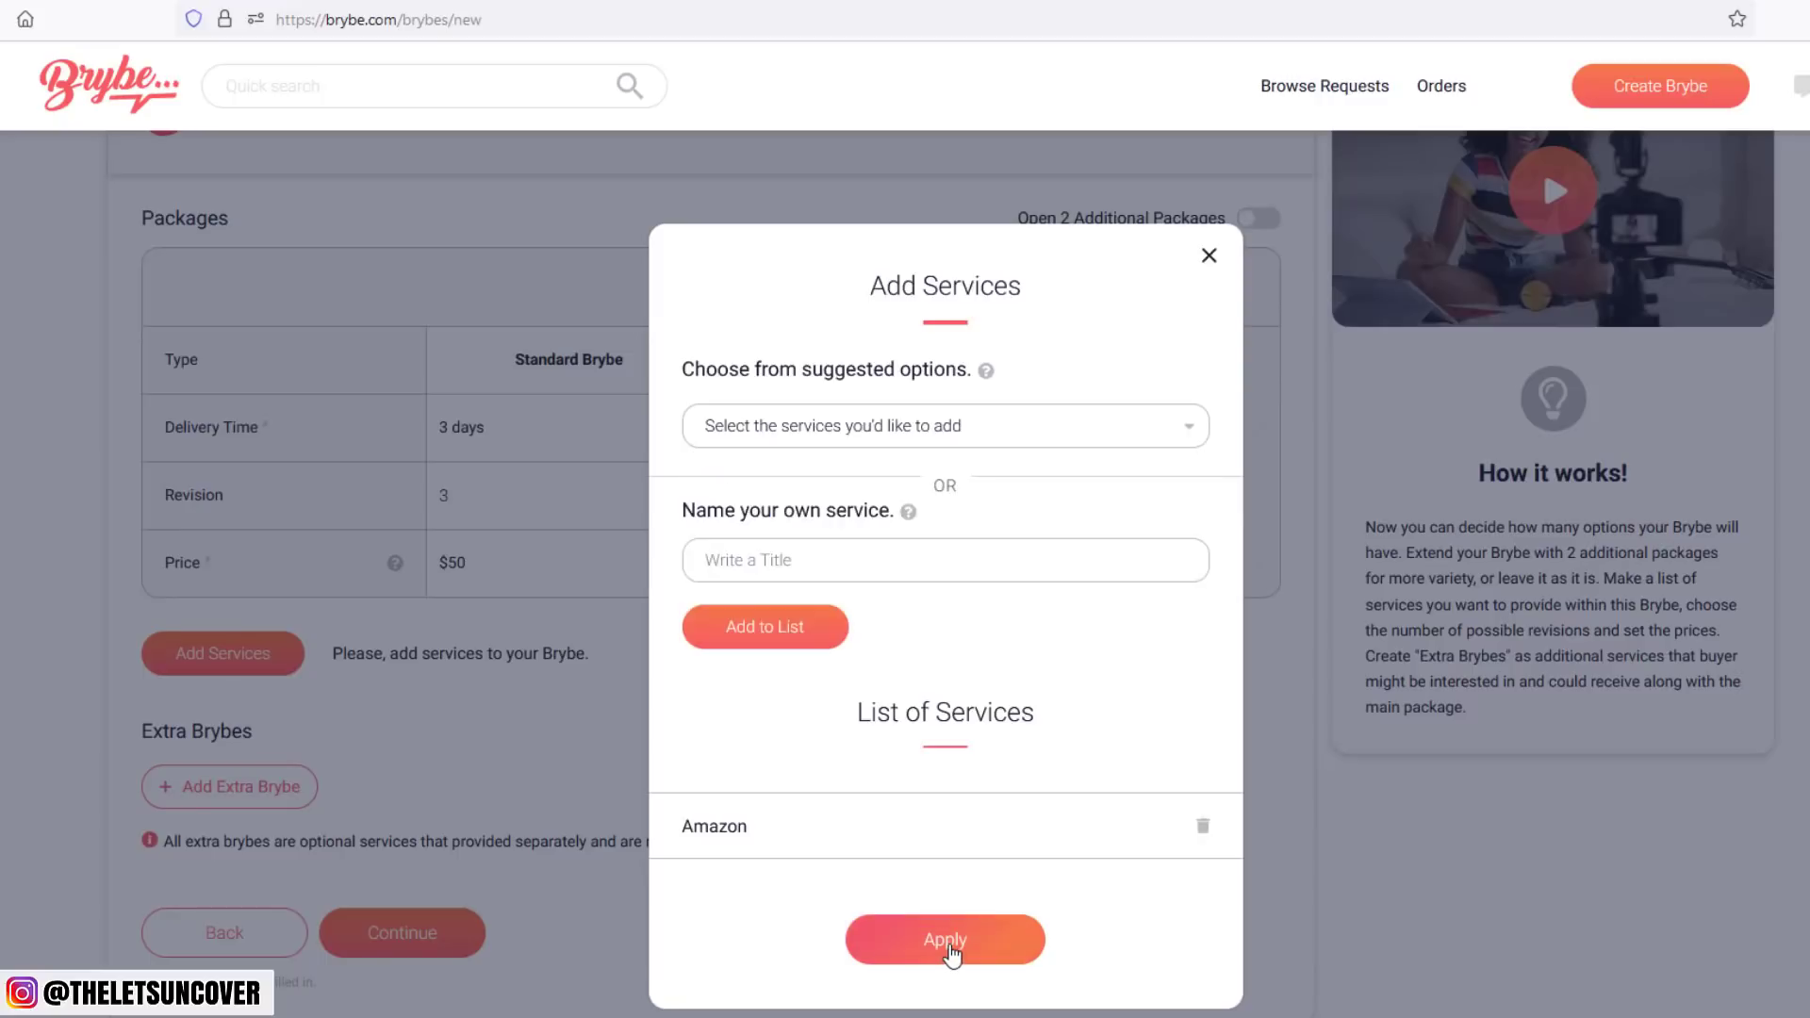
scroll(540, 826, down, 1)
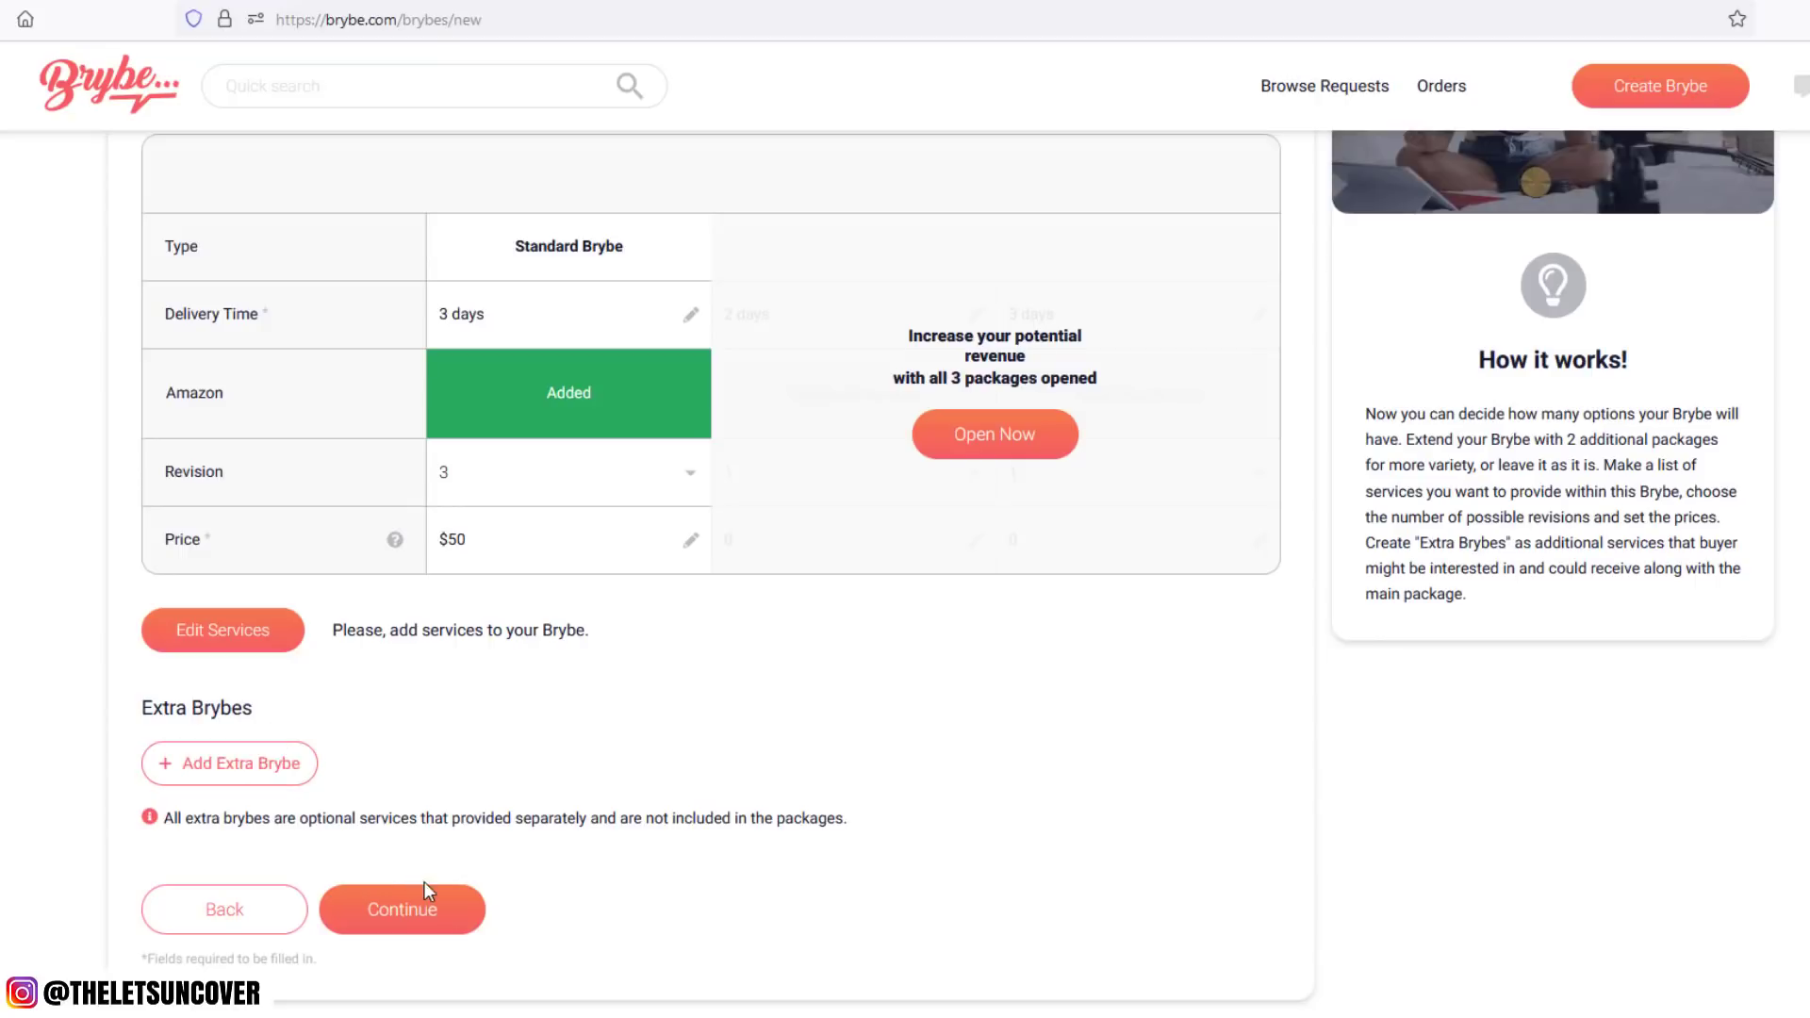
Continue to the Description step and paste the prepared Google Ads offer description.
click(473, 931)
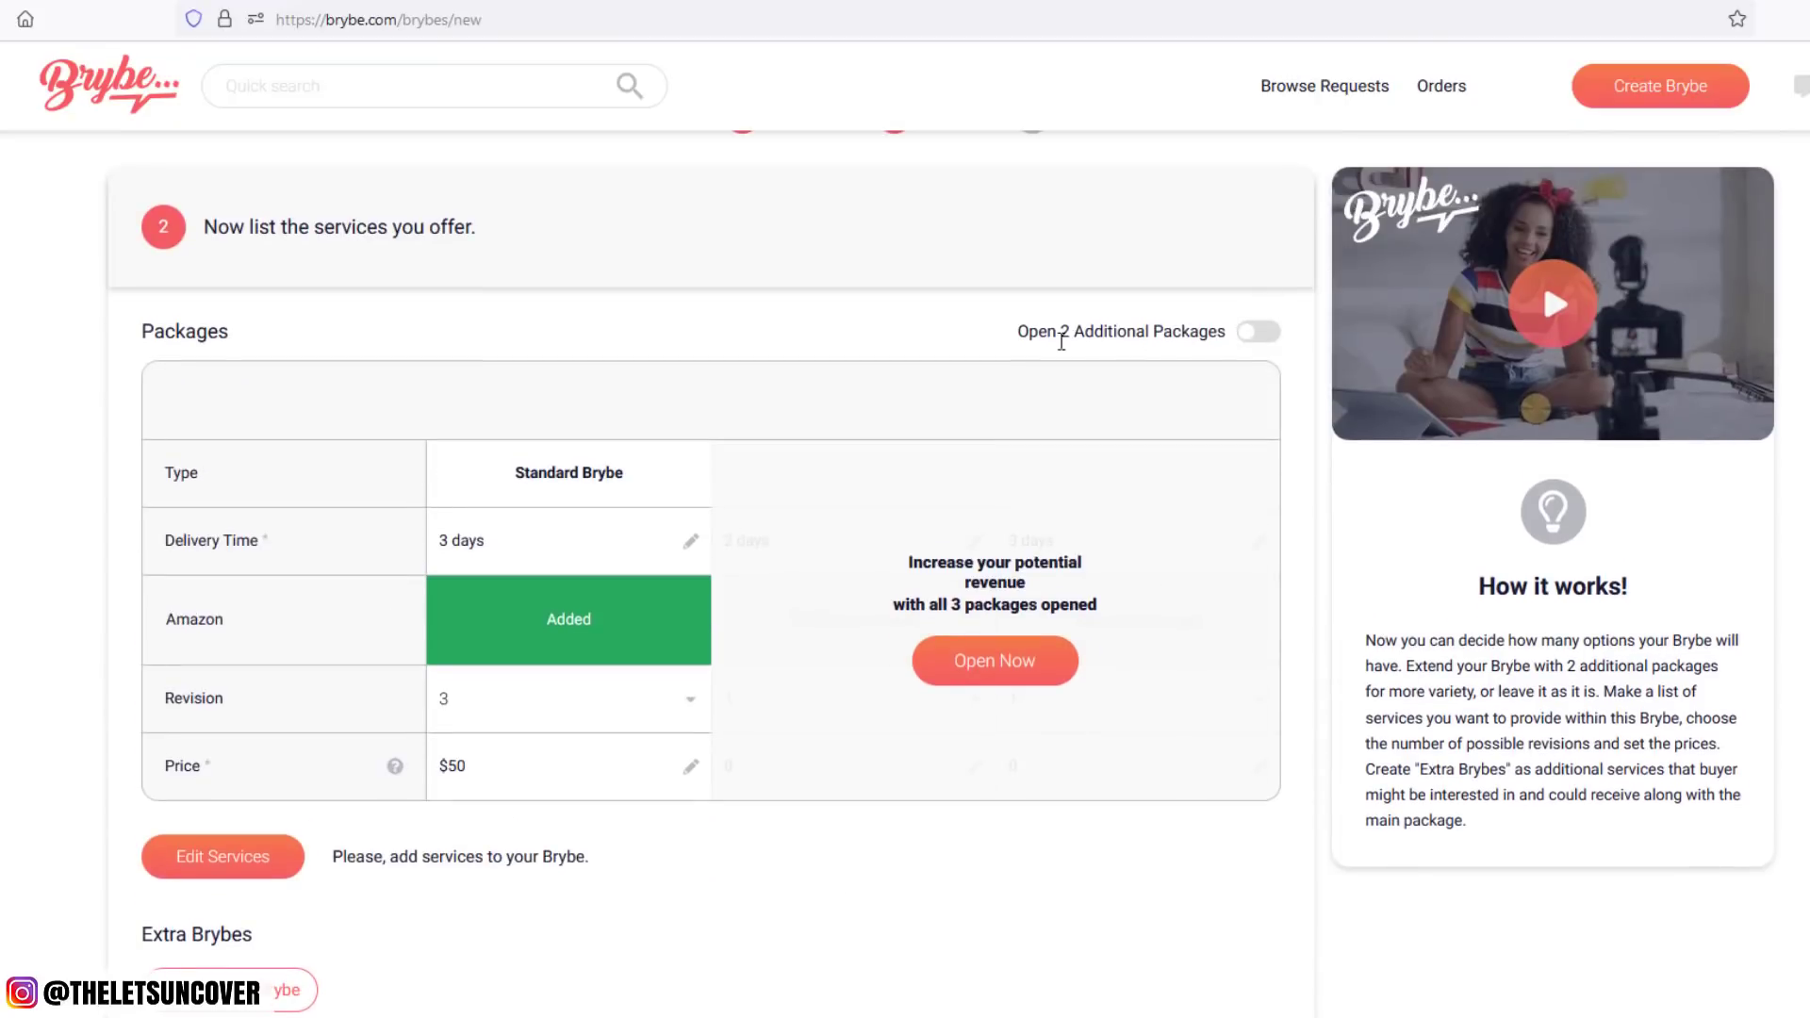
click(1248, 335)
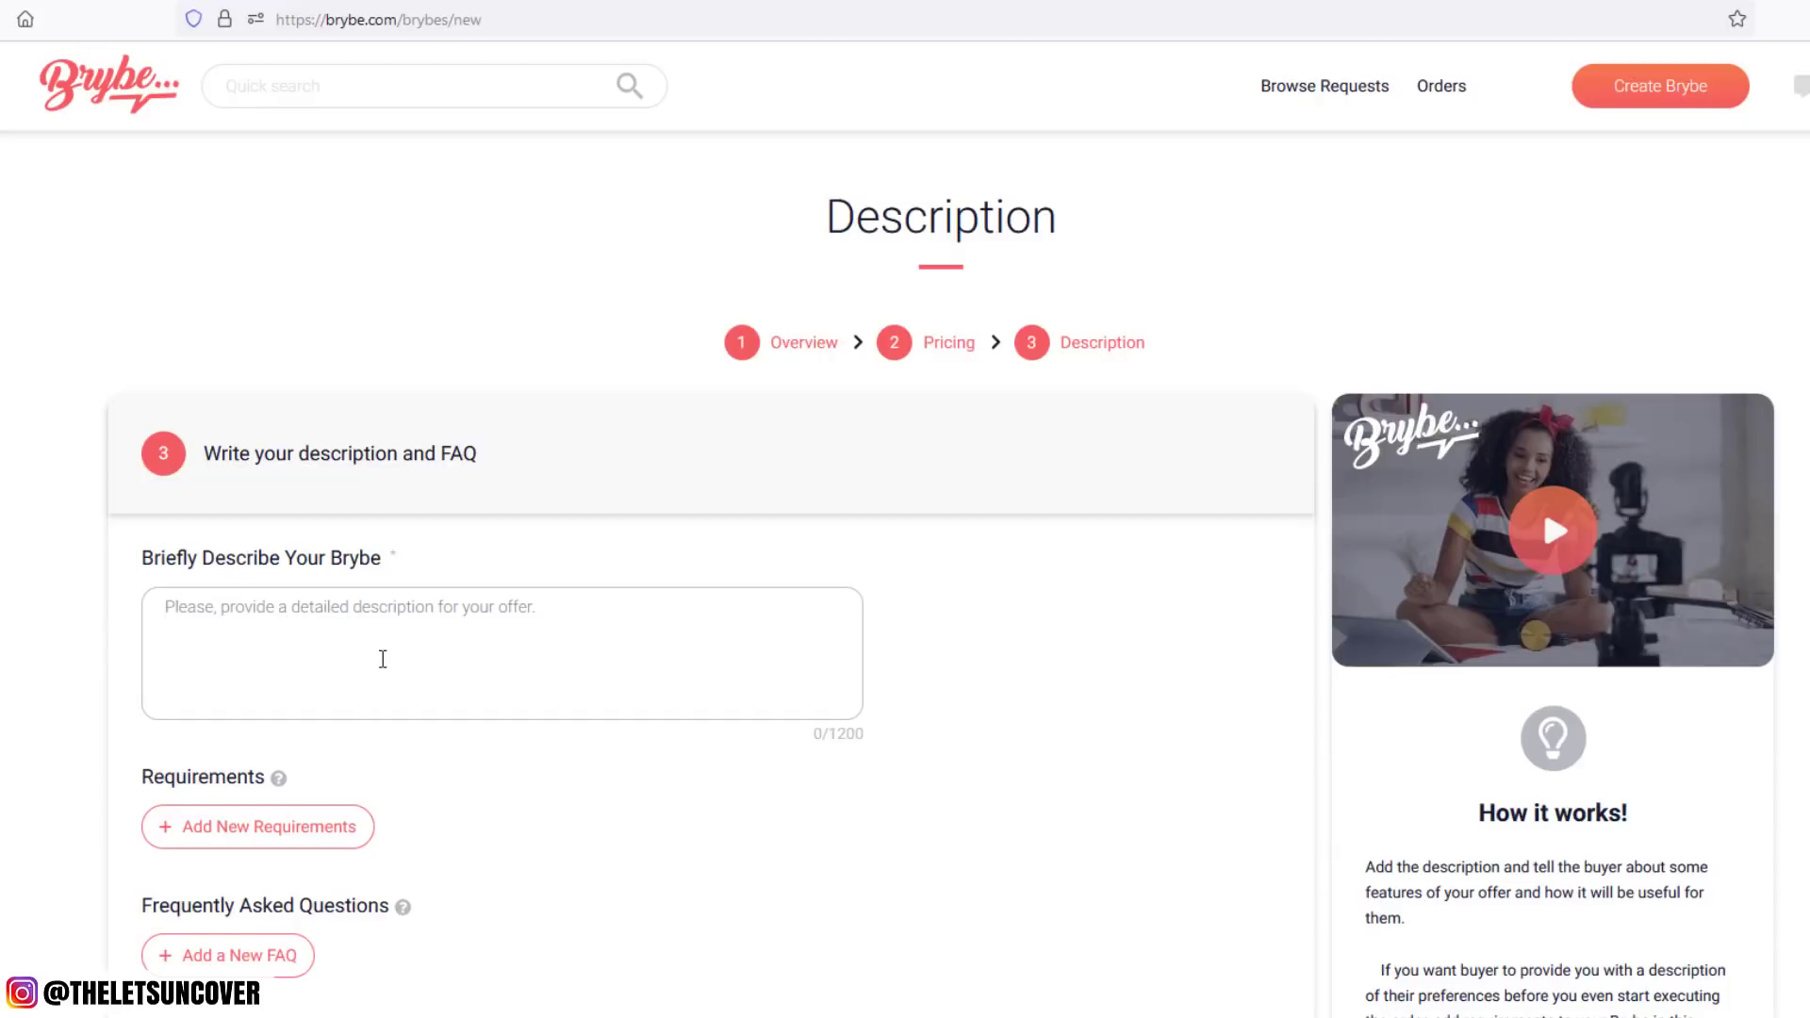
key(ctrl+v)
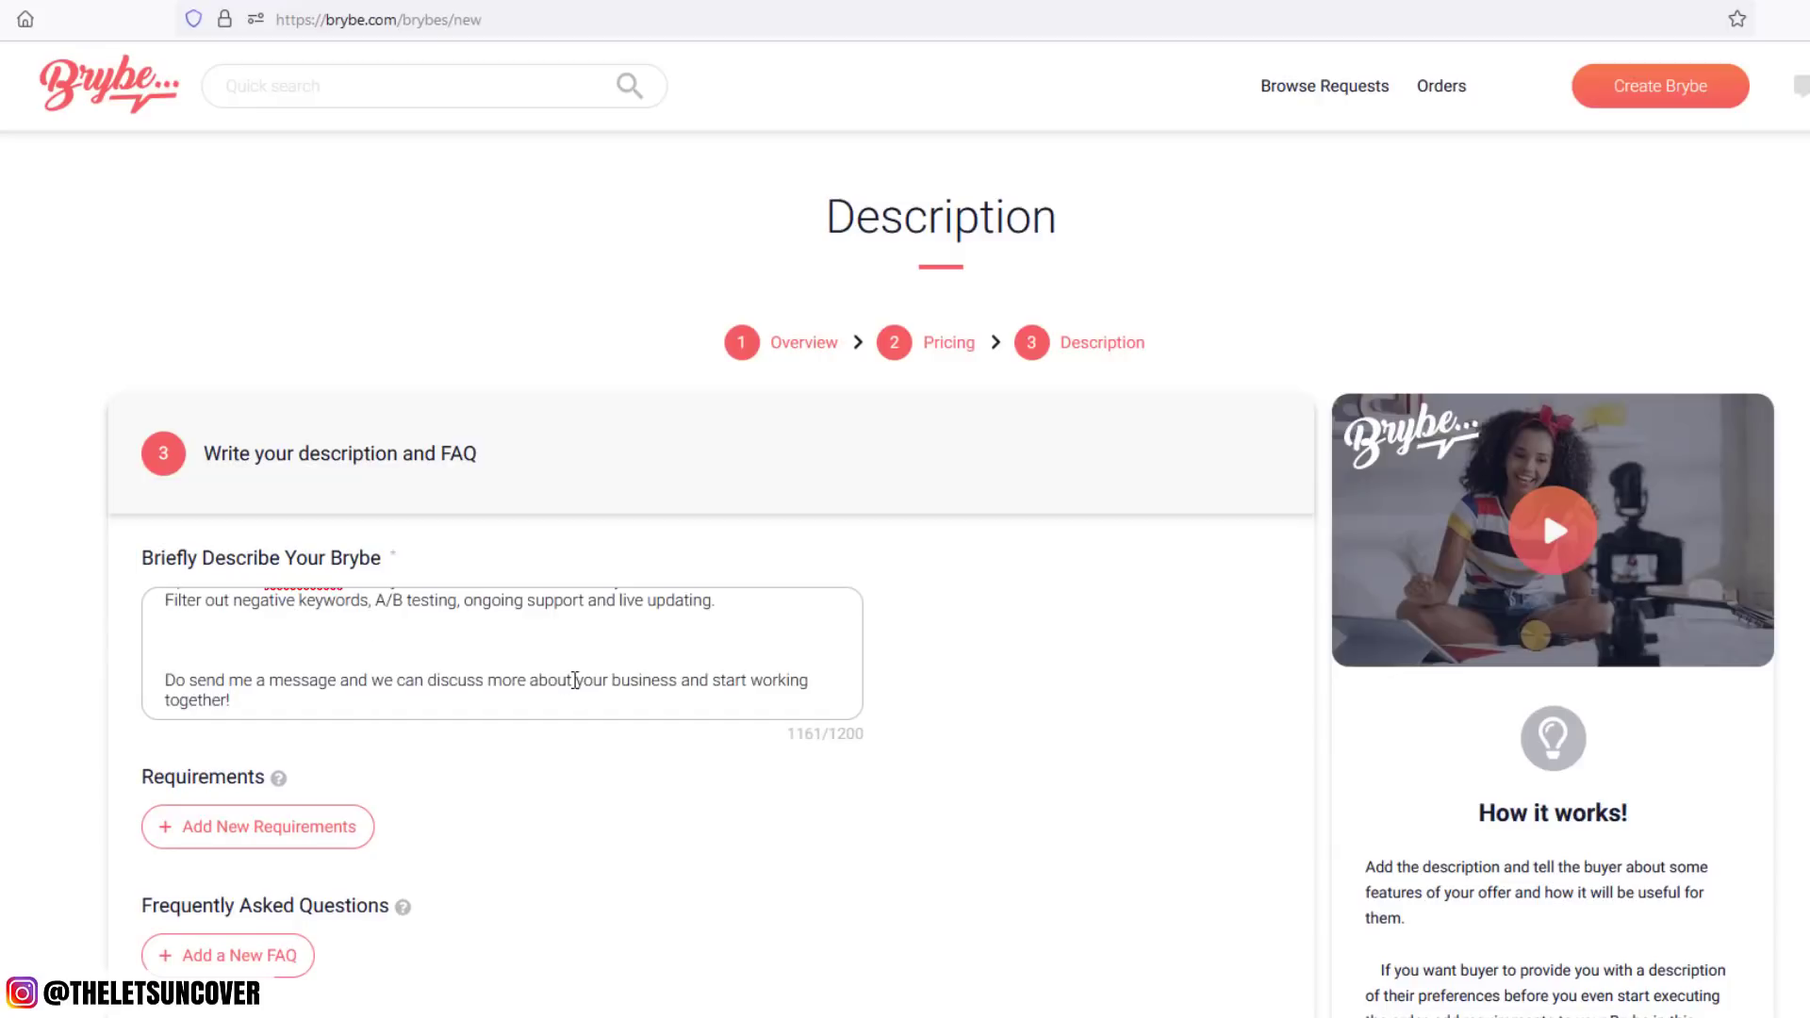
scroll(556, 689, up, 10)
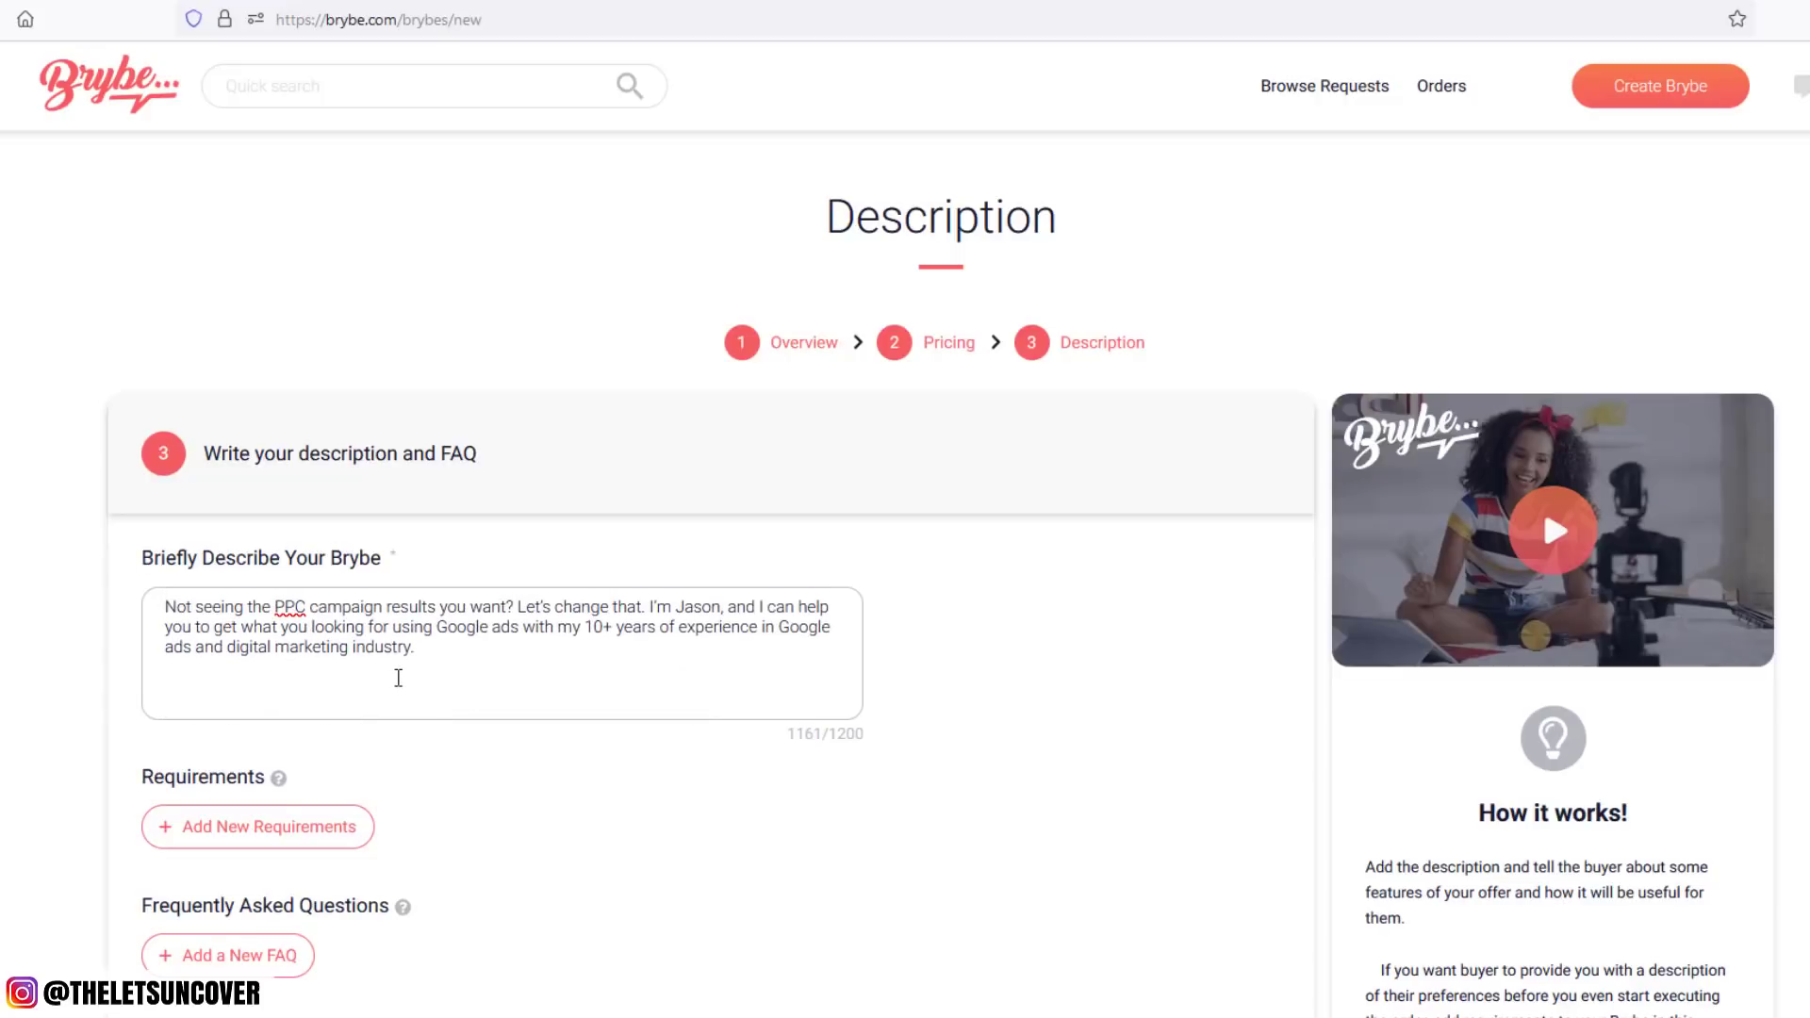
scroll(398, 683, down, 10)
Remove the blank lines after the Optimization paragraph and under Campaign setup.
click(307, 653)
key(BackSpace)
key(BackSpace)
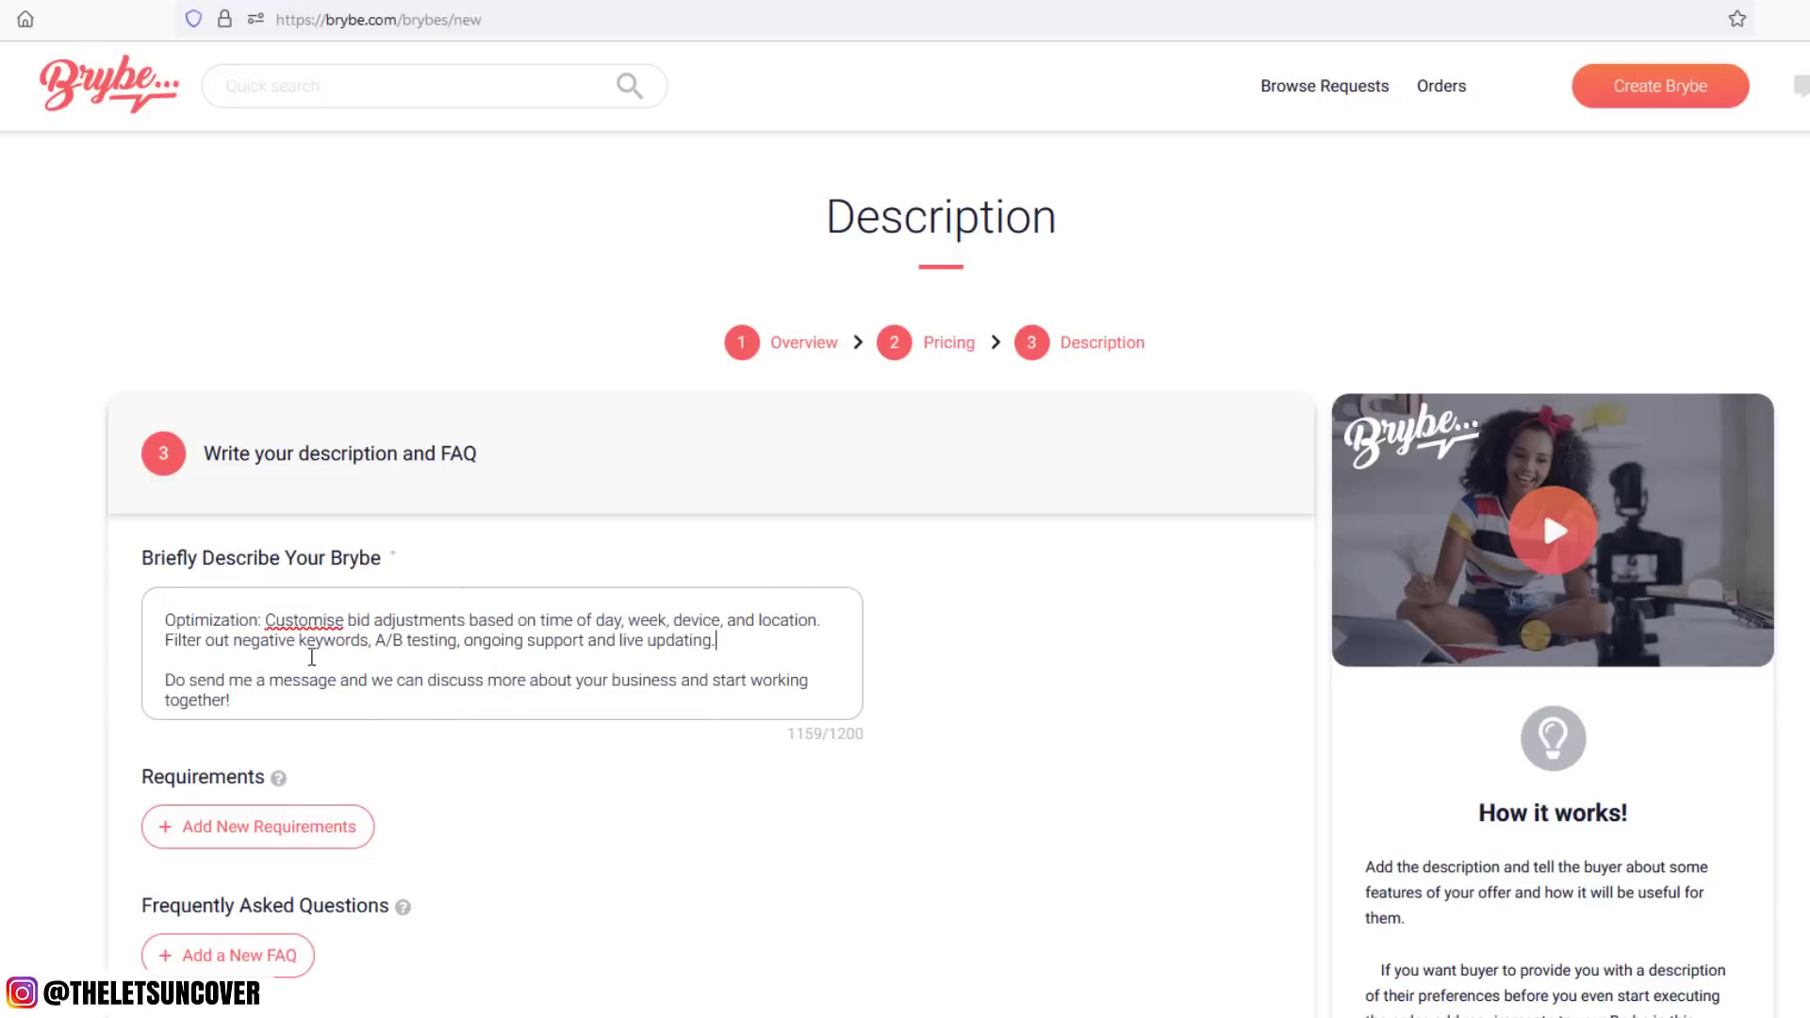
scroll(264, 679, up, 3)
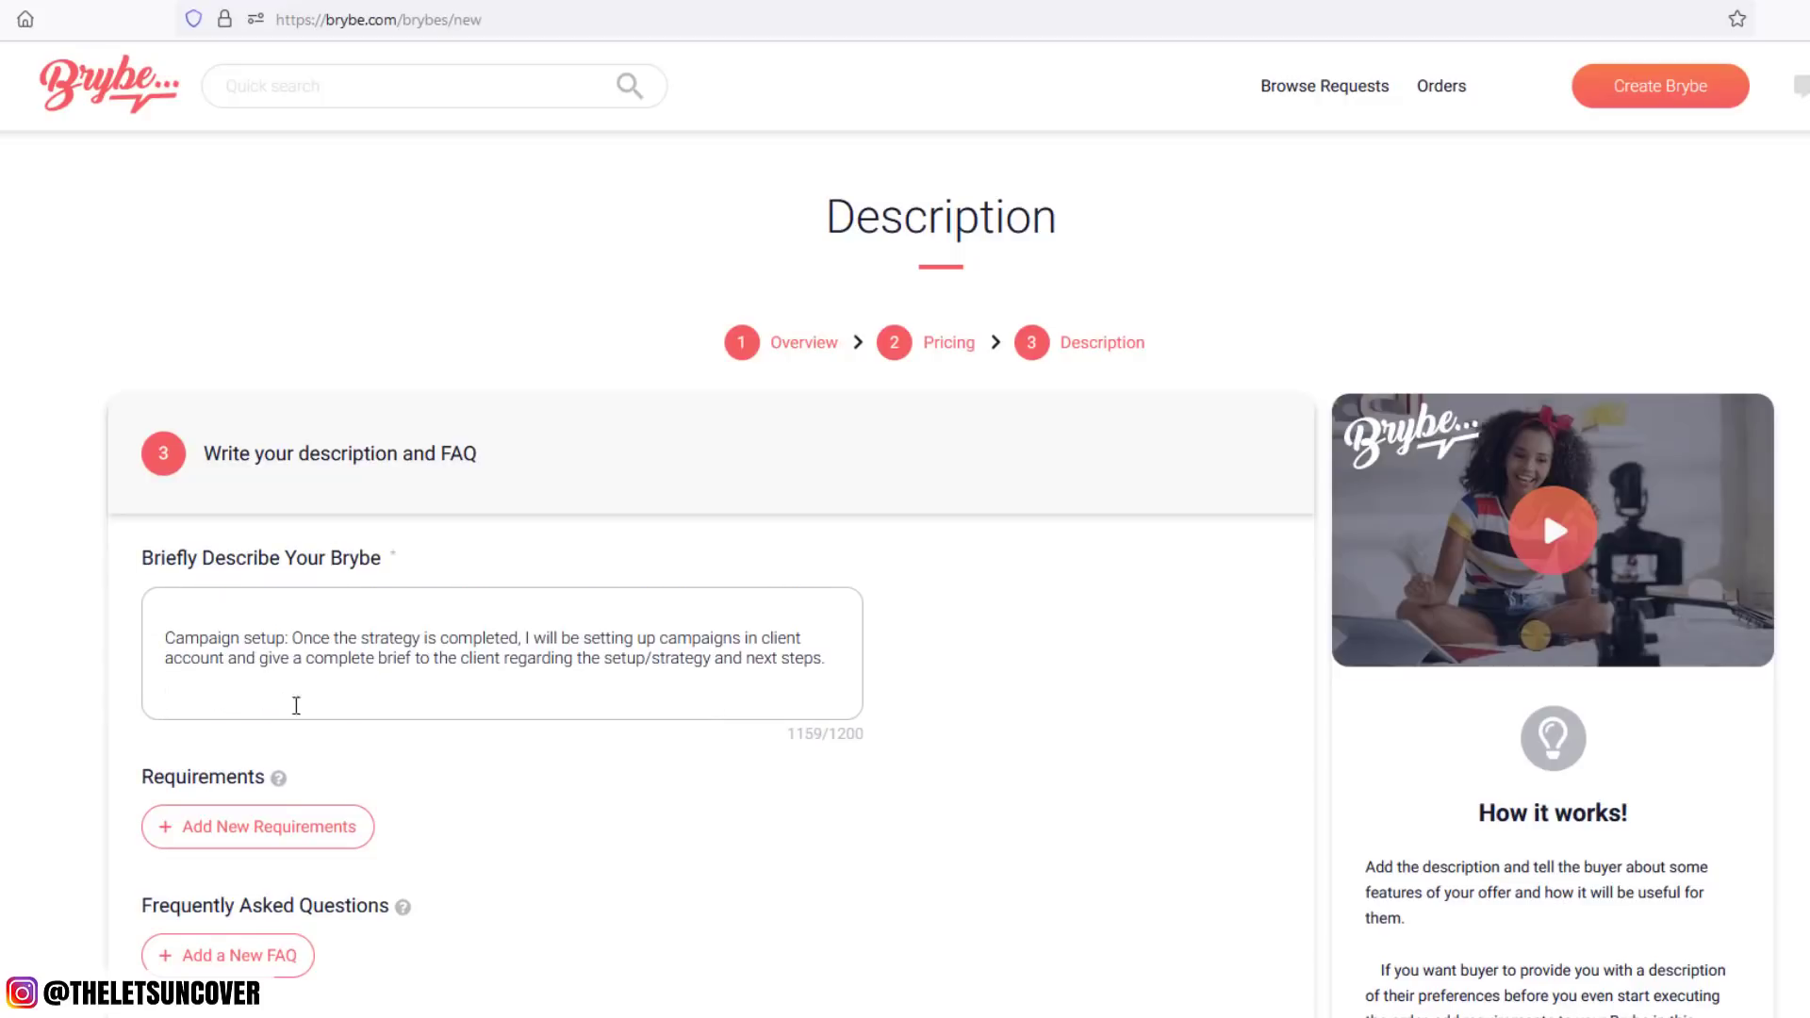
click(296, 706)
key(BackSpace)
scroll(248, 649, down, 1)
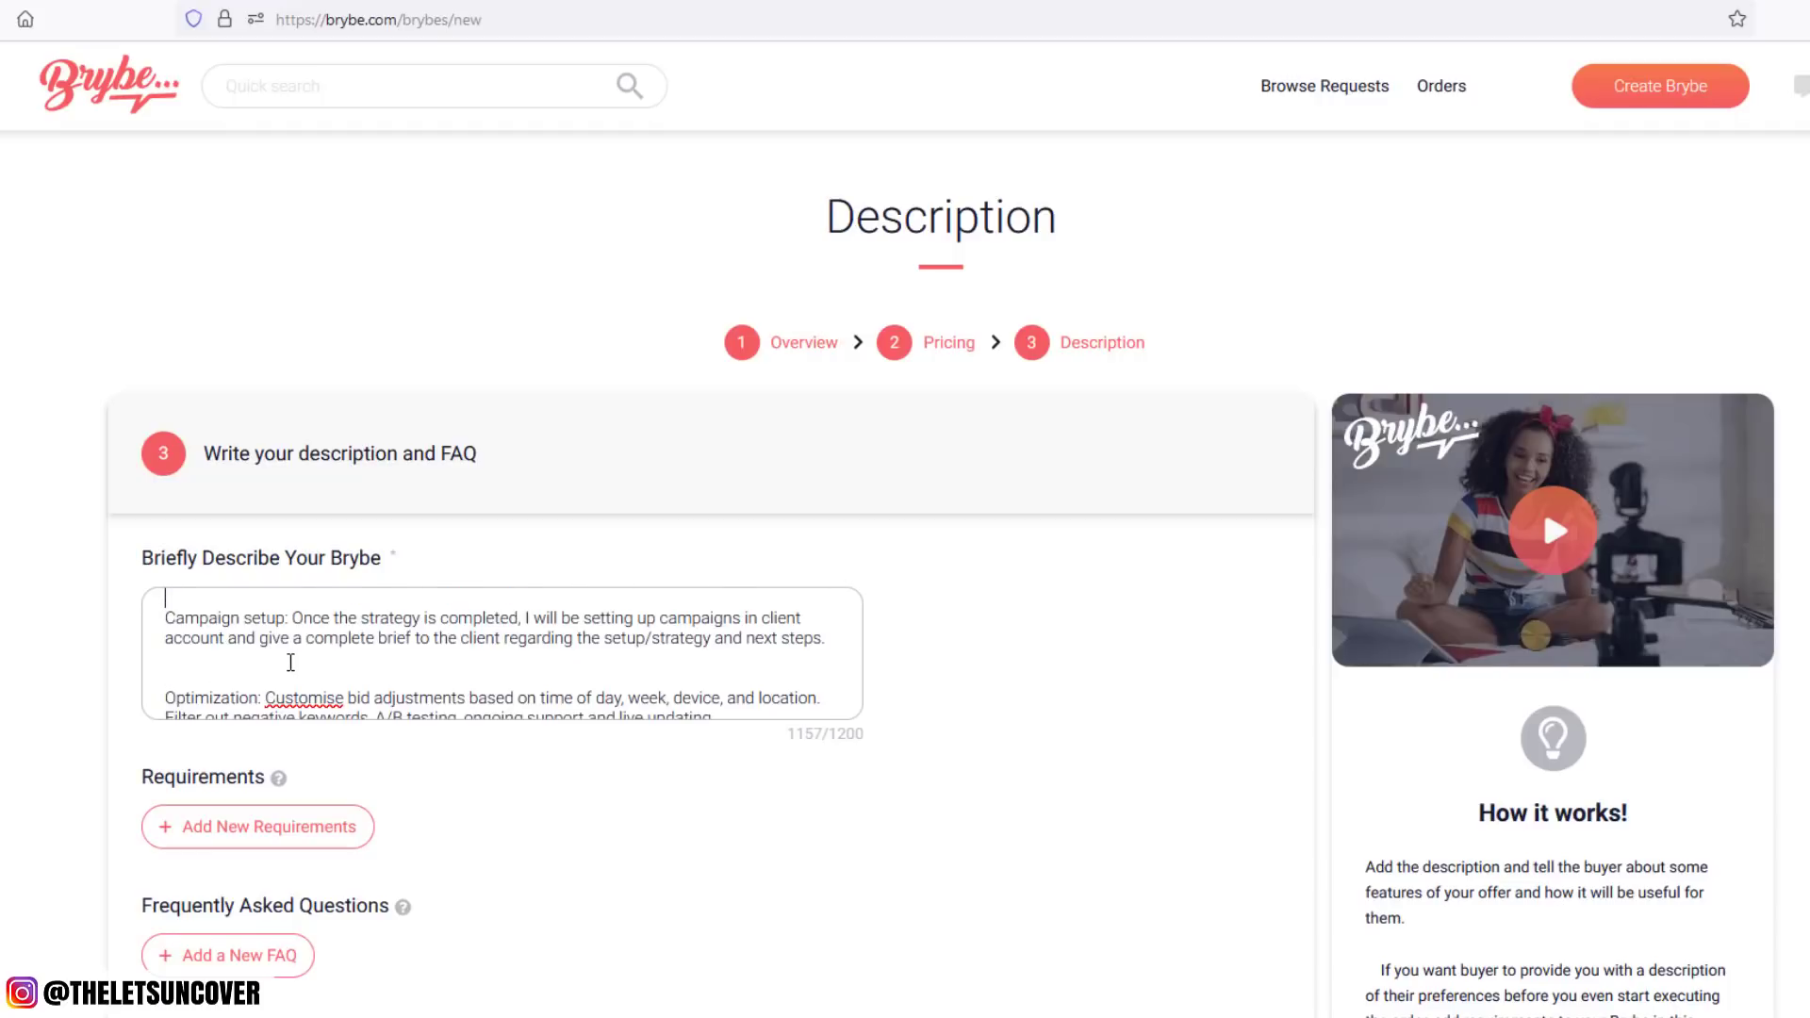
scroll(273, 646, up, 4)
Delete the remaining blank lines around Digital Strategy, Campaign setup and Optimization.
click(274, 641)
key(BackSpace)
key(BackSpace)
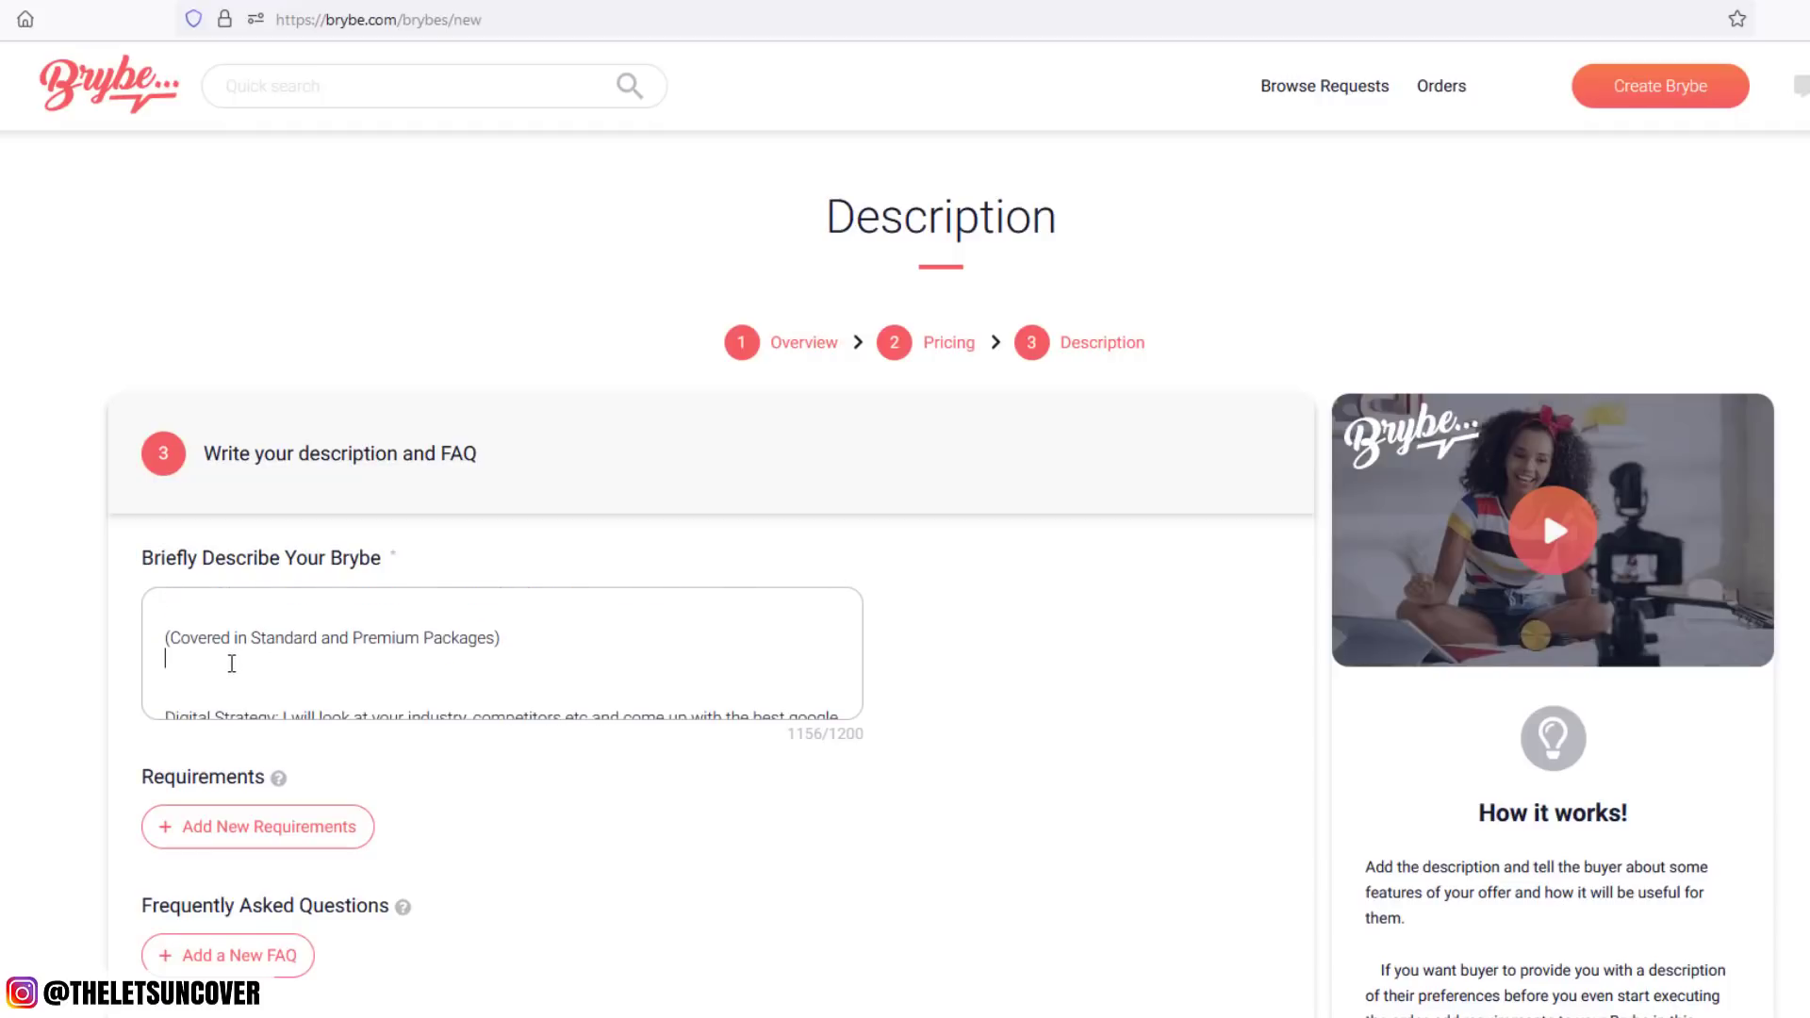
key(BackSpace)
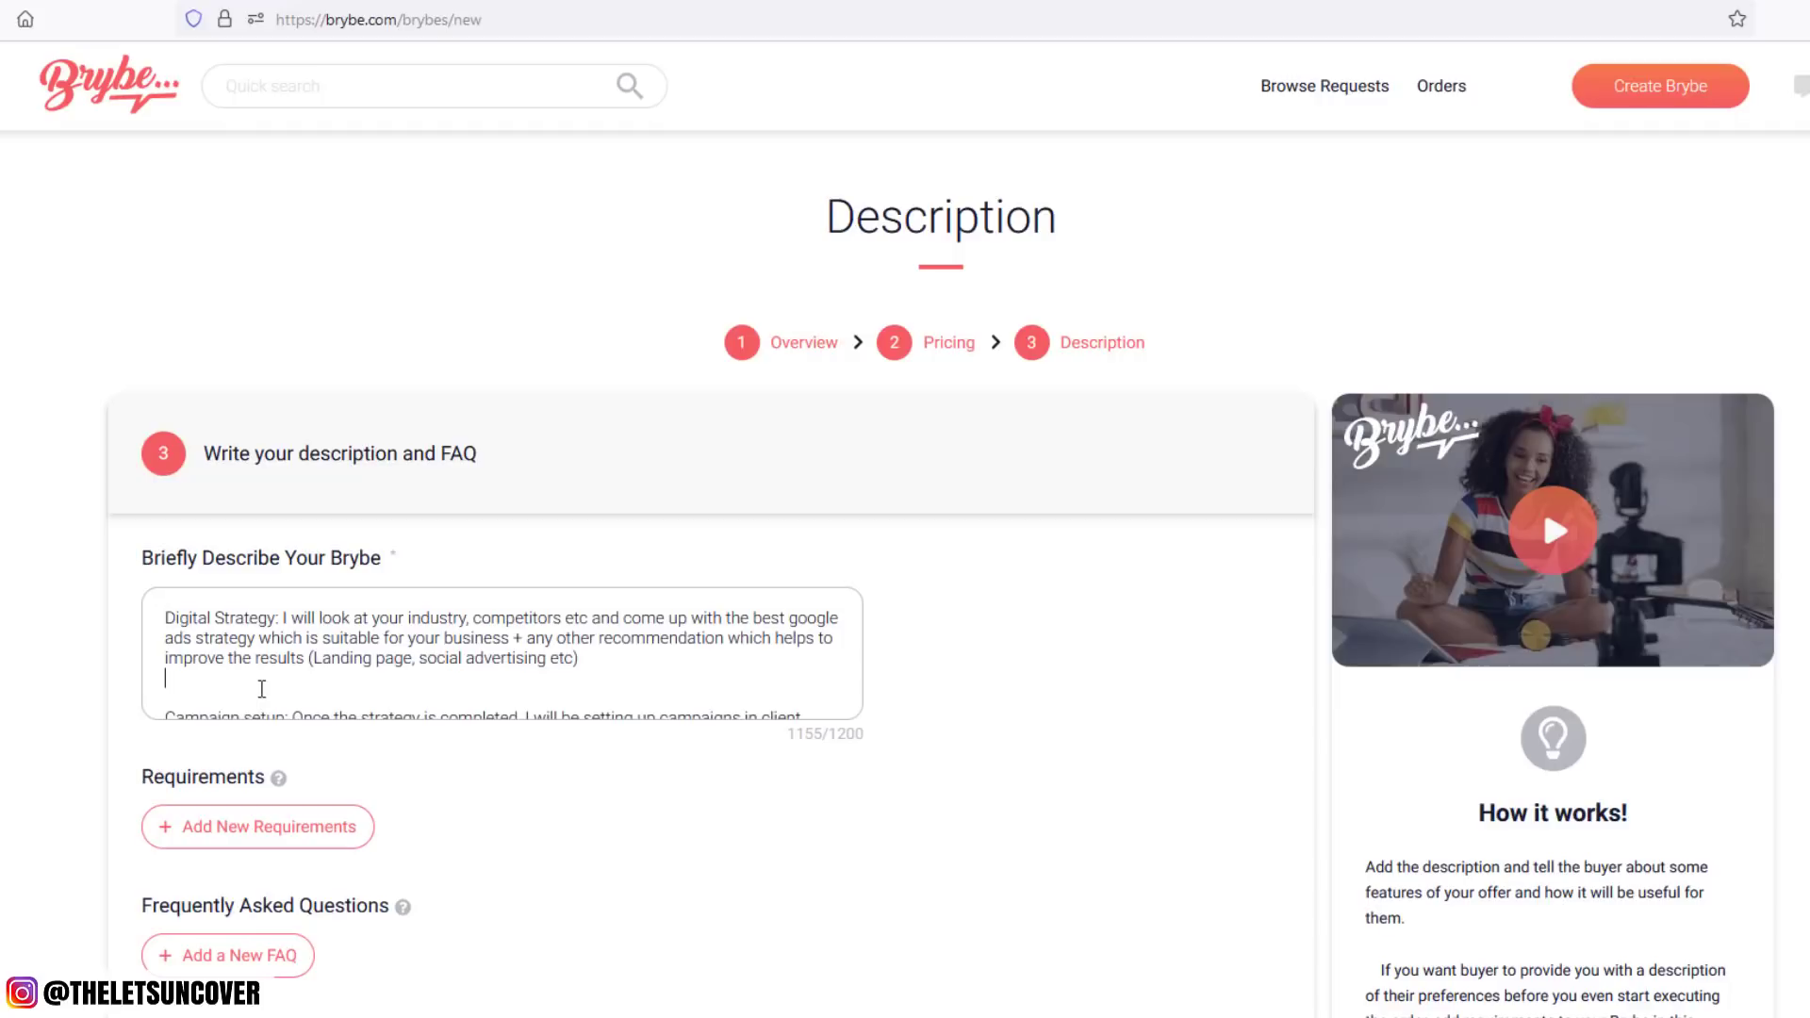
key(BackSpace)
click(251, 686)
key(BackSpace)
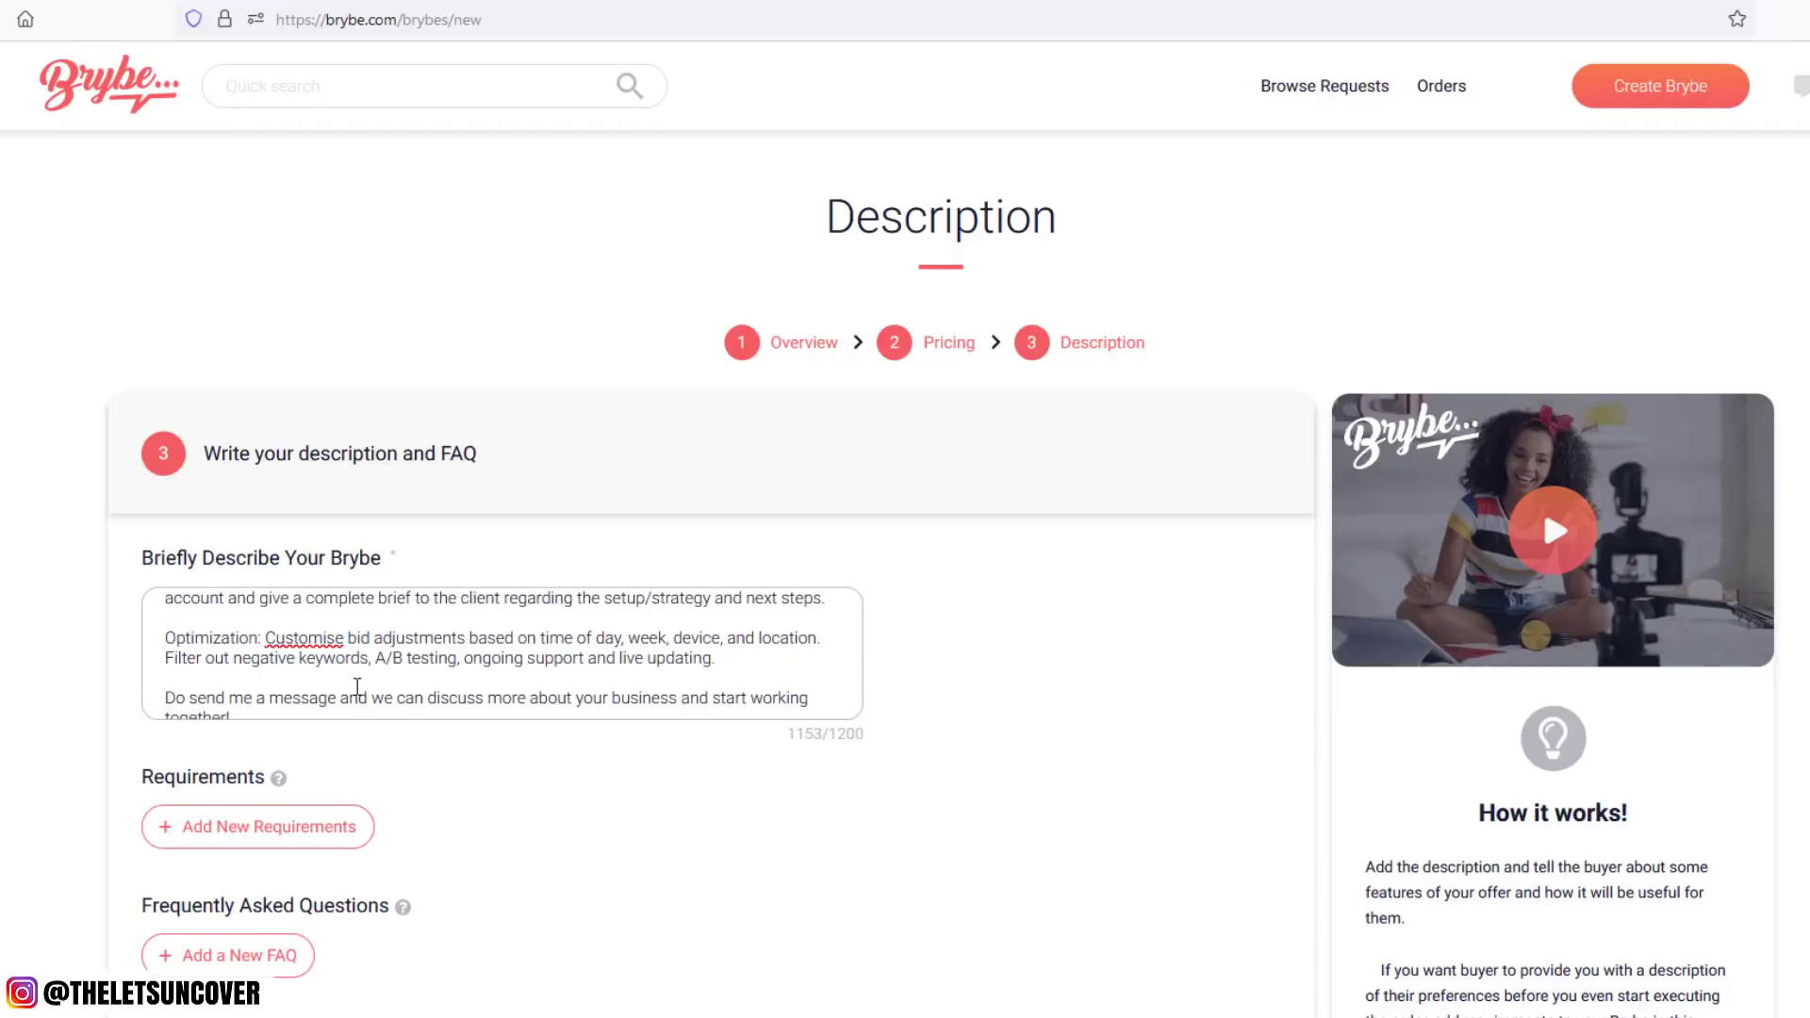
scroll(357, 687, down, 5)
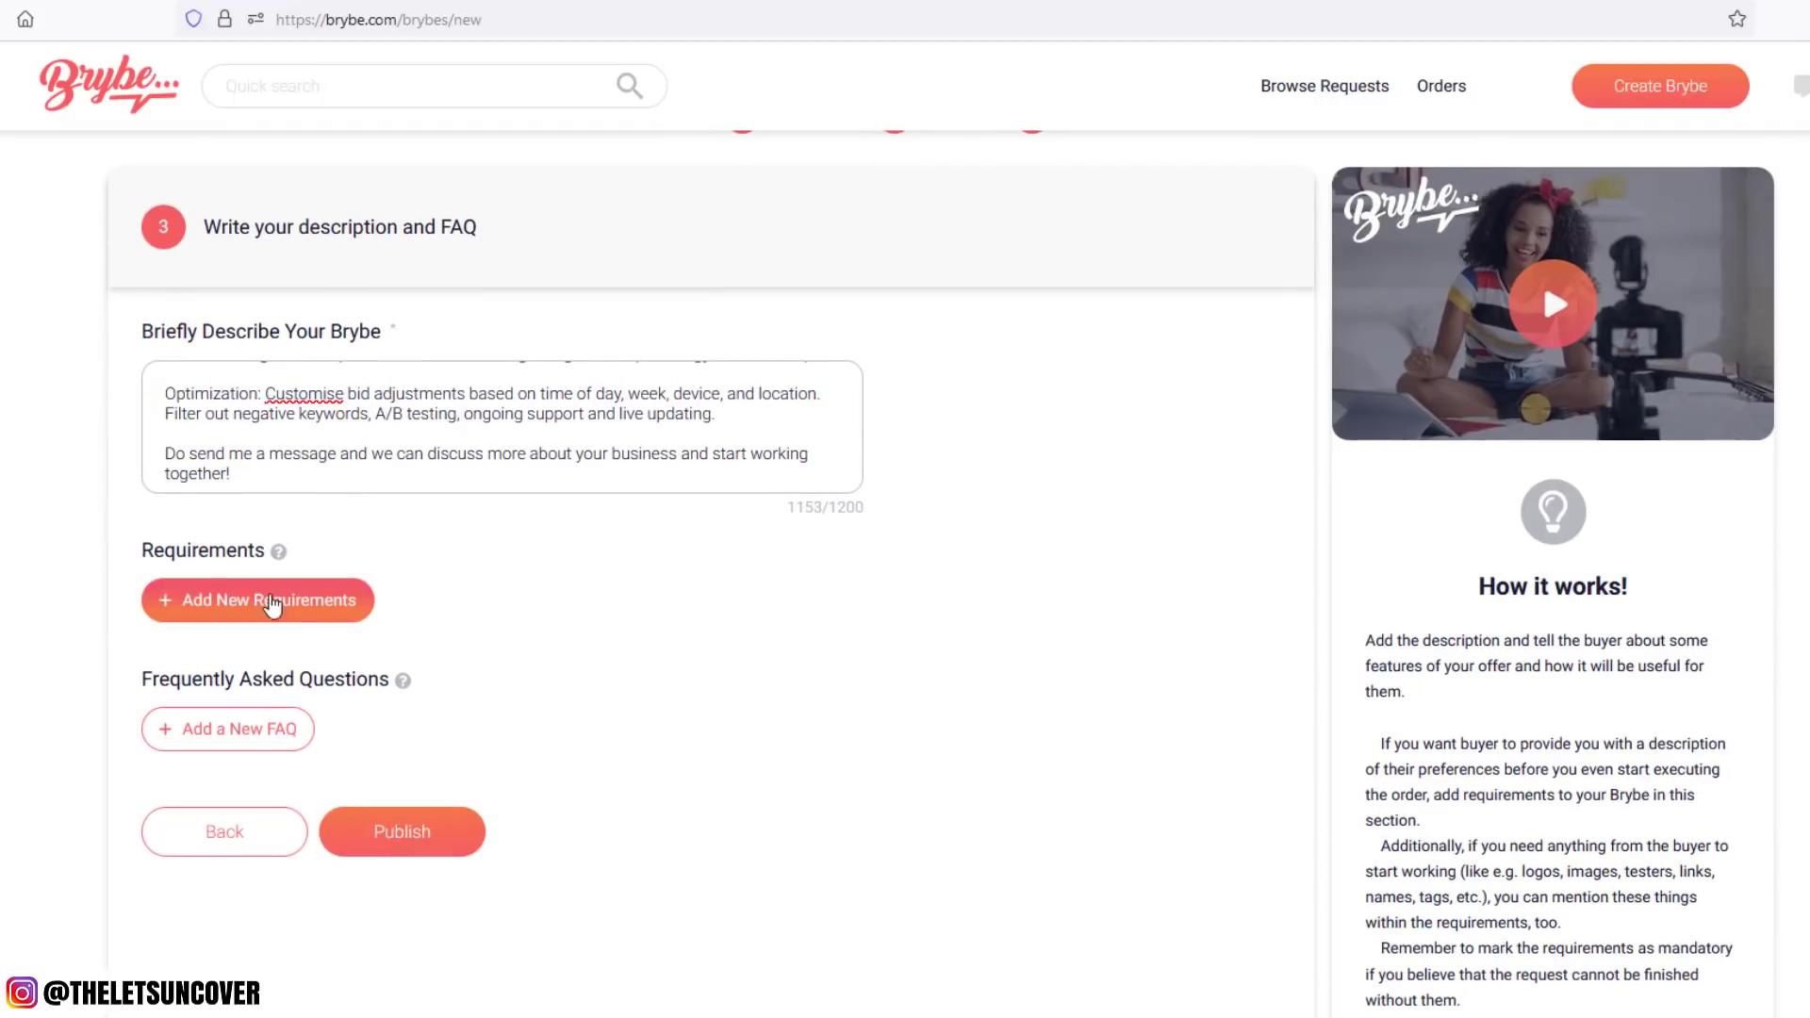
Add a buyer requirement asking for their Google Ads account, then publish the Brybe.
click(272, 604)
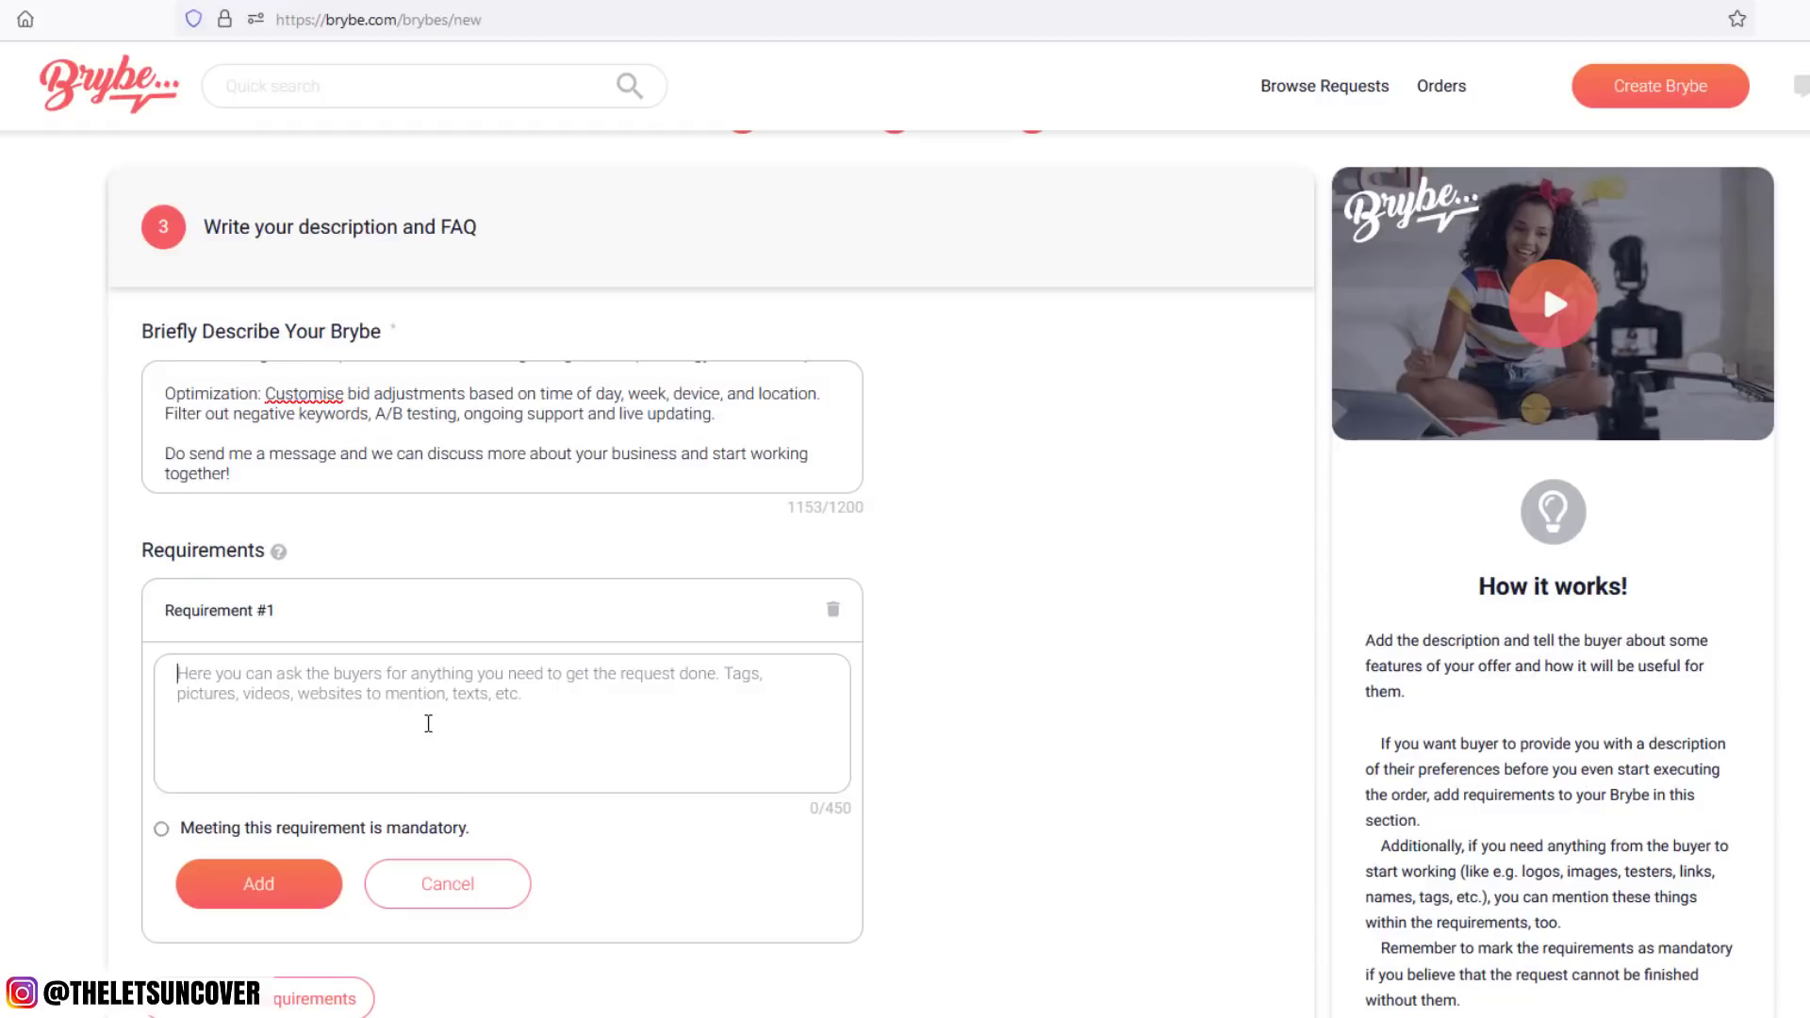
text(Kindly provide y)
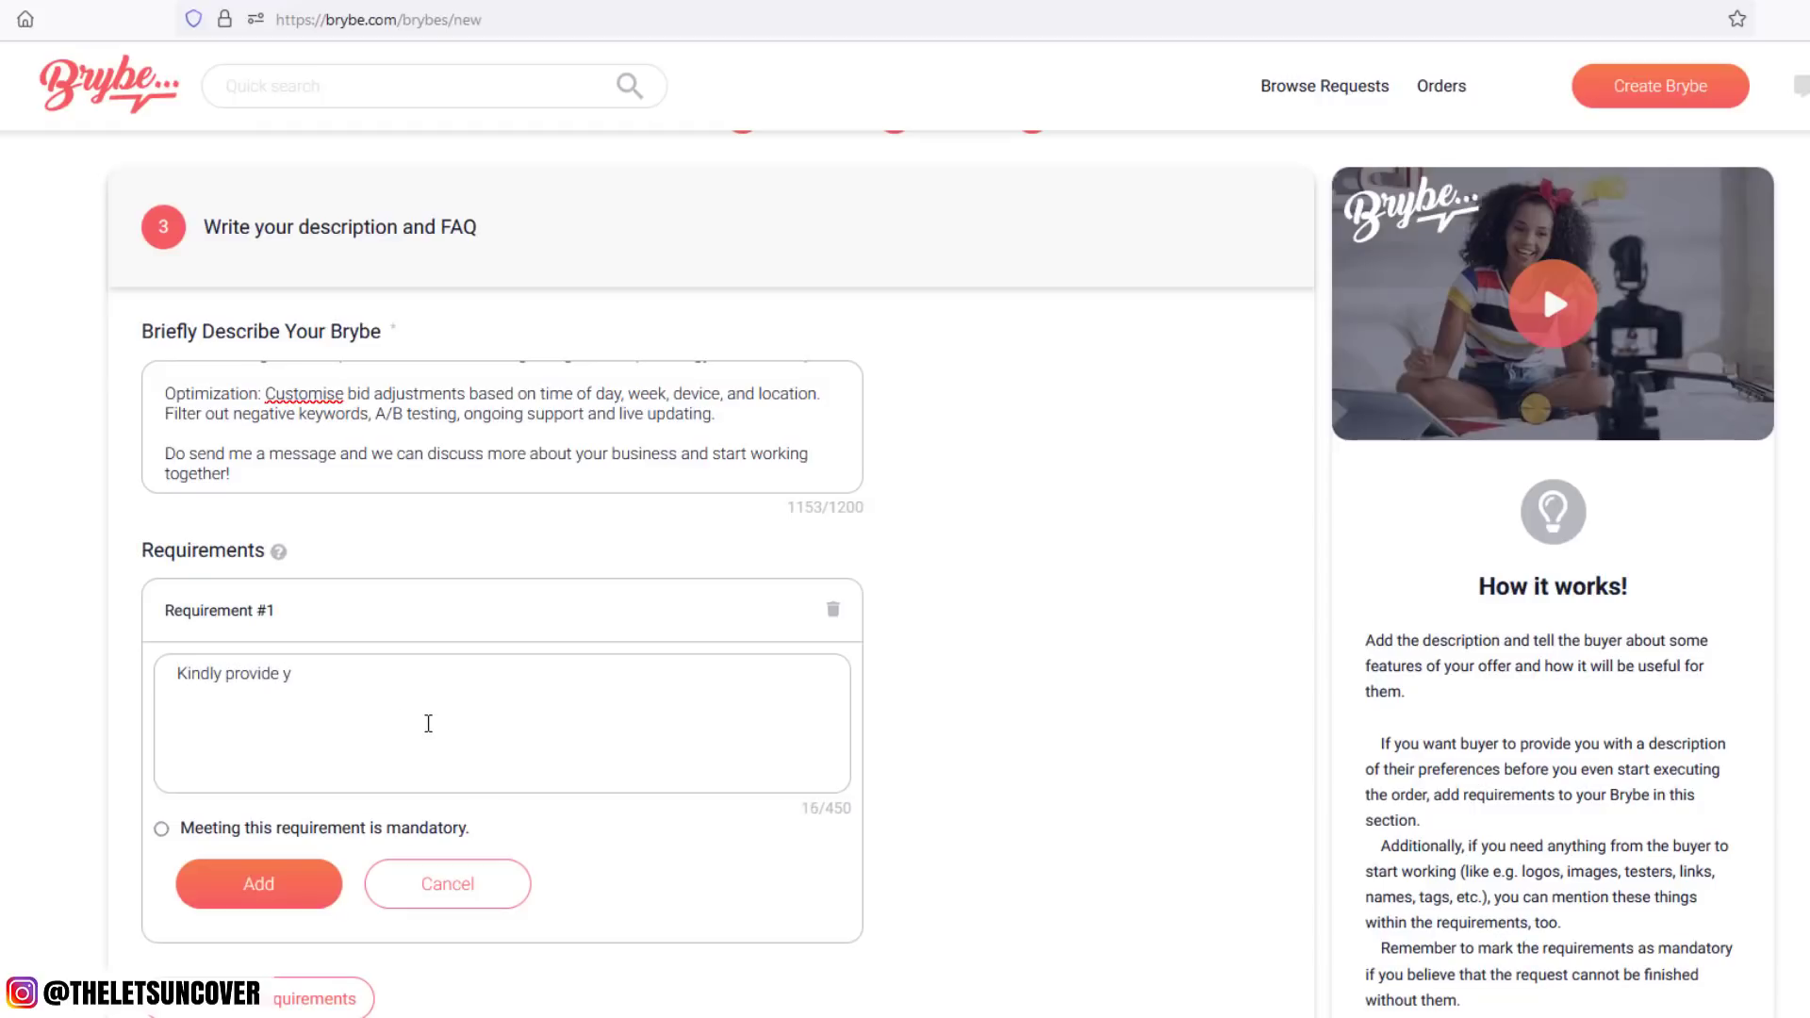
text(our google ads account.)
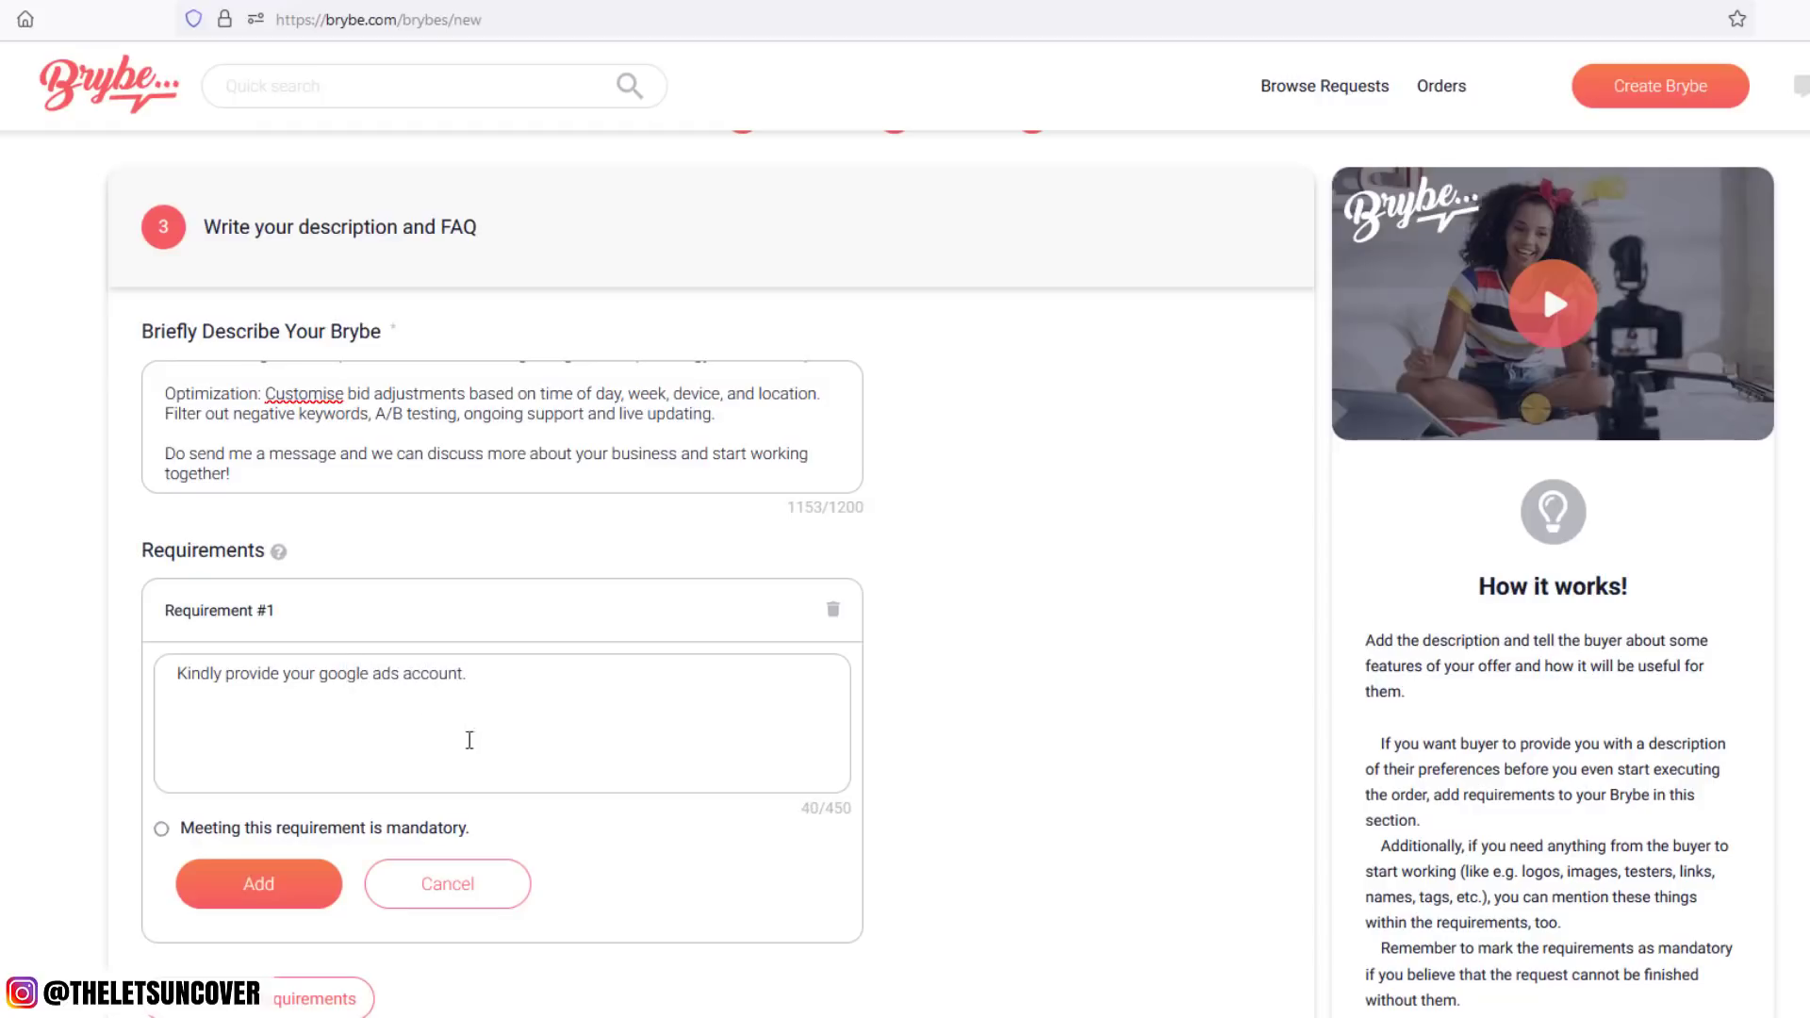
click(260, 886)
scroll(444, 707, down, 2)
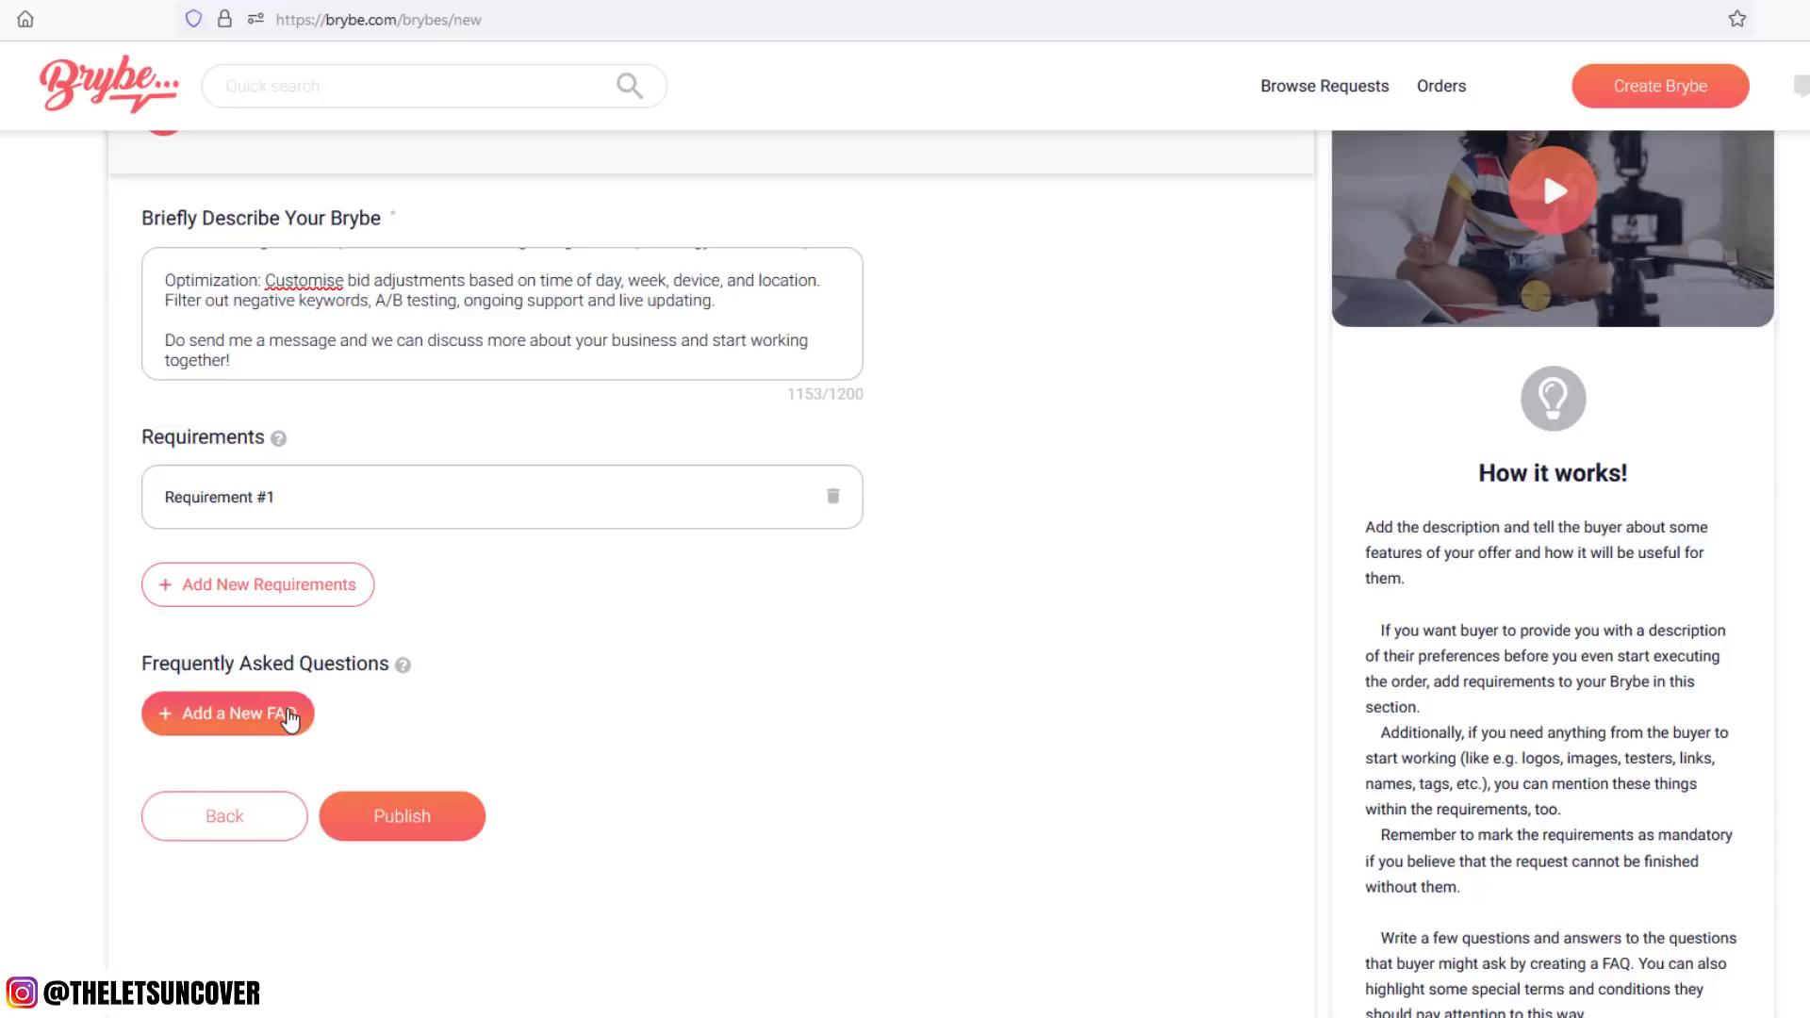
click(375, 801)
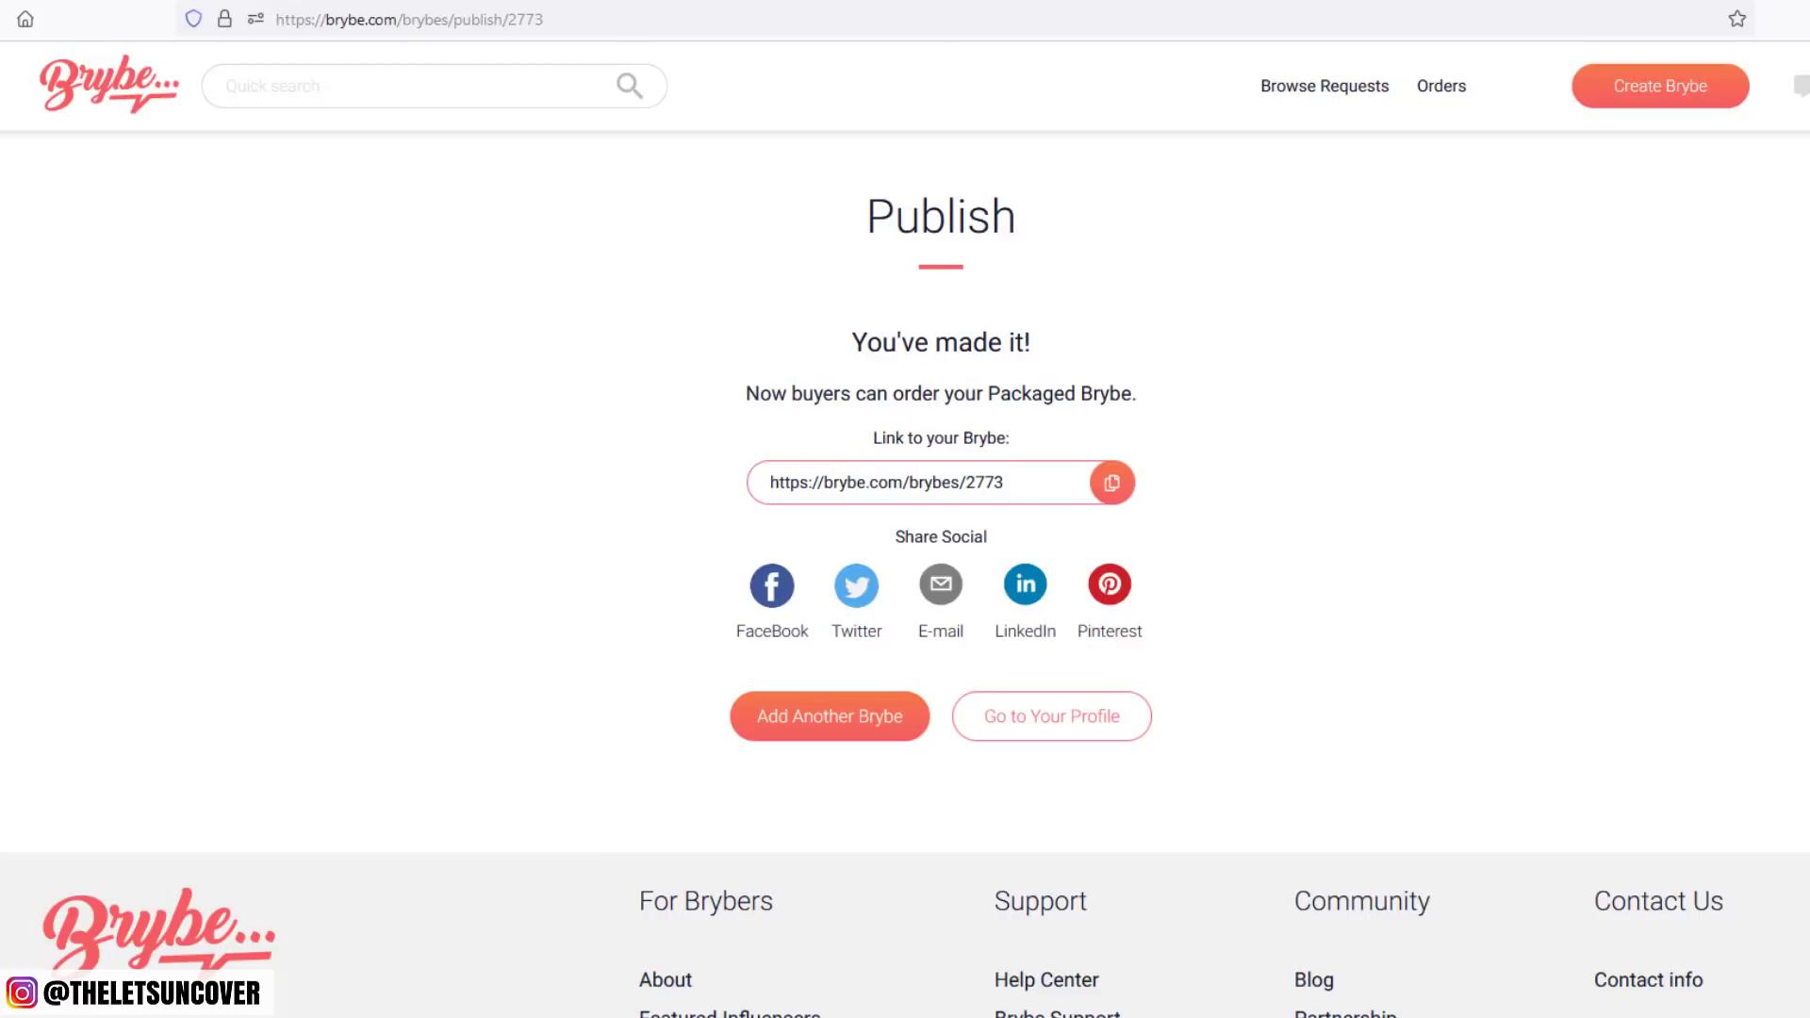
Load the copied brybes/2773 link in a new tab and scroll through the live offer page.
key(ctrl+t)
text(https://brybe.com/brybes/2773)
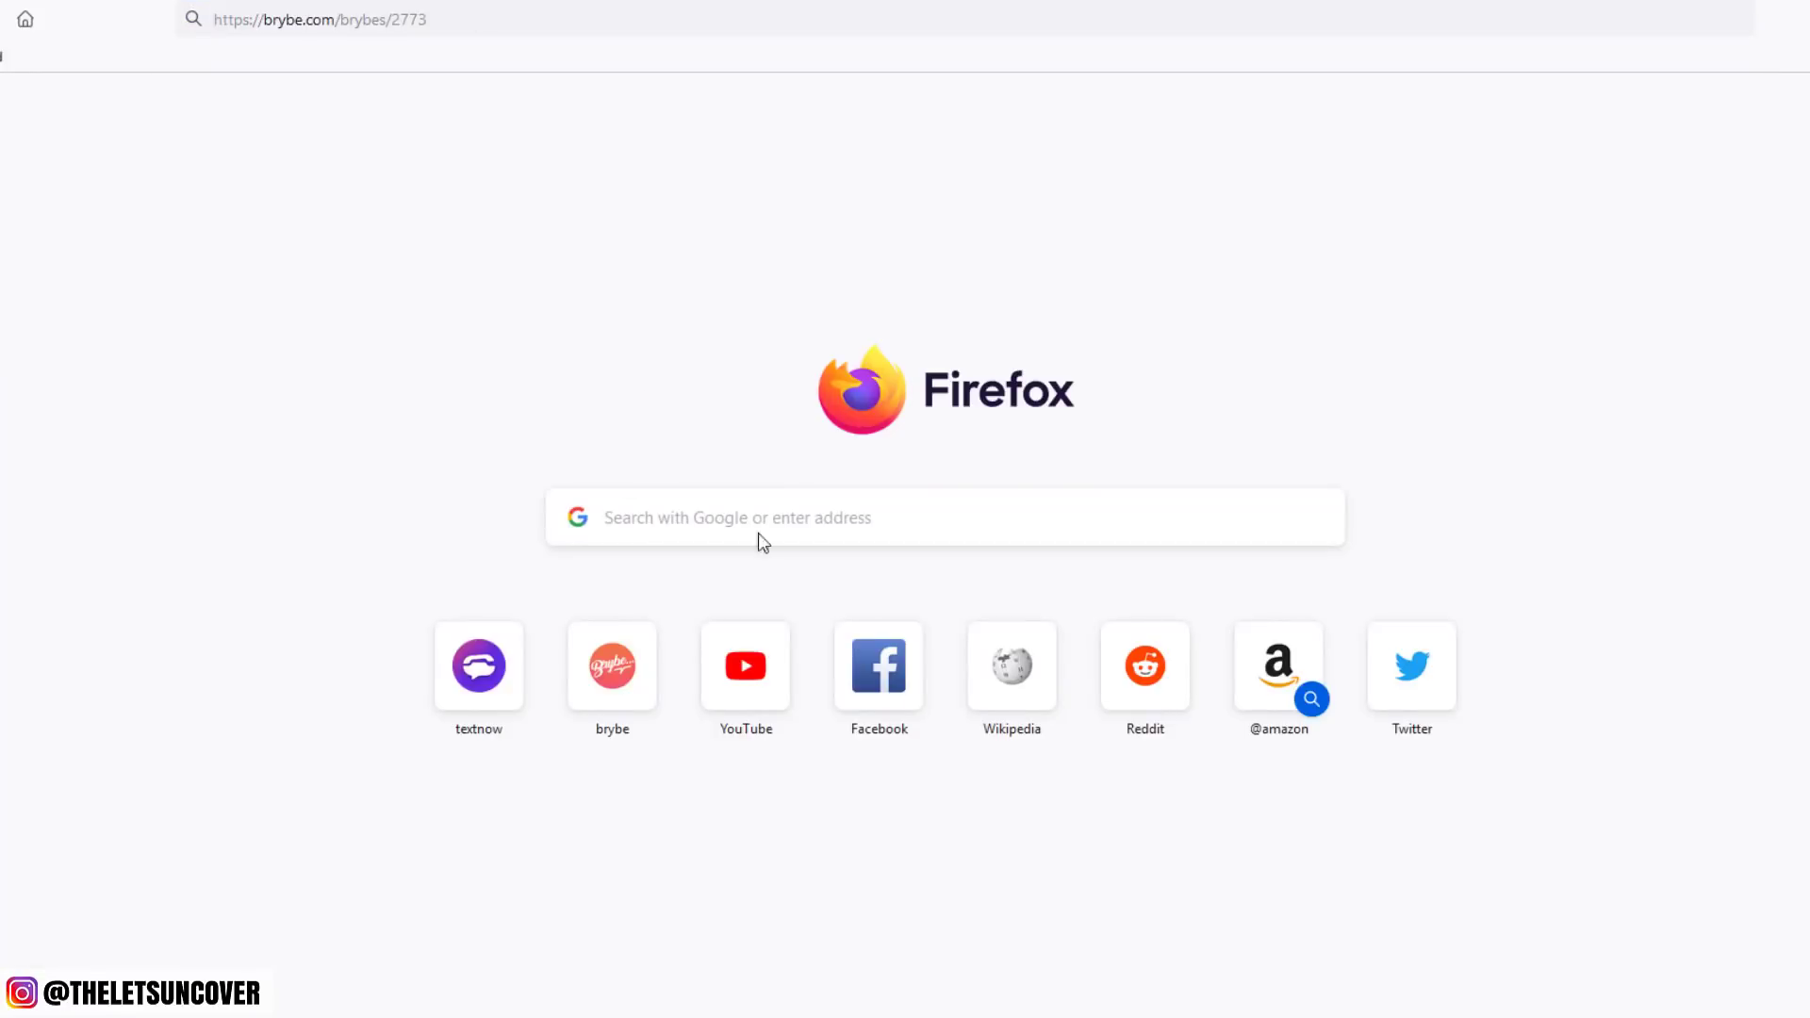
key(Return)
scroll(1184, 757, down, 5)
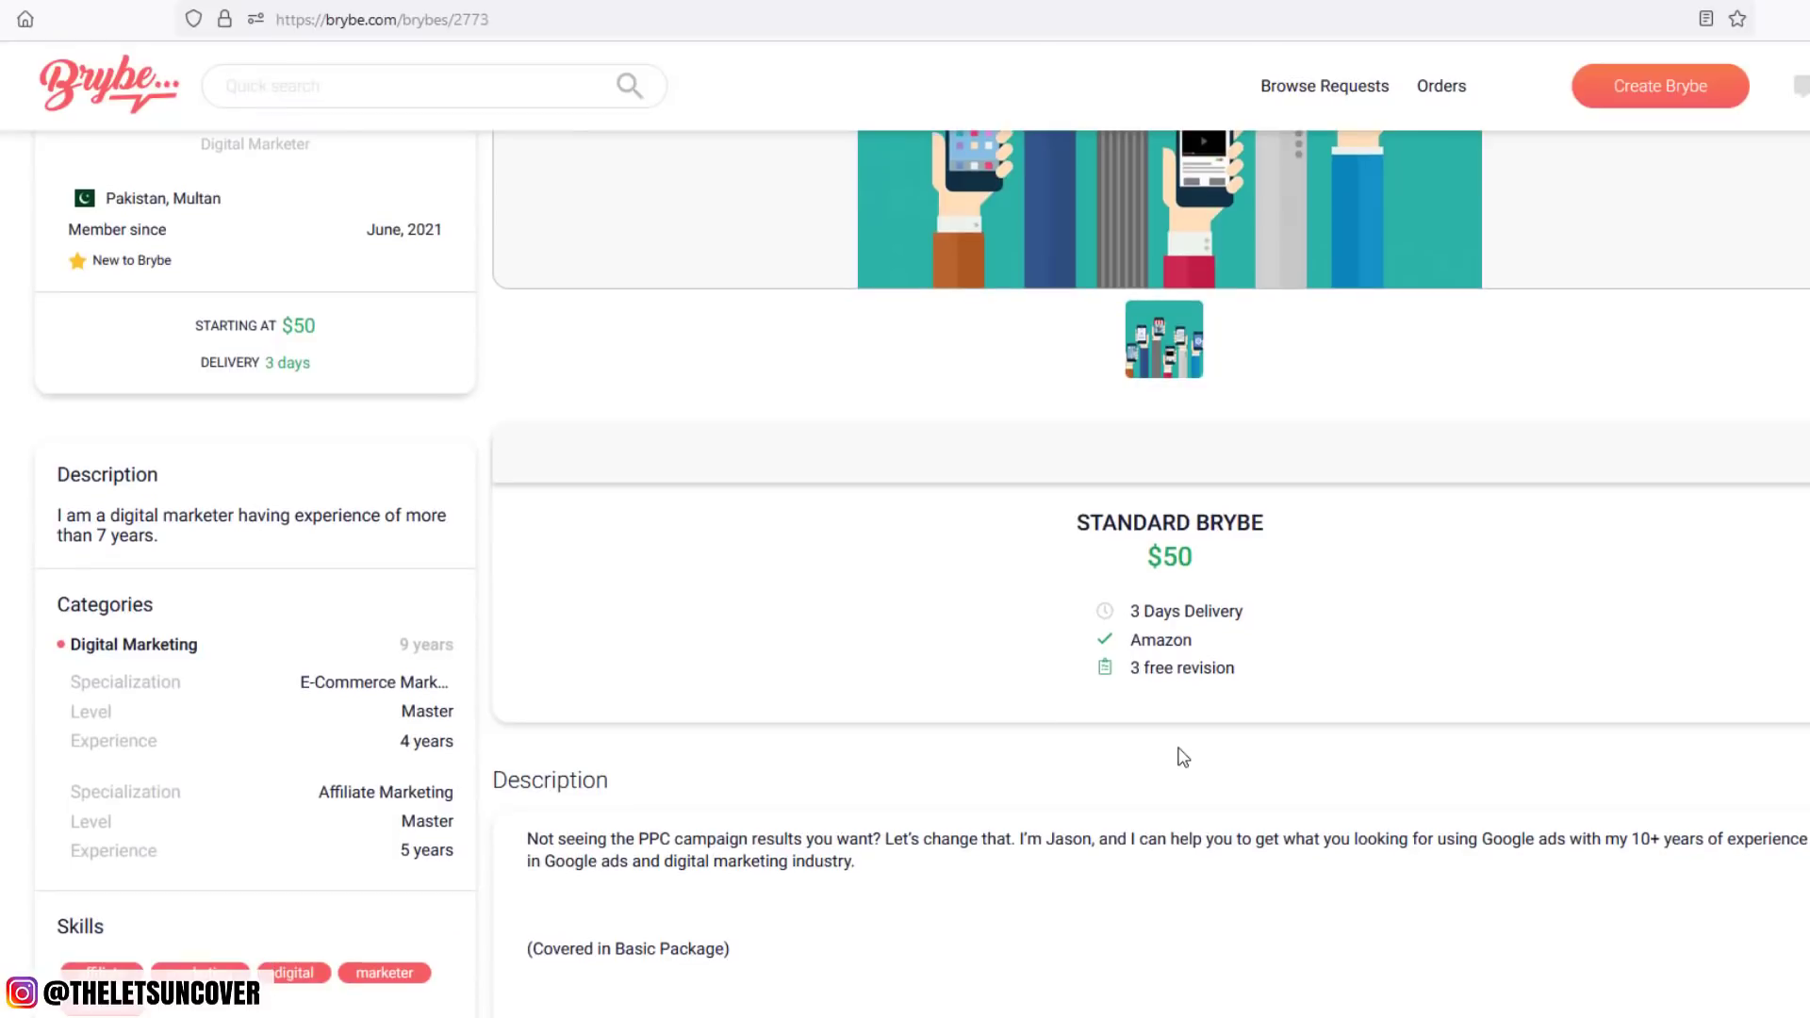
scroll(1178, 755, down, 4)
scroll(848, 660, down, 5)
scroll(895, 698, up, 2)
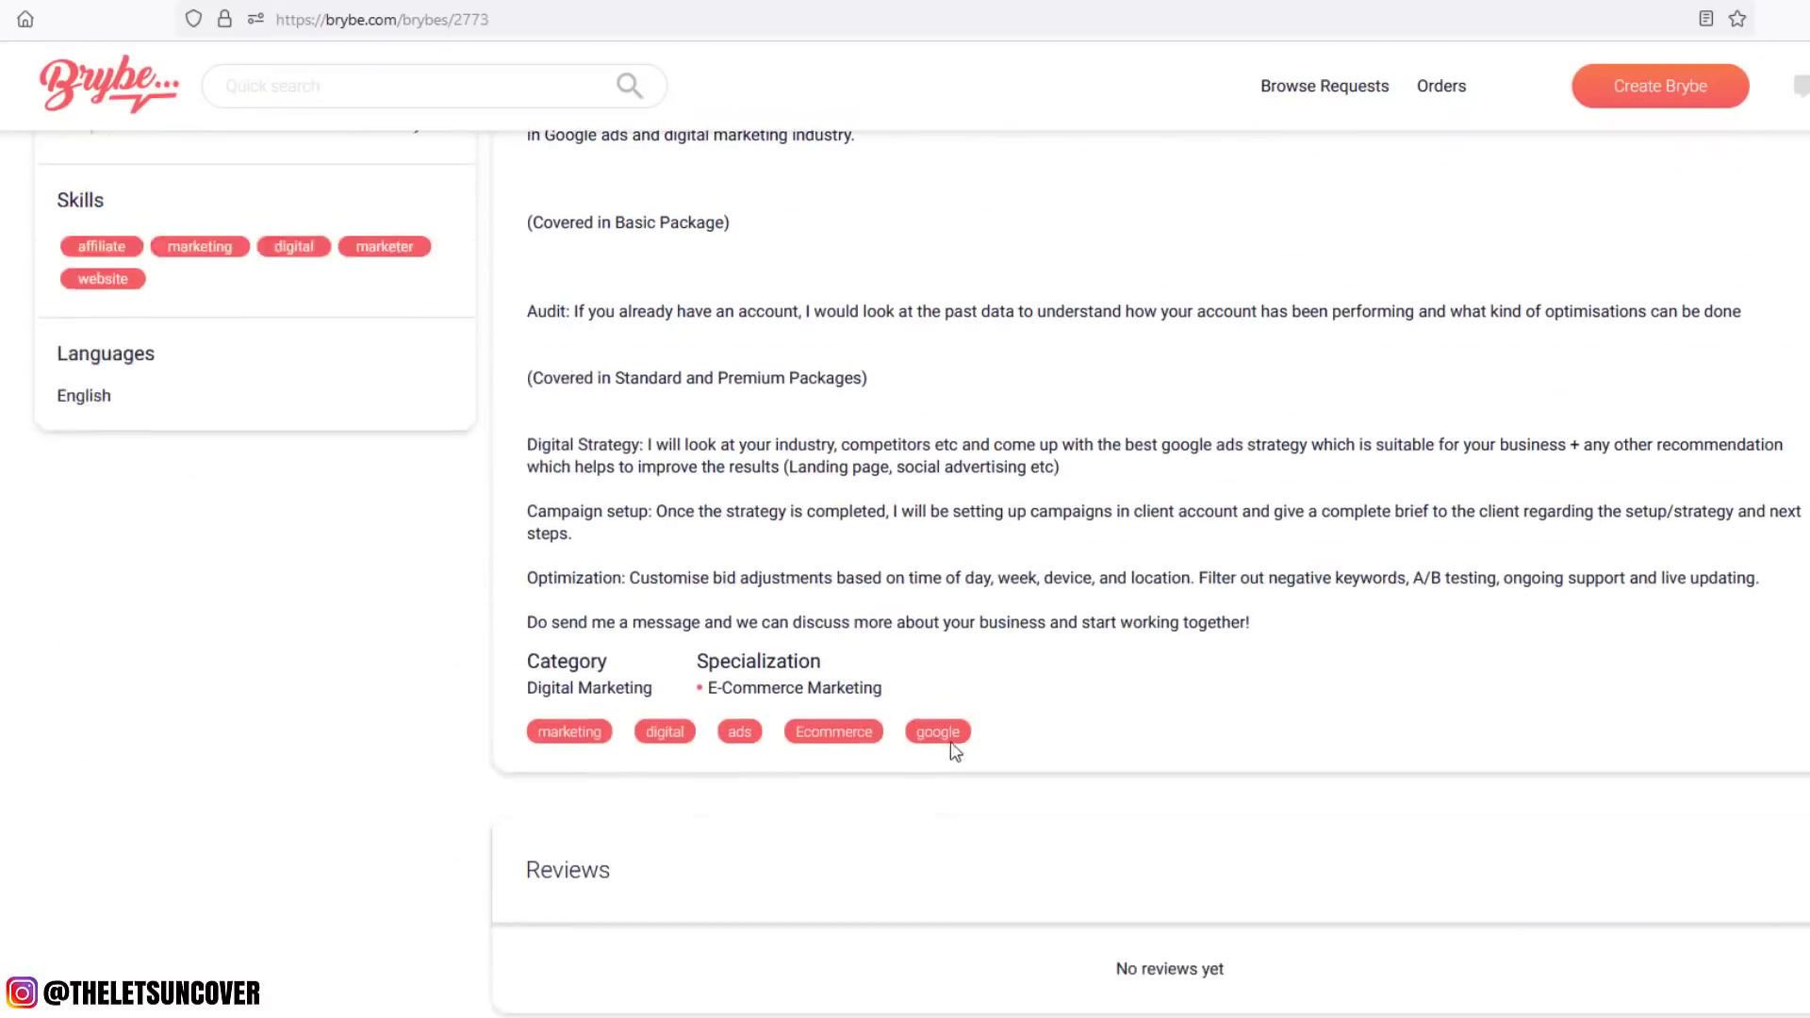
scroll(1037, 801, down, 4)
scroll(1090, 849, up, 12)
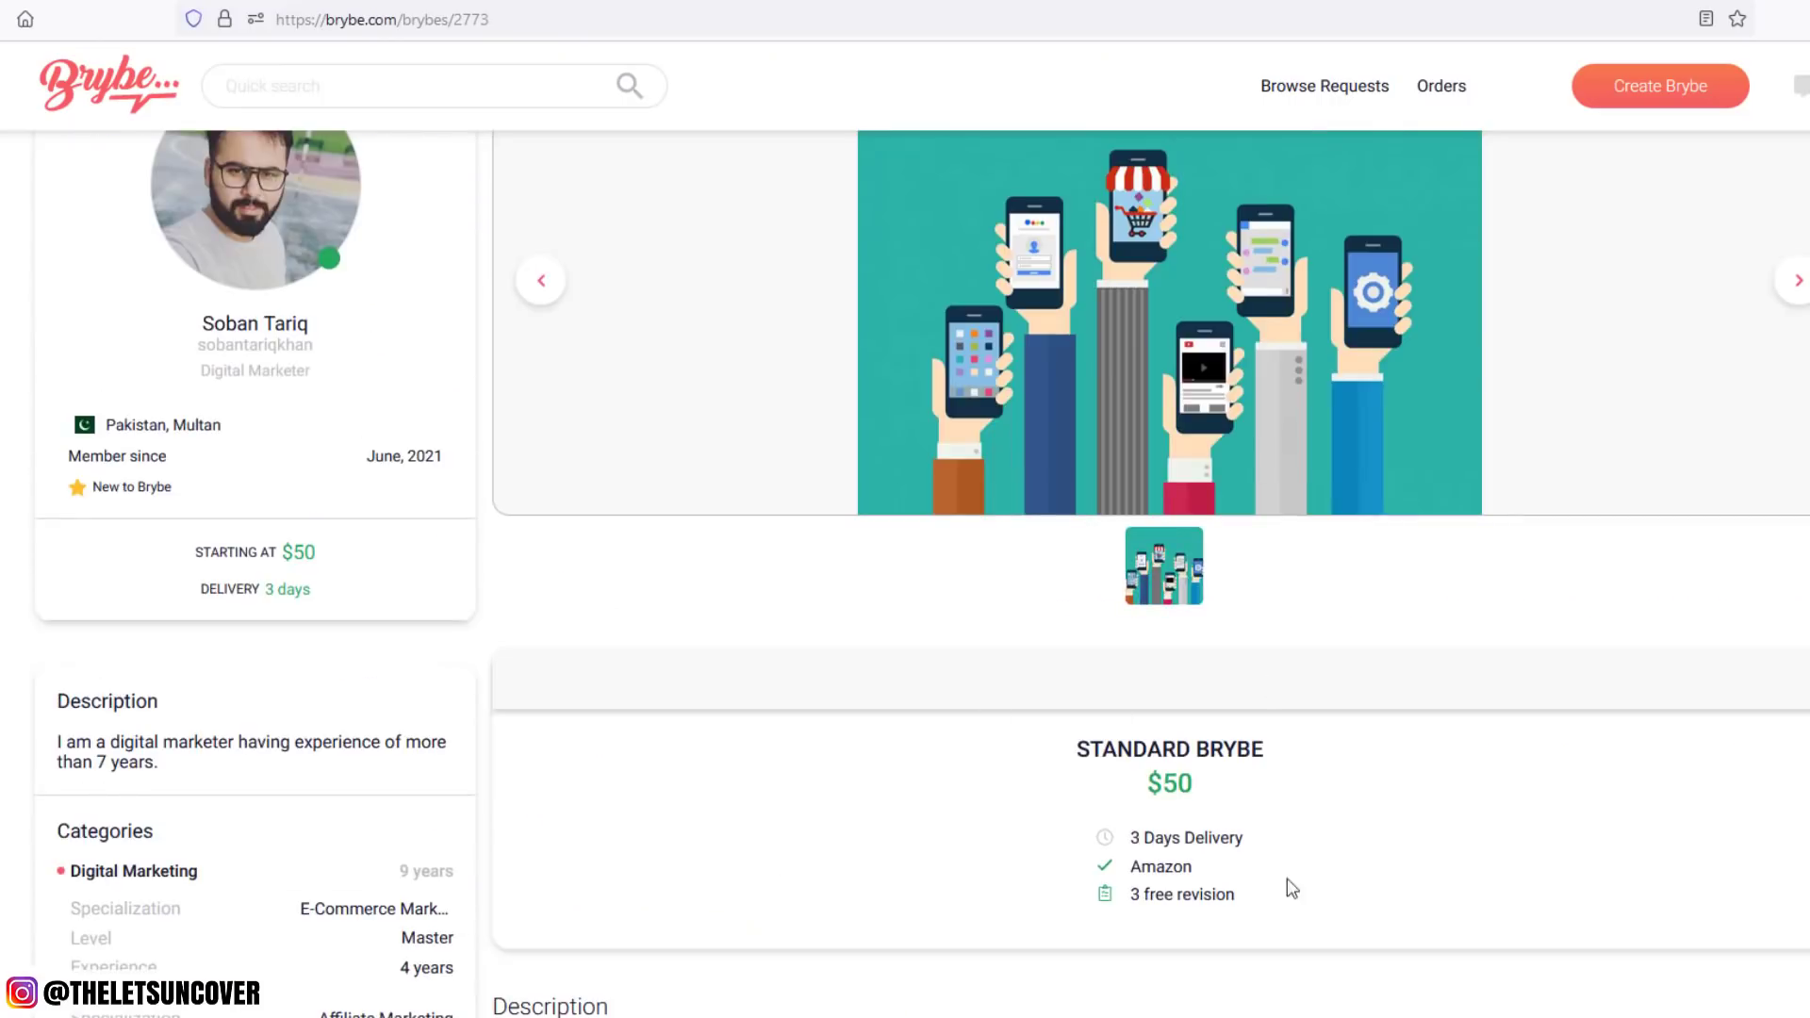